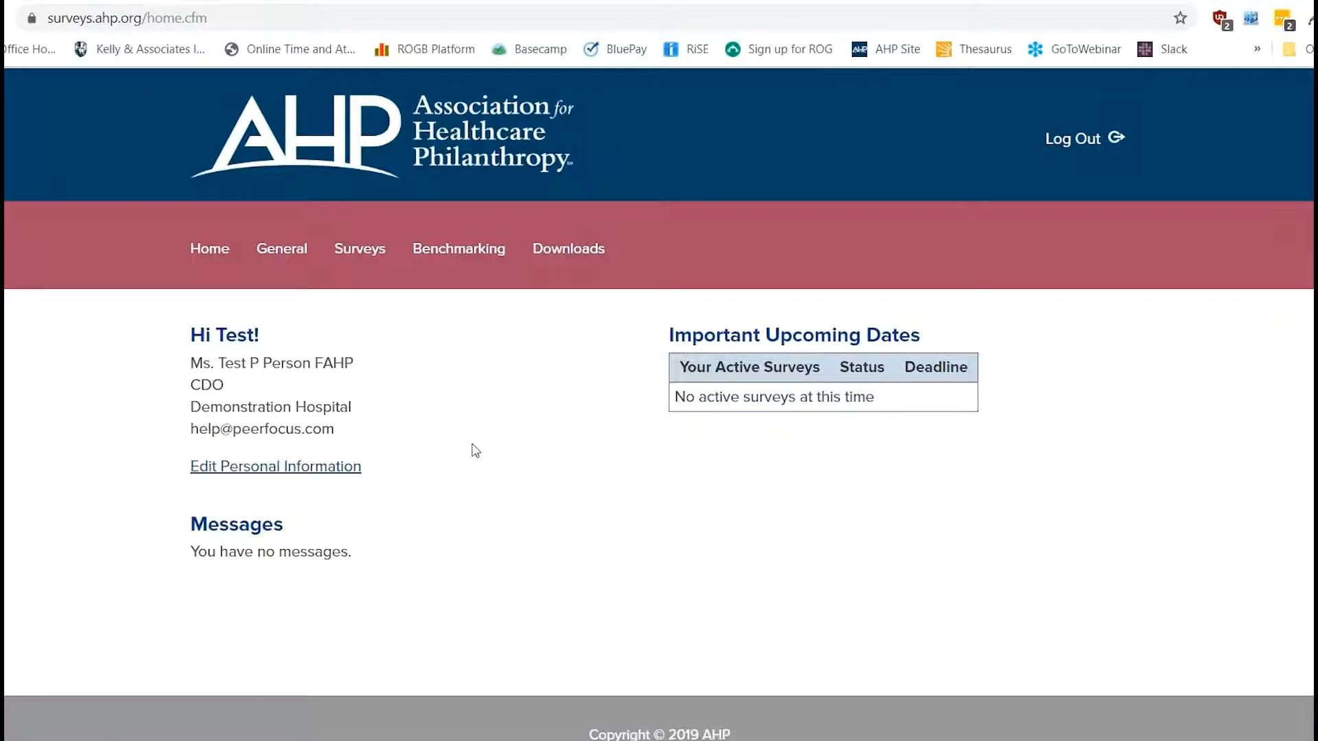
# Open the Comparison Groups page of the benchmarking section and review its legend and limitations.
pyautogui.moveTo(471, 260)
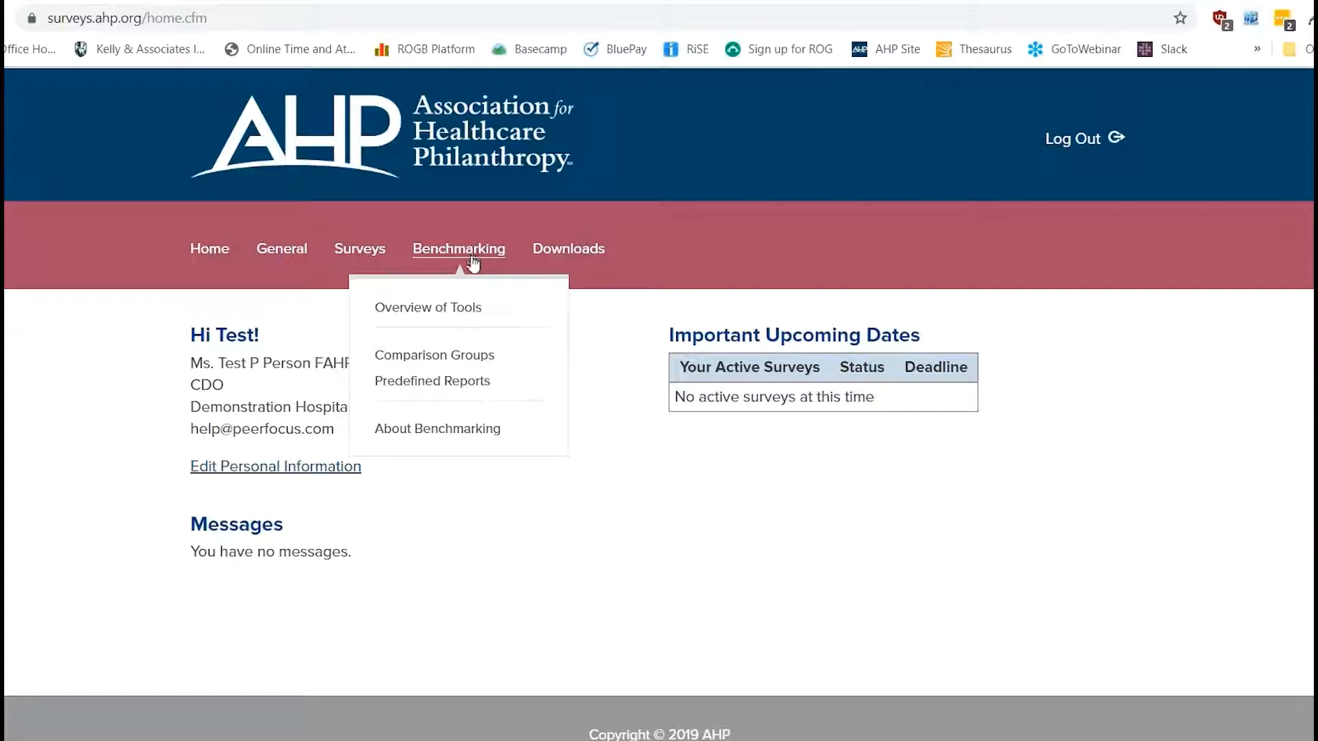
pyautogui.click(453, 363)
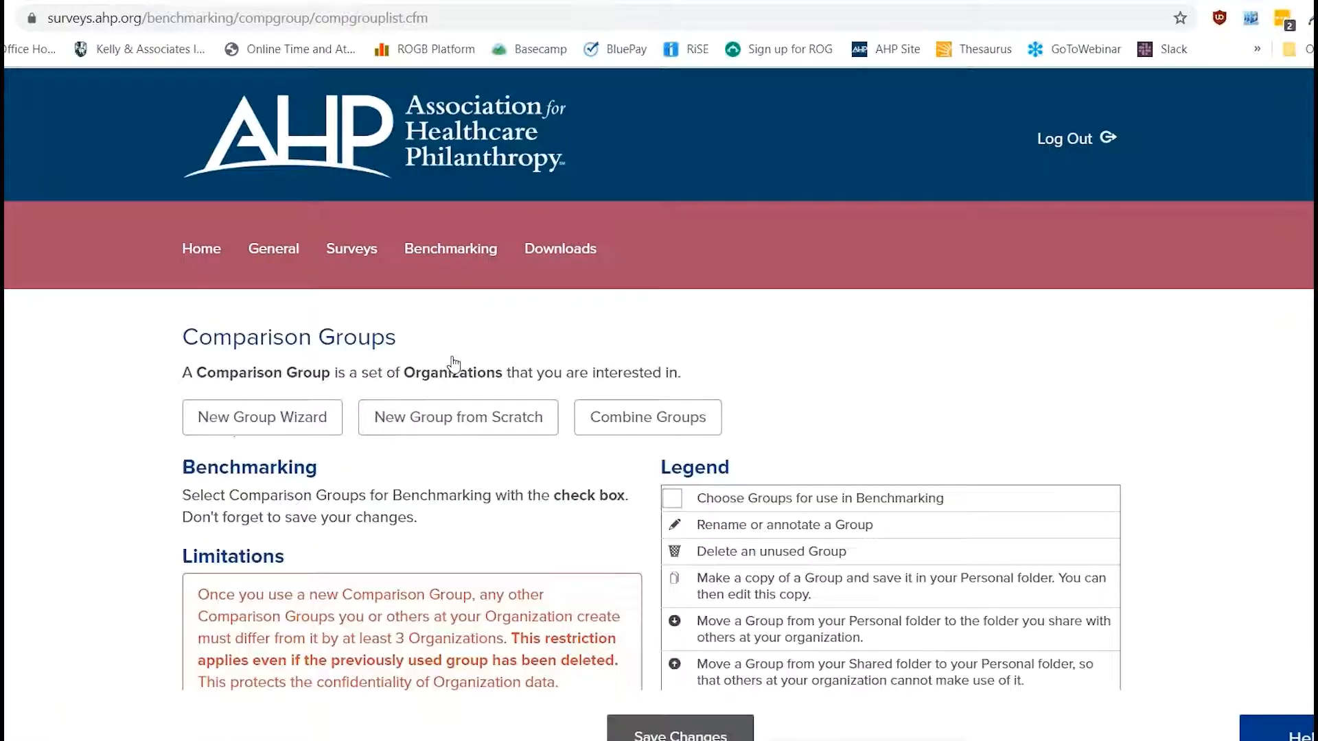
pyautogui.scroll(-3, 108, 407)
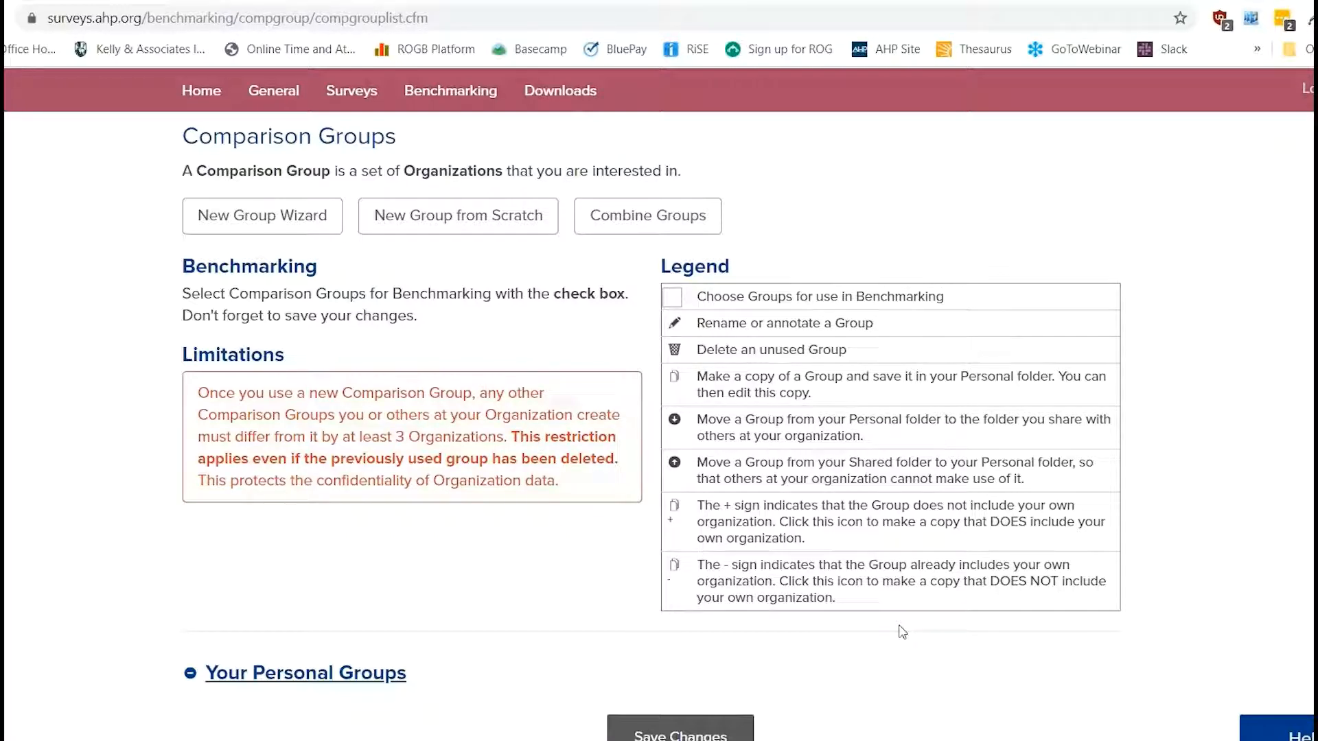
# Start a new comparison group from scratch and search for Adventist organizations to add.
pyautogui.scroll(-1, 548, 660)
pyautogui.scroll(2, 548, 660)
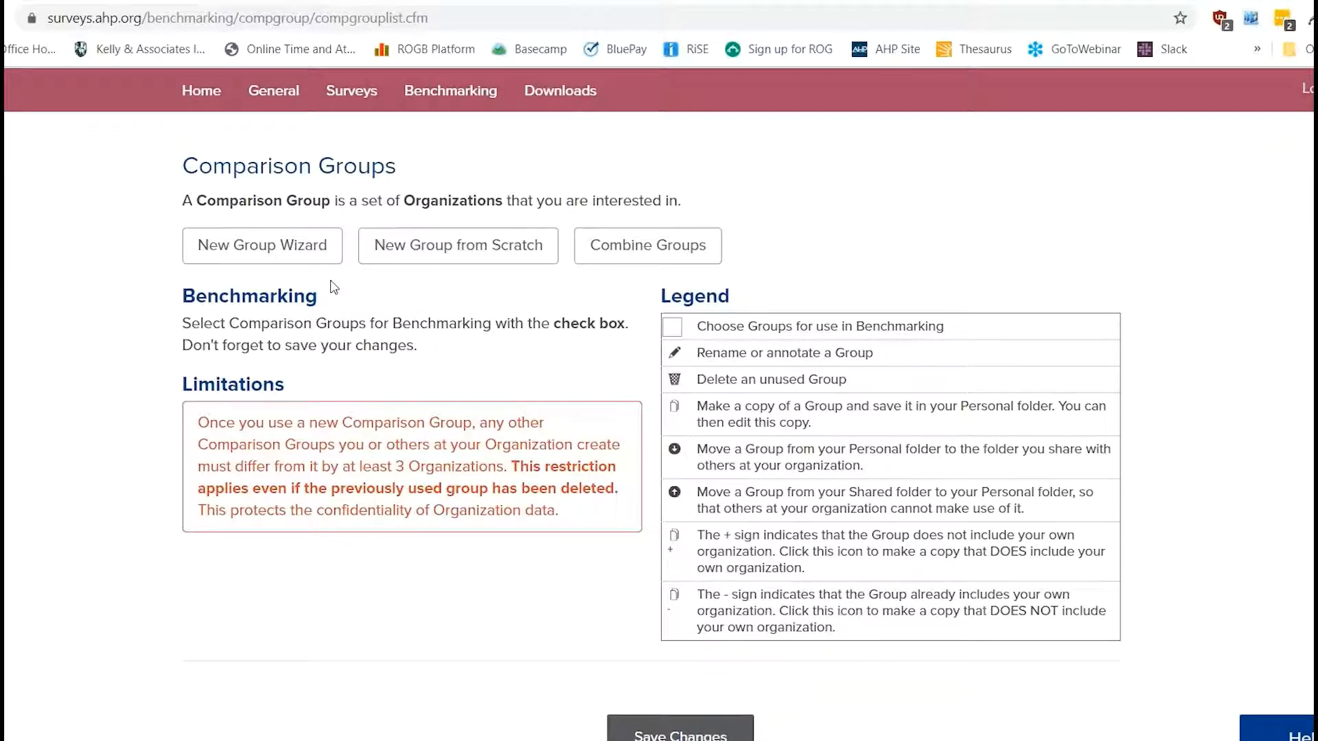
pyautogui.click(472, 257)
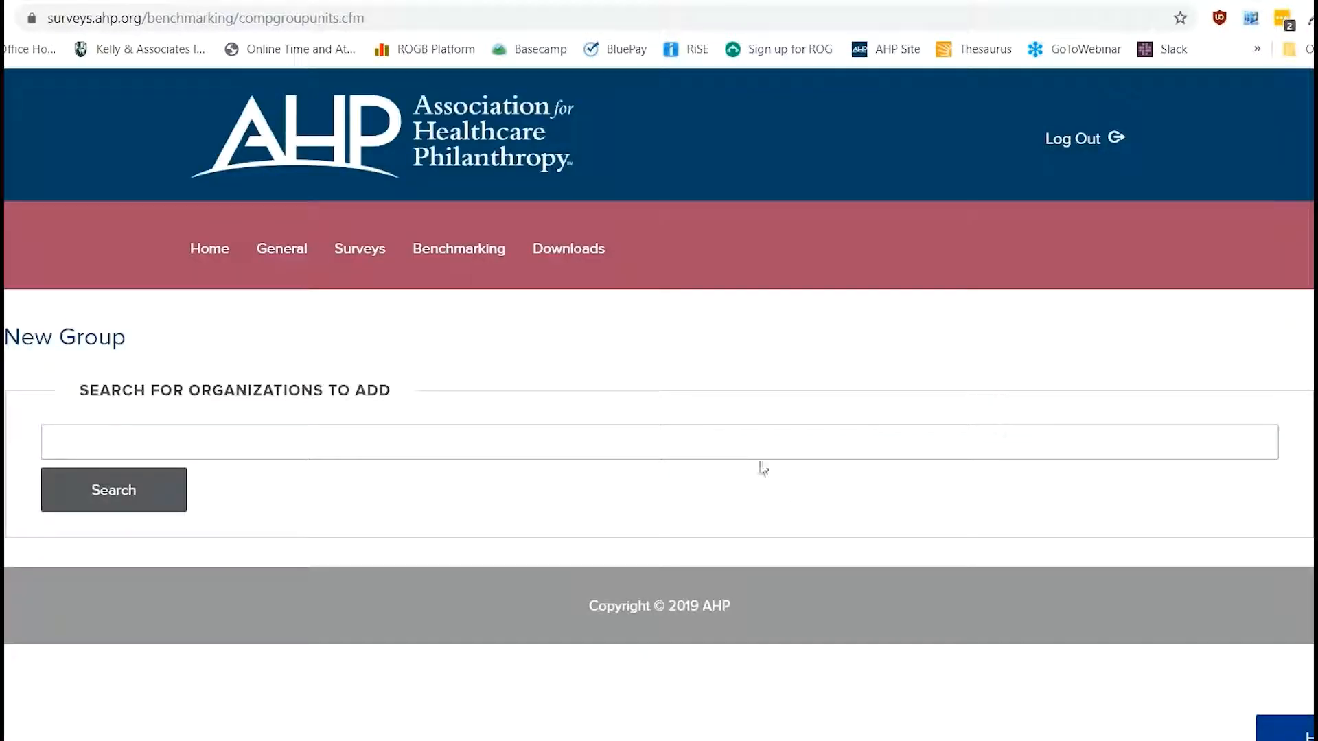
pyautogui.click(761, 442)
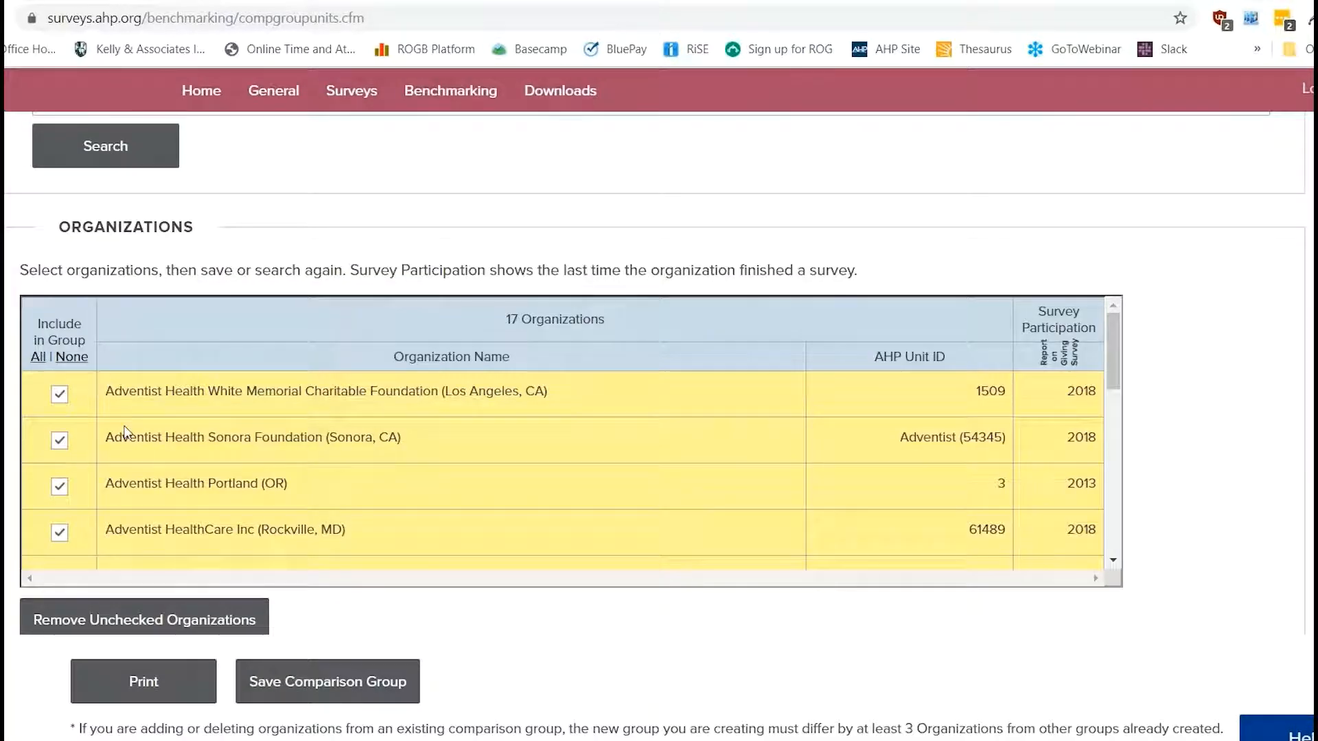
# Exclude Adventist Health Clear Lake, Adventist Health Tillamook and Adventist Health Sys, and remove these unchecked organizations from the group.
pyautogui.scroll(-6, 125, 431)
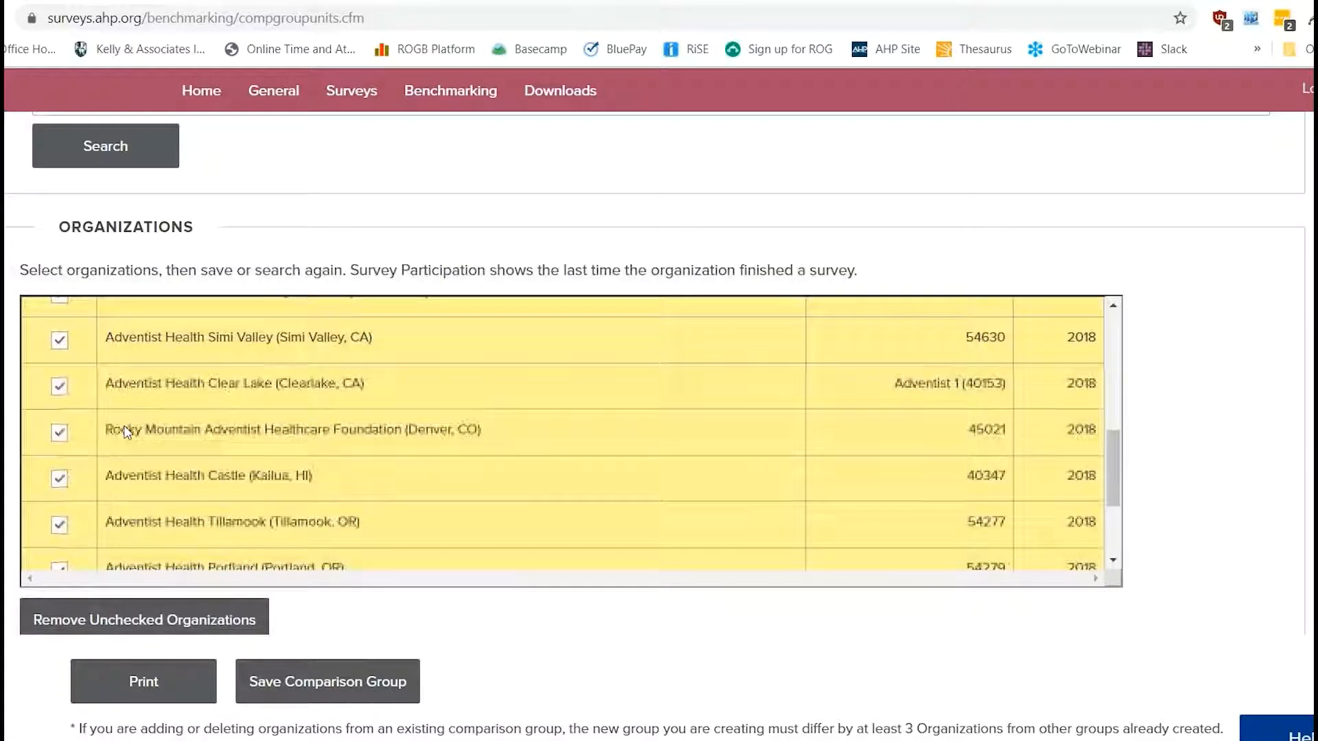
pyautogui.scroll(-3, 124, 431)
pyautogui.scroll(4, 125, 431)
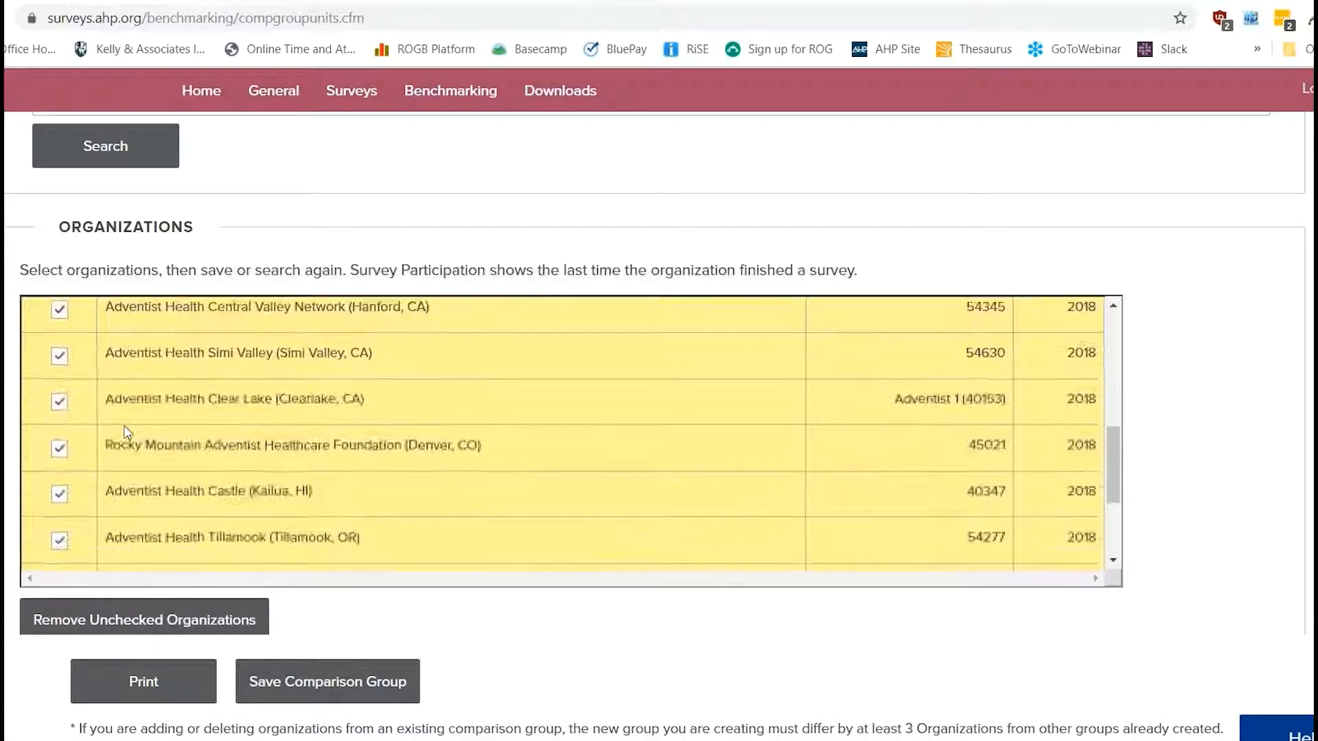
pyautogui.click(60, 429)
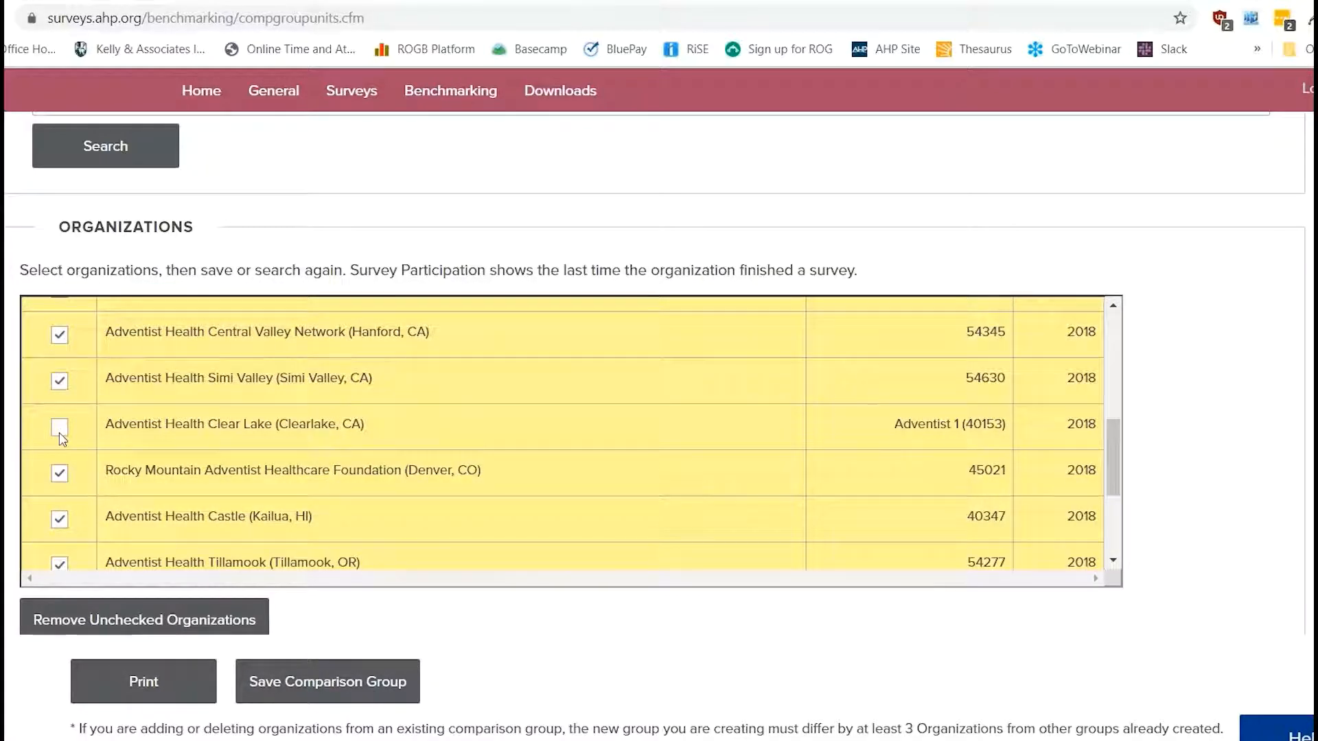
pyautogui.scroll(-3, 61, 439)
pyautogui.click(59, 451)
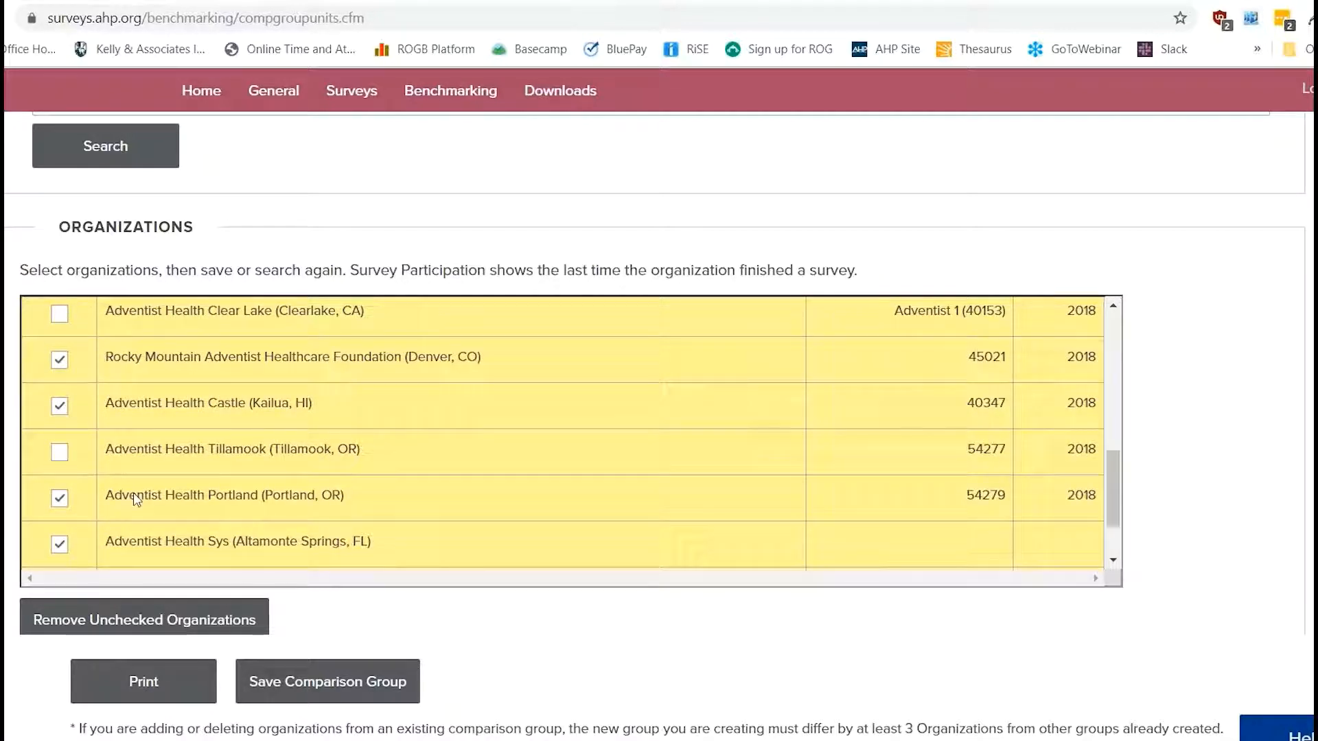
pyautogui.scroll(-2, 136, 499)
pyautogui.scroll(-2, 152, 512)
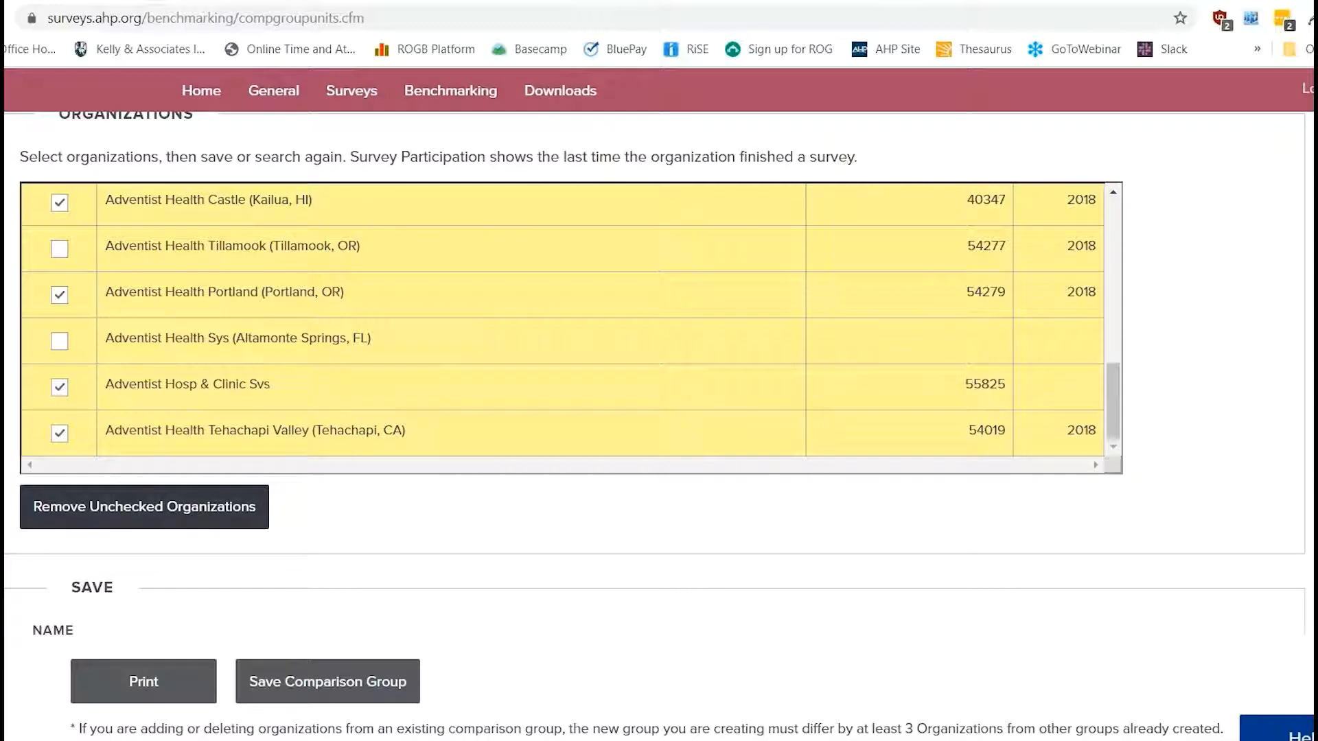
pyautogui.click(241, 494)
# Name the group "Test Organizations_Adventist Health (n=14)" and save the comparison group.
pyautogui.scroll(-3, 716, 234)
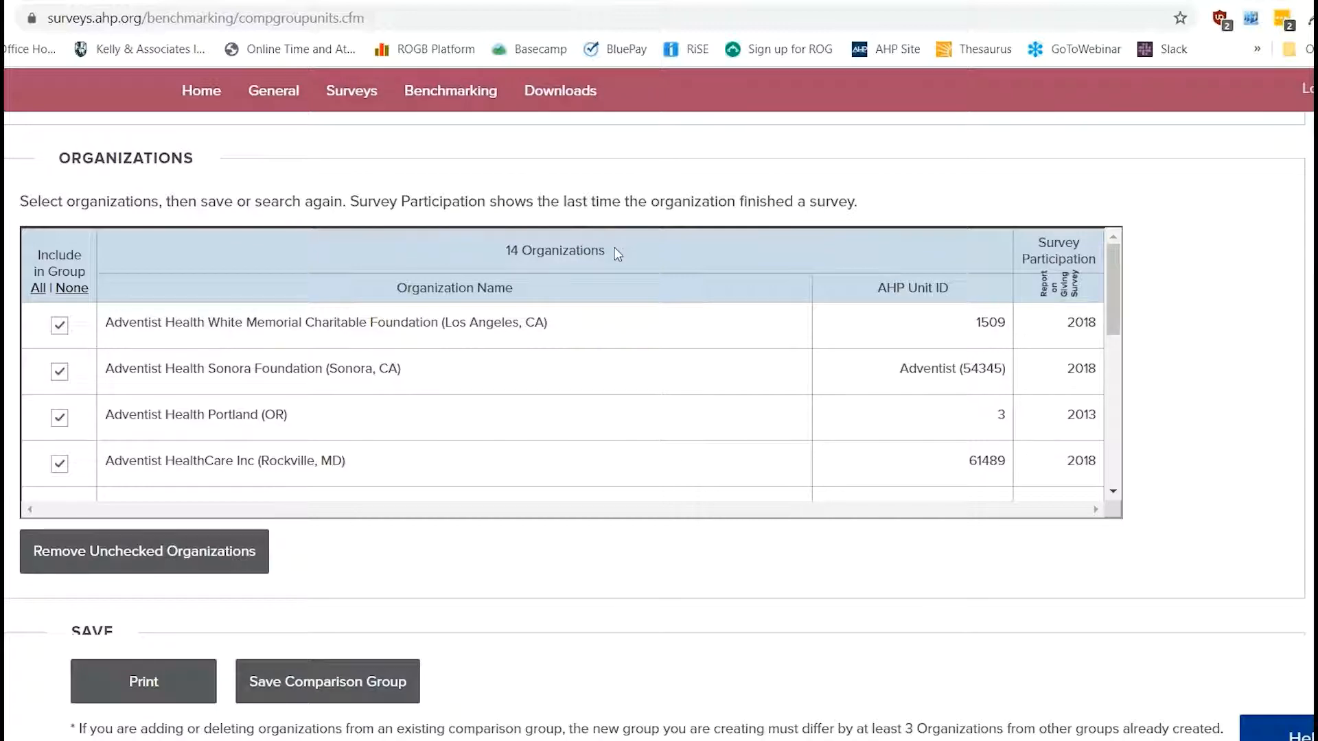
pyautogui.scroll(-3, 206, 480)
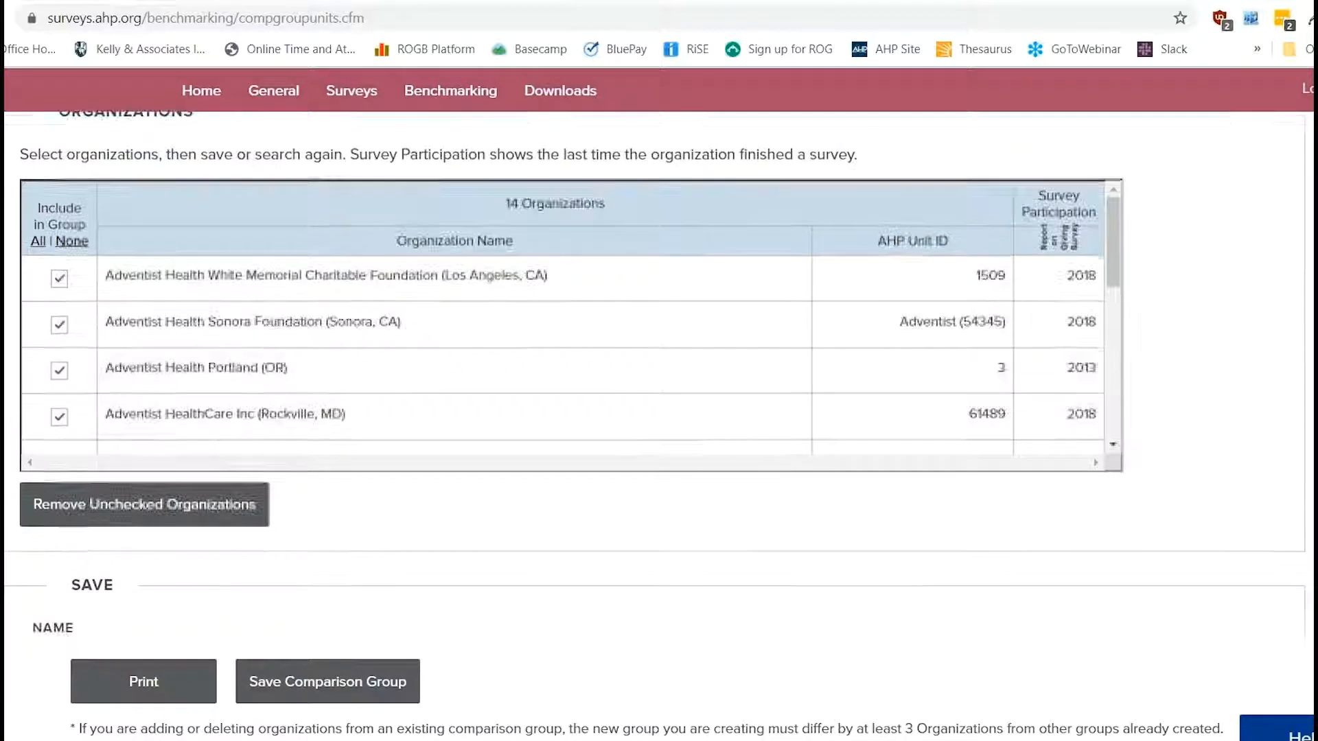
pyautogui.click(207, 489)
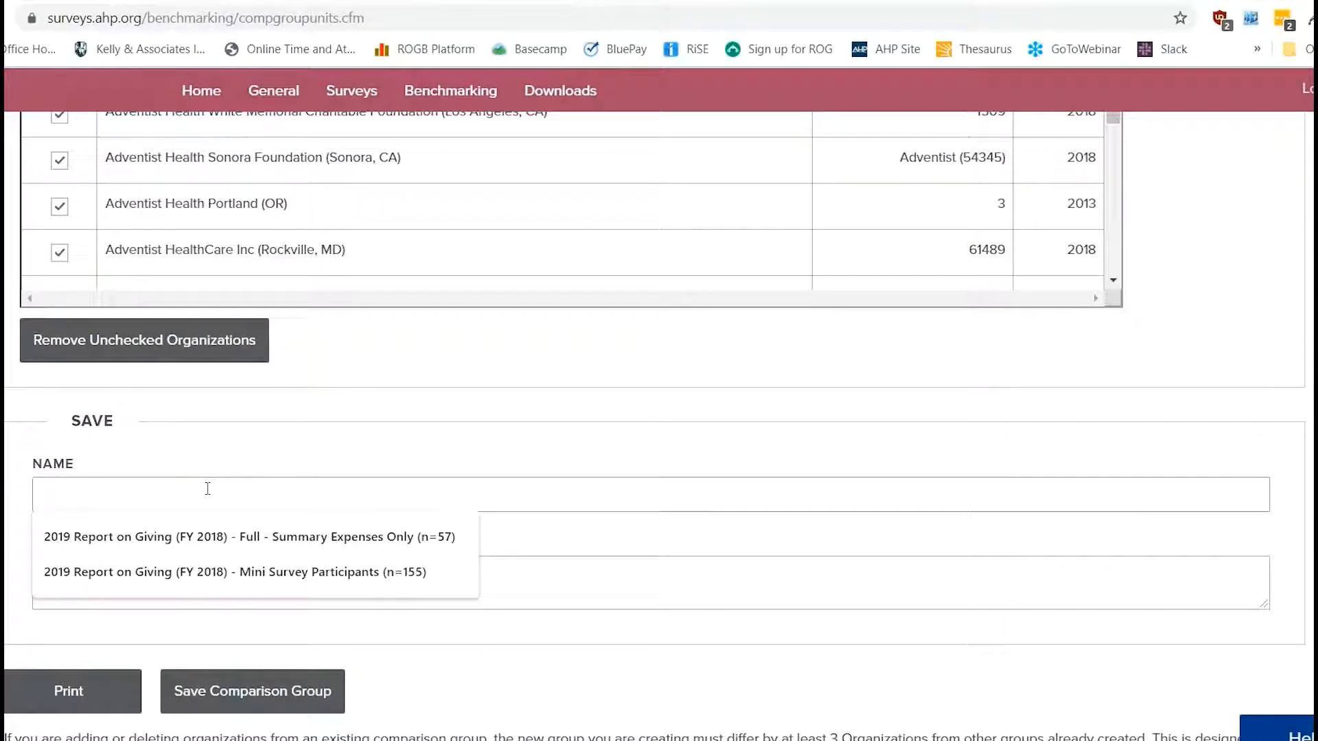
pyautogui.write('TEs')
pyautogui.press('BackSpace')
pyautogui.press('BackSpace')
pyautogui.write('es')
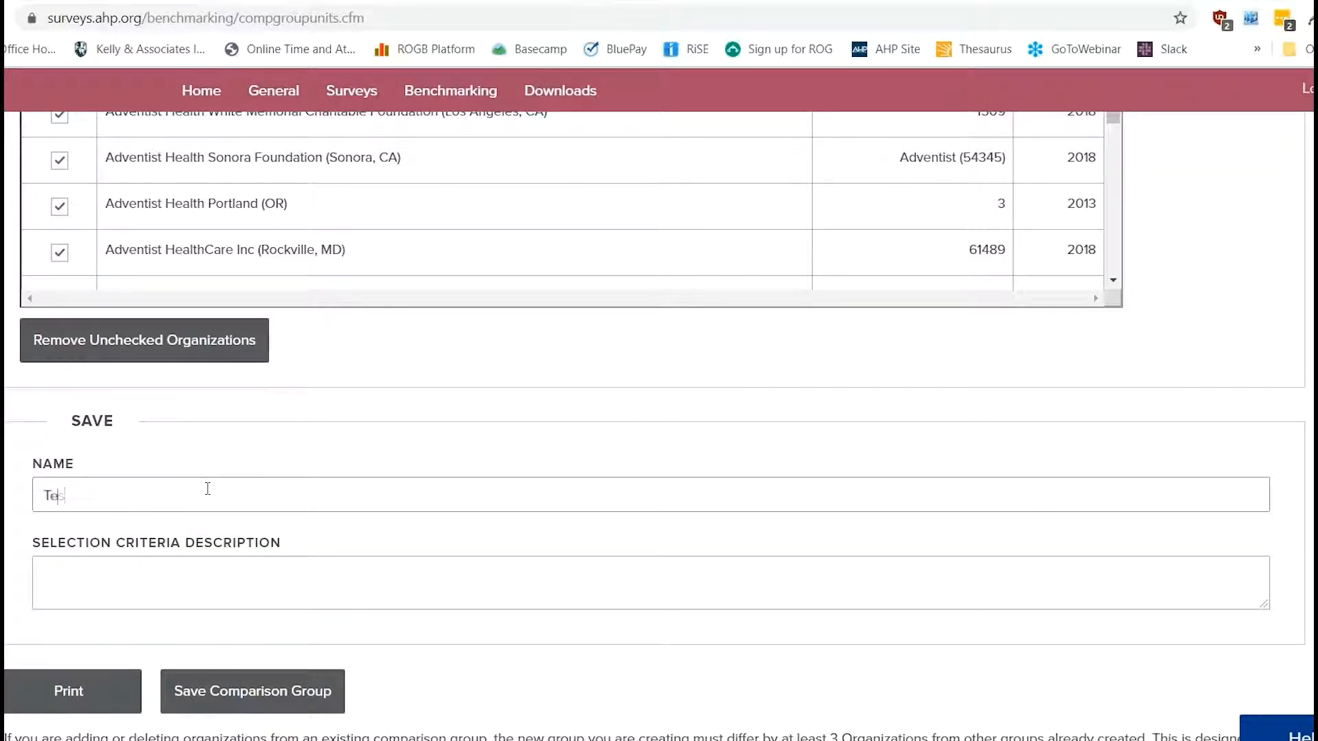
pyautogui.write('t Organizations_Adv')
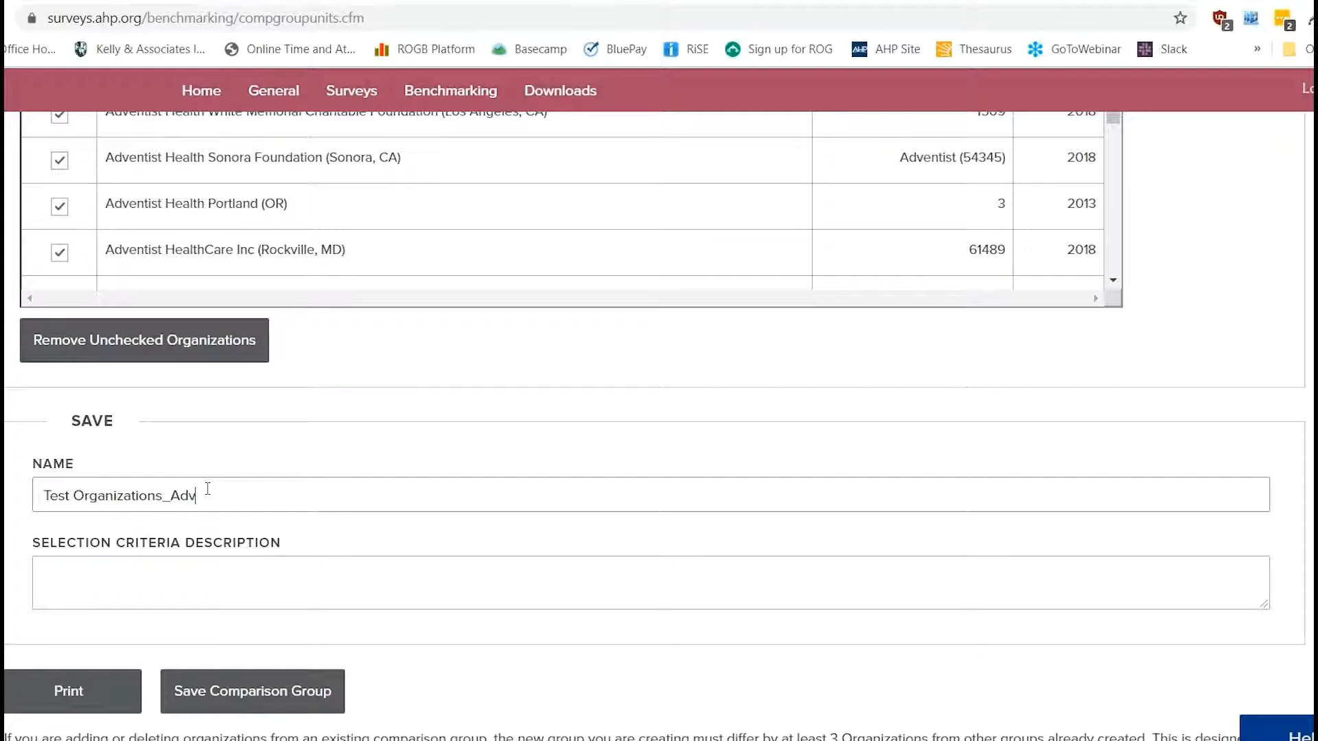
pyautogui.write('entist Health')
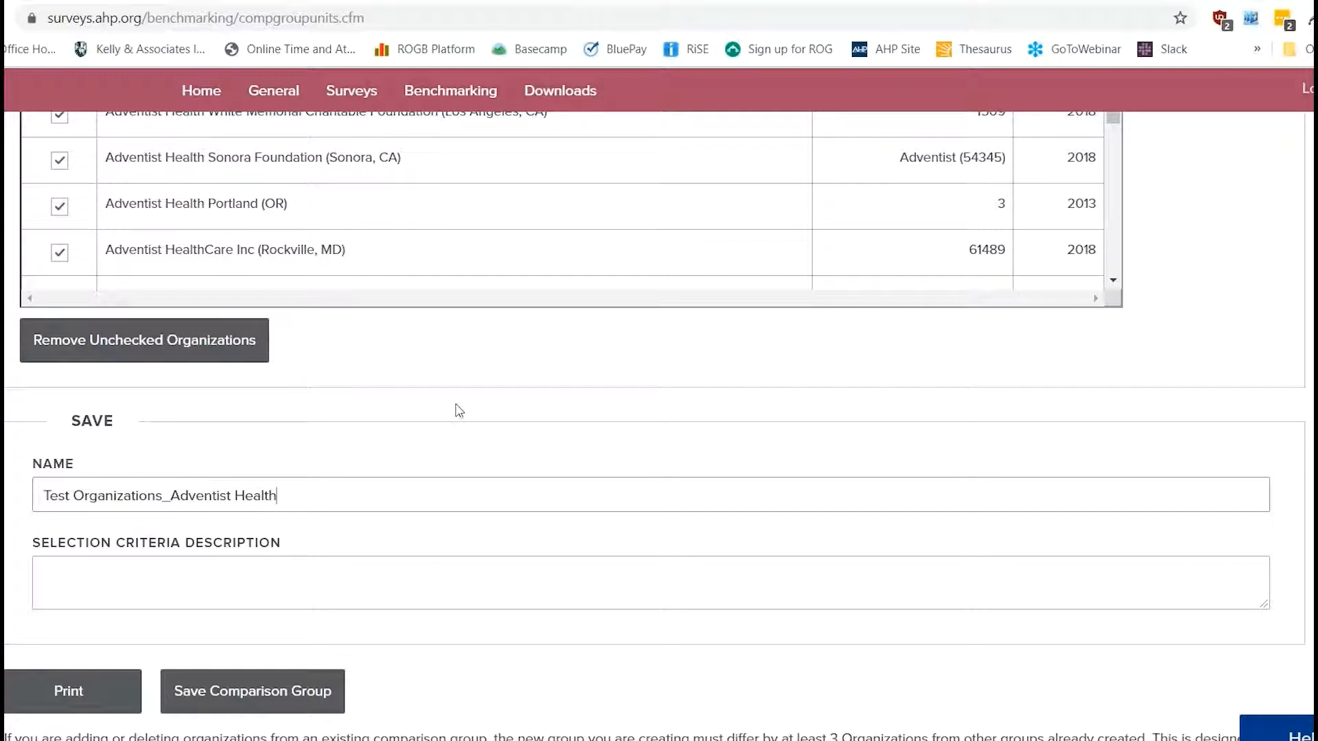
pyautogui.write(' (n=14')
pyautogui.scroll(-2, 480, 416)
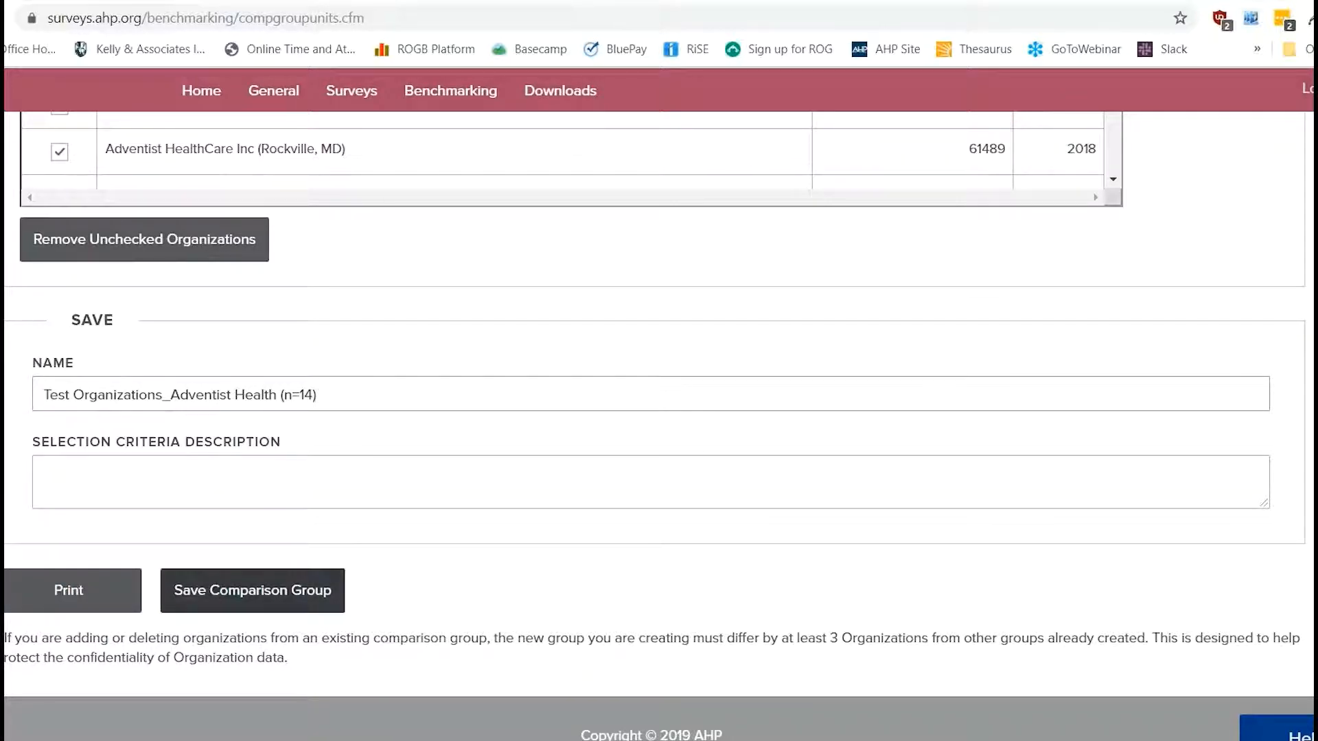
pyautogui.click(218, 587)
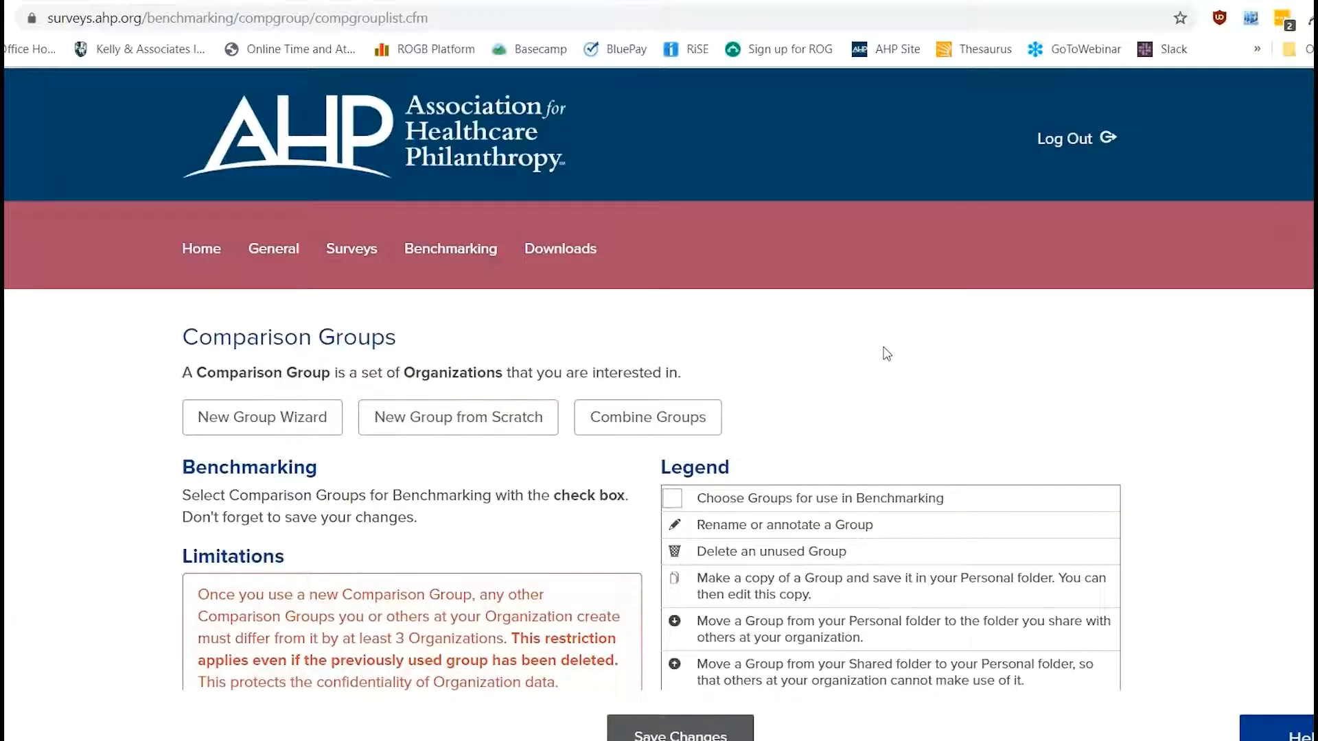
# Look through the personal and public comparison groups to find the newly saved Adventist Health group.
pyautogui.scroll(-2, 887, 354)
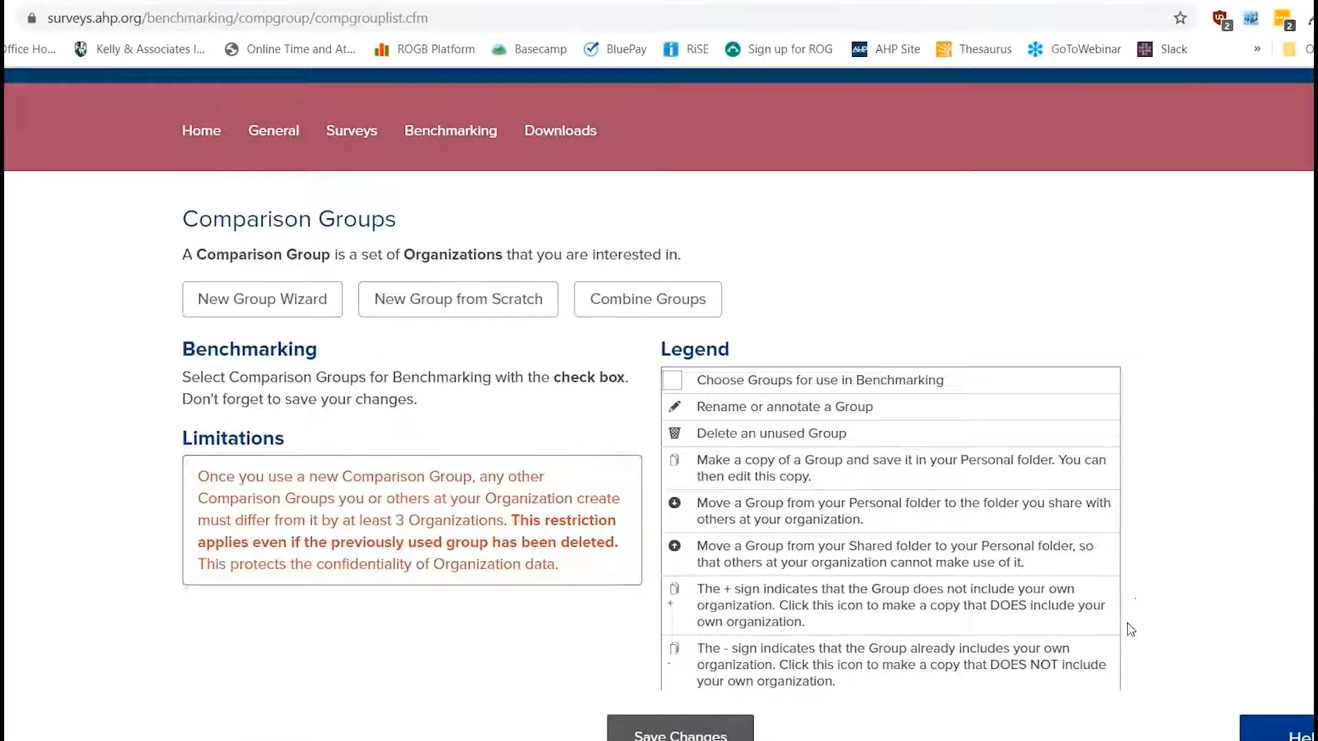
pyautogui.scroll(-2, 1129, 625)
pyautogui.scroll(-7, 1129, 630)
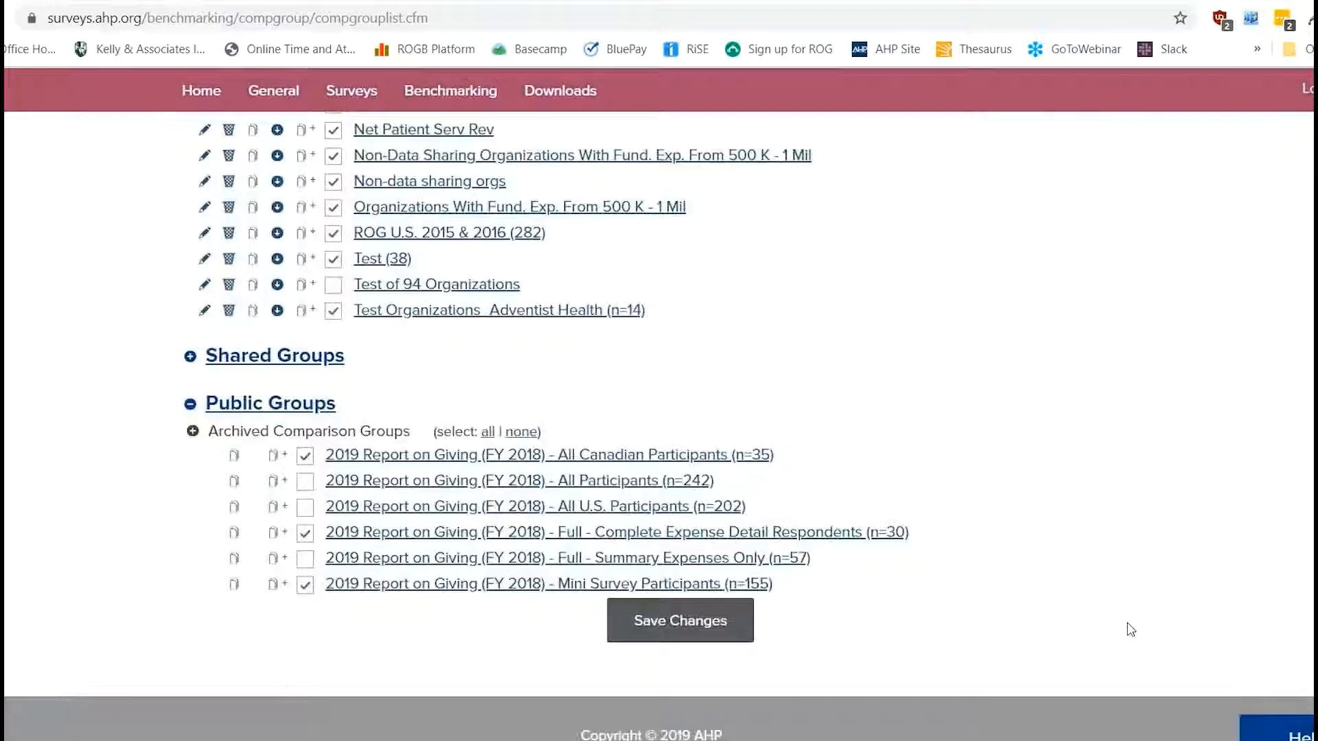
pyautogui.scroll(2, 1131, 630)
pyautogui.scroll(-1, 744, 365)
pyautogui.scroll(2, 744, 364)
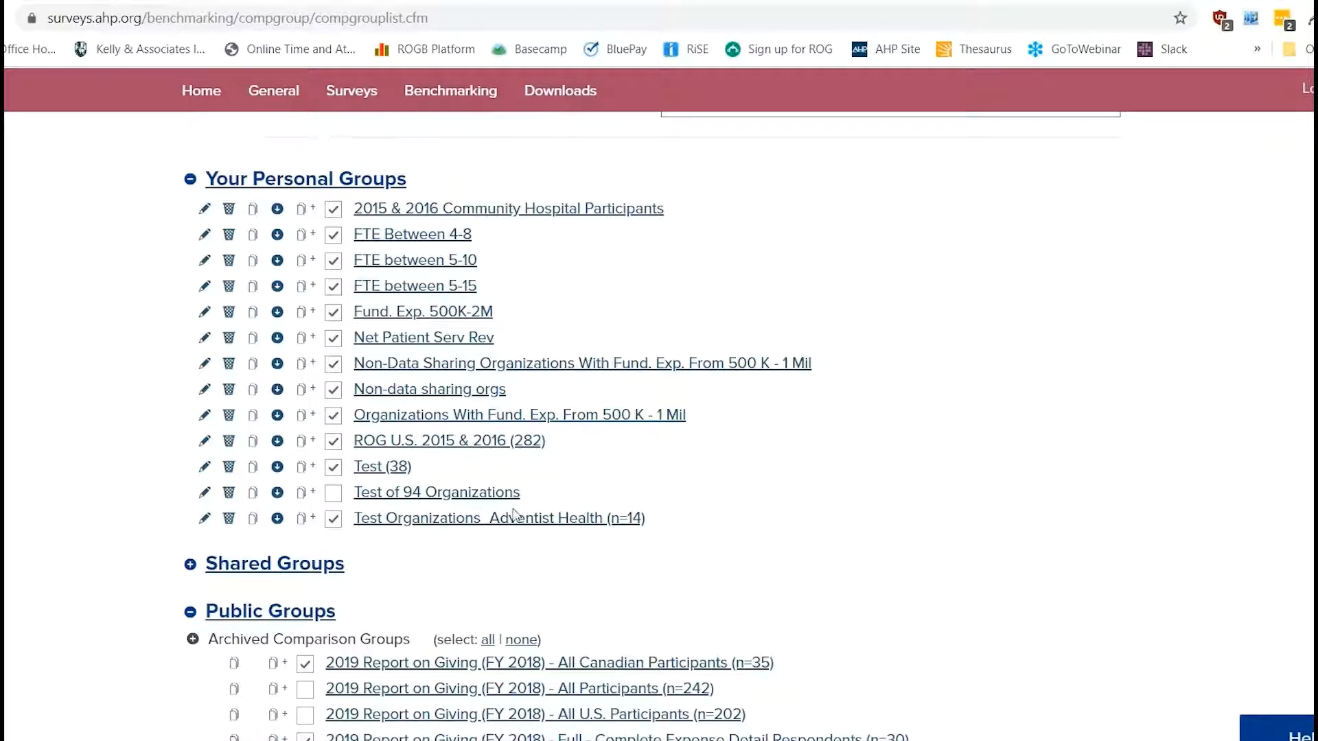
# Start another comparison group with the New Group Wizard and review its instructions and filter sections.
pyautogui.scroll(7, 795, 476)
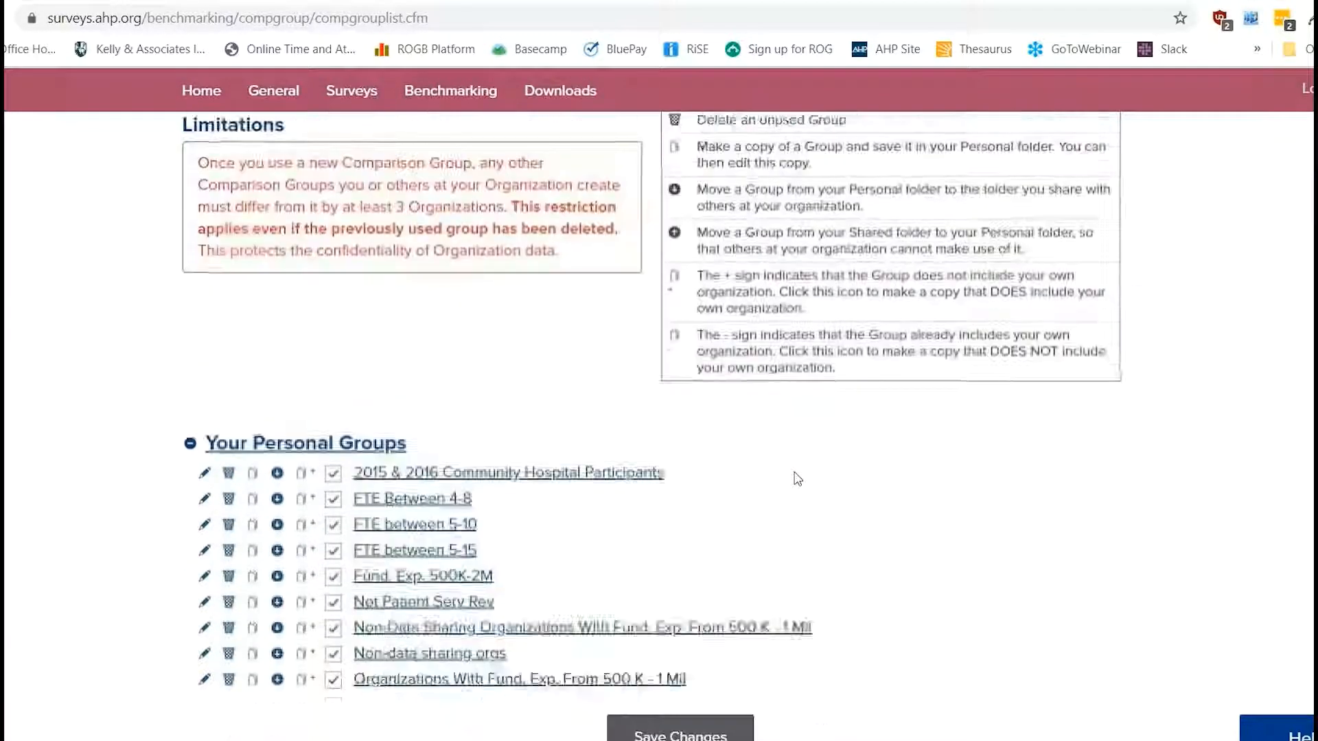
pyautogui.scroll(1, 846, 286)
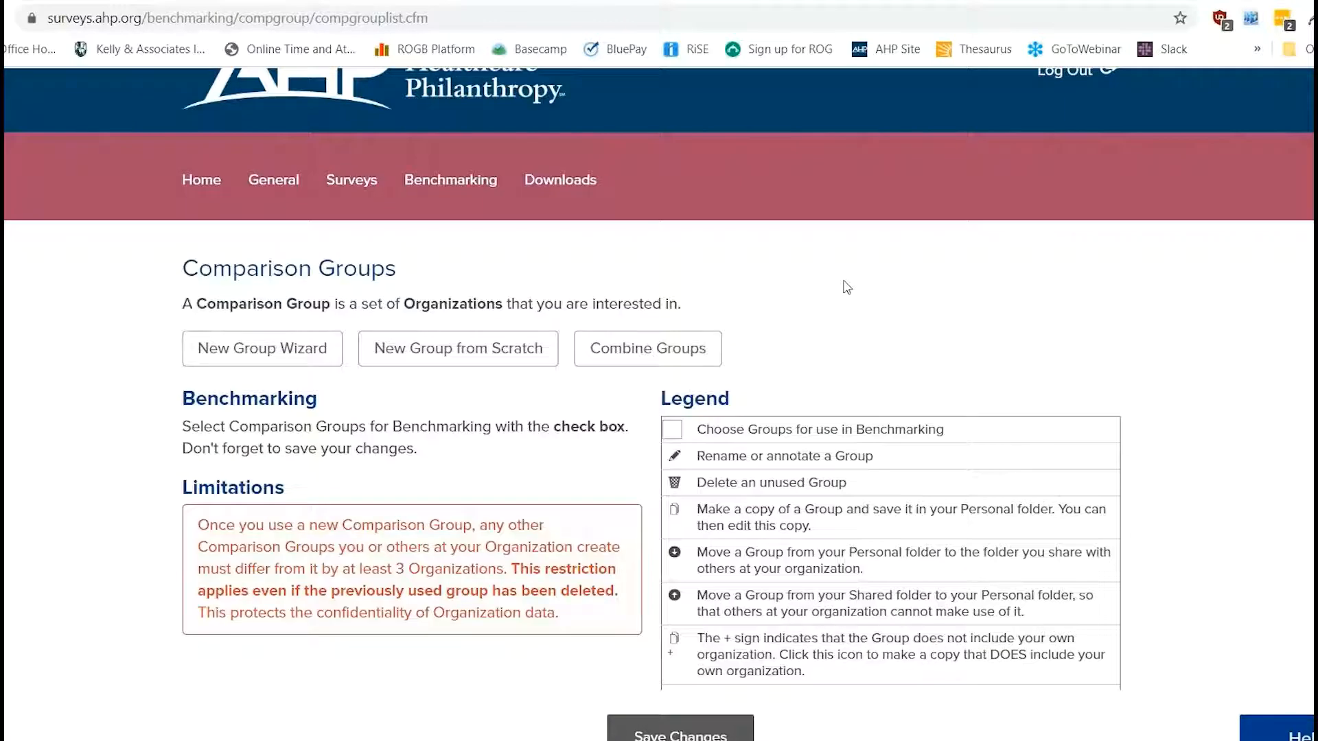
pyautogui.click(291, 365)
pyautogui.scroll(-2, 291, 364)
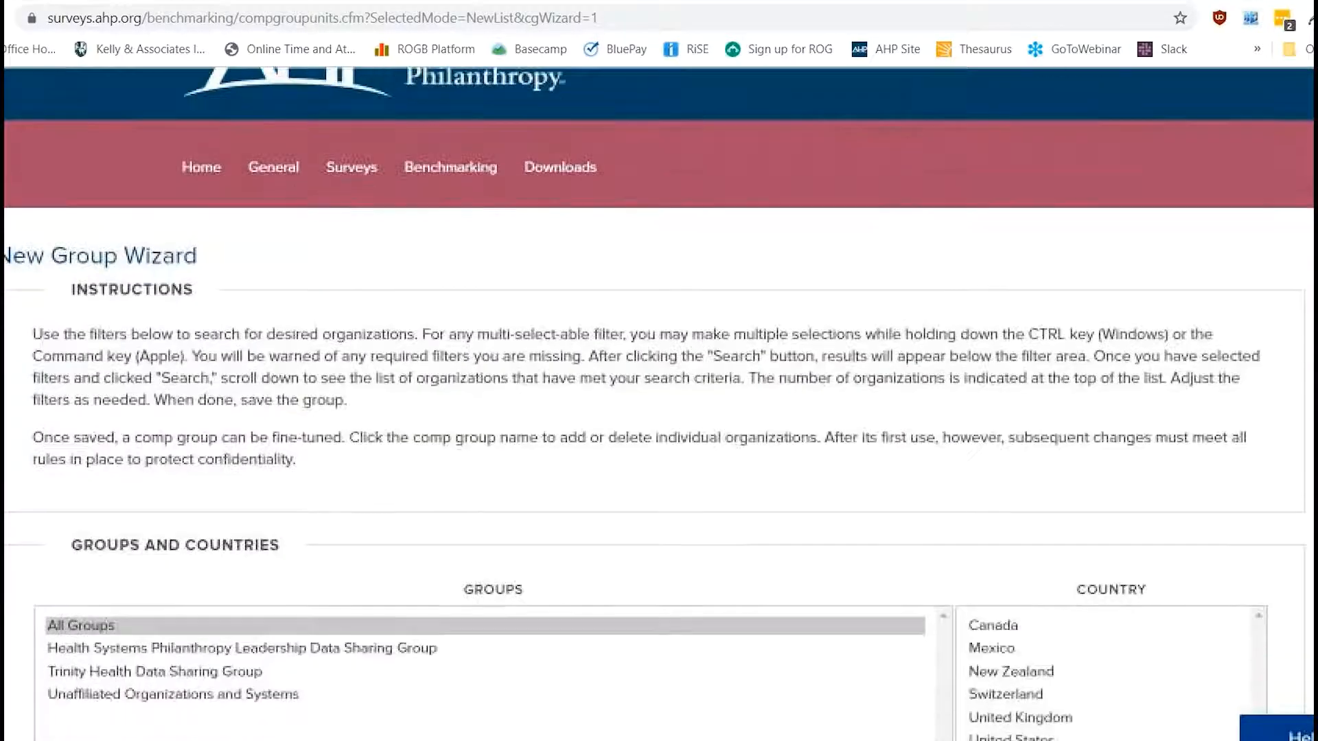
pyautogui.scroll(-2, 794, 353)
pyautogui.scroll(-1, 797, 318)
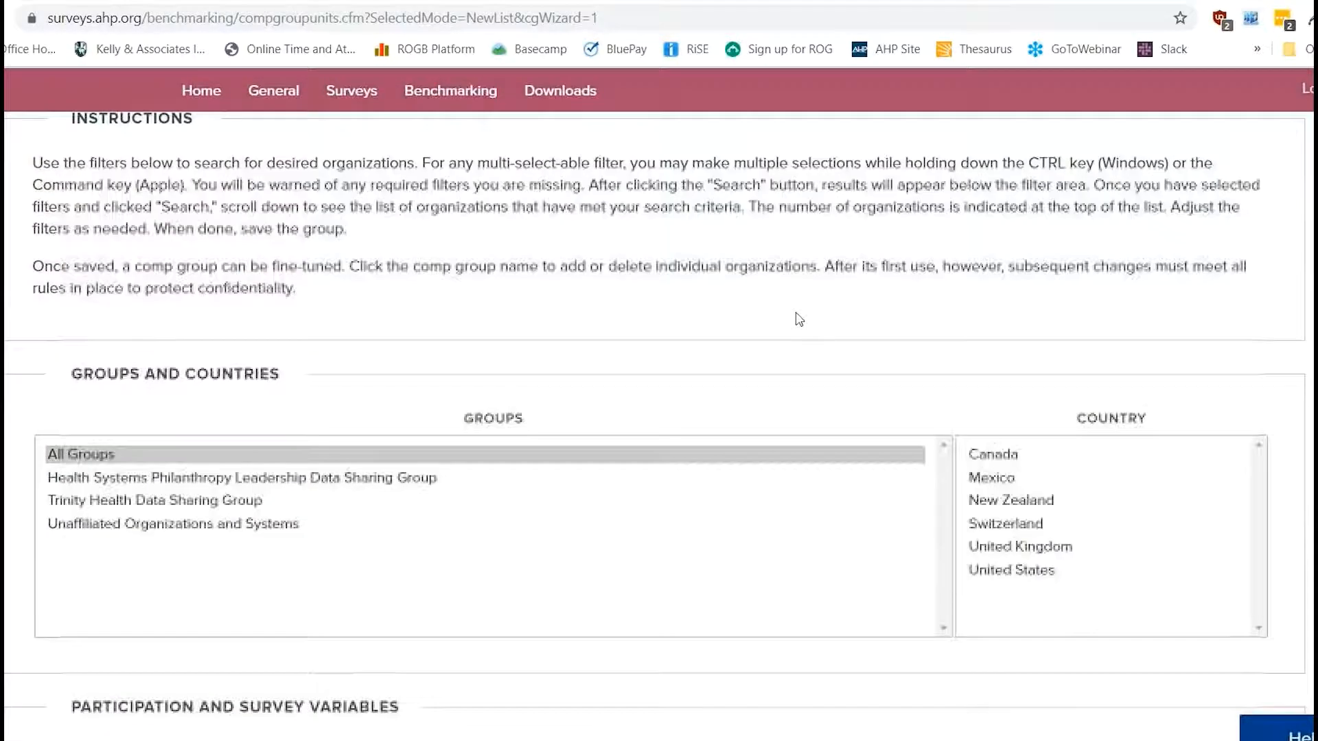
pyautogui.scroll(1, 799, 319)
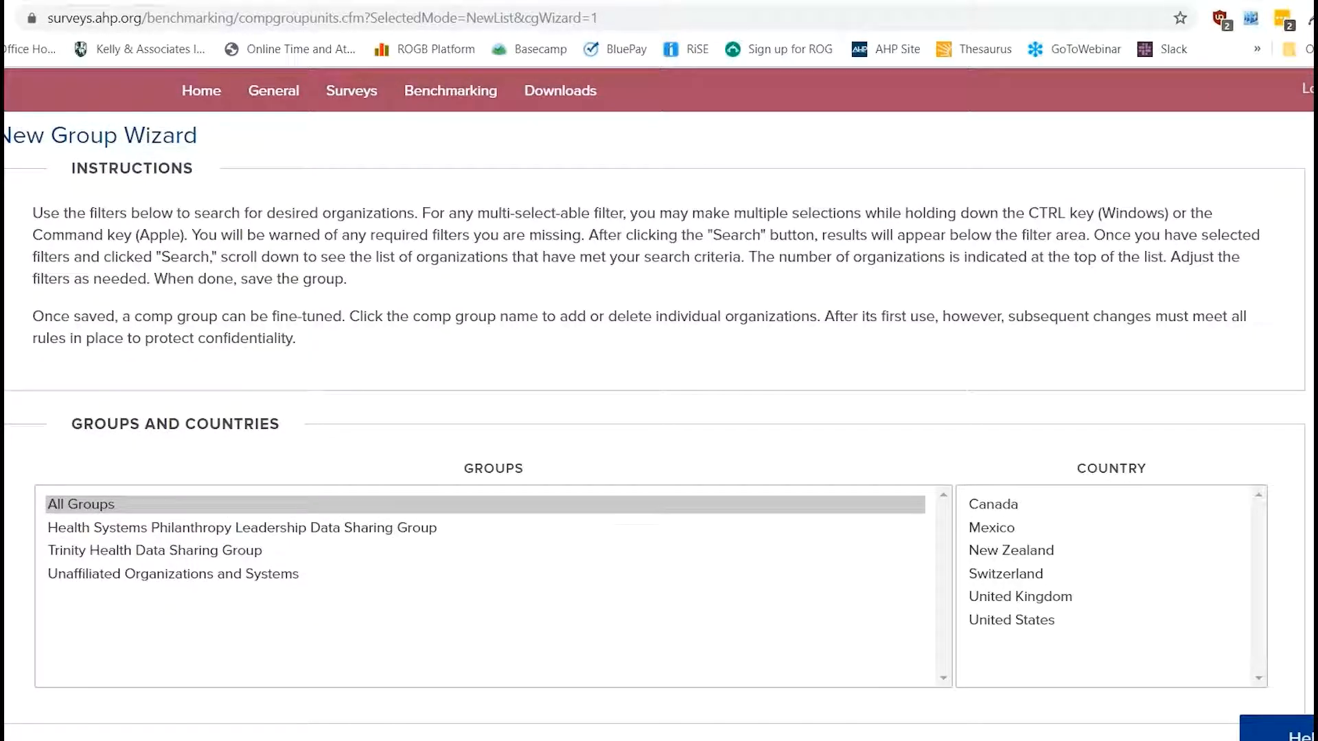
pyautogui.scroll(-2, 659, 432)
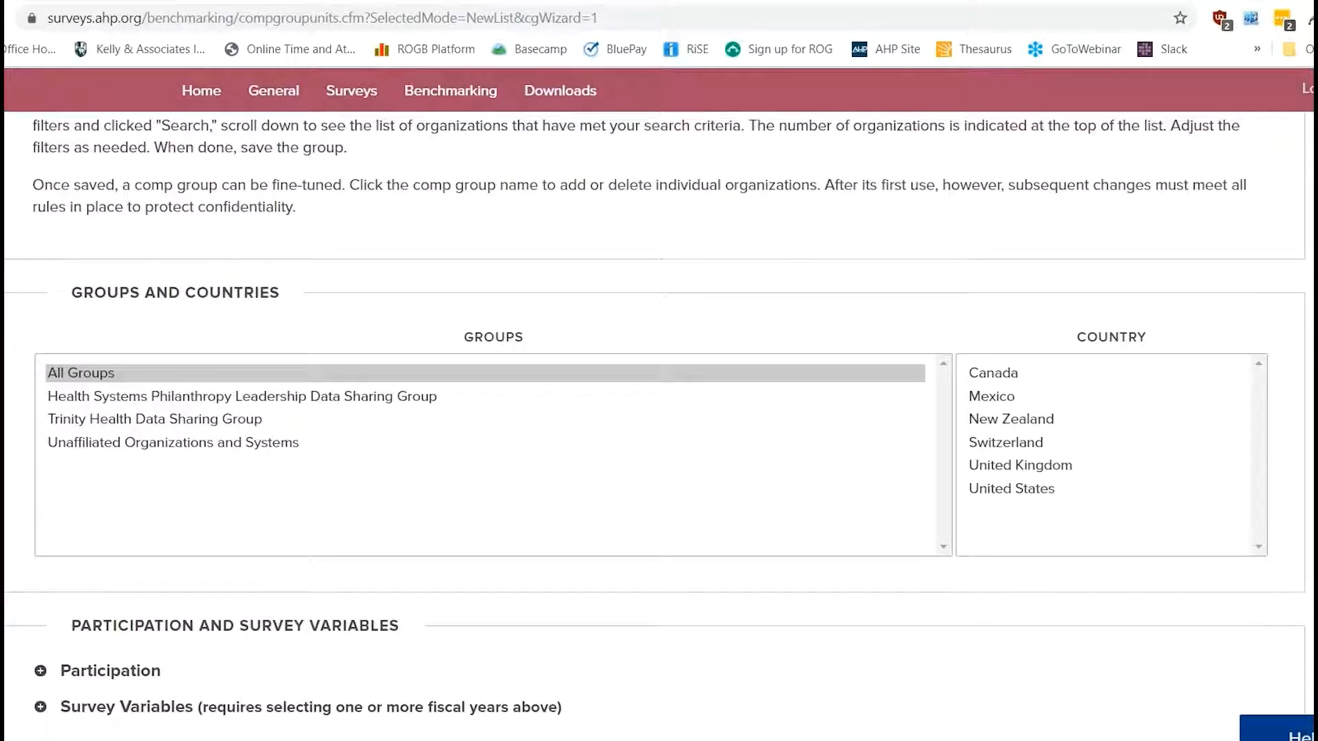
pyautogui.scroll(-3, 789, 298)
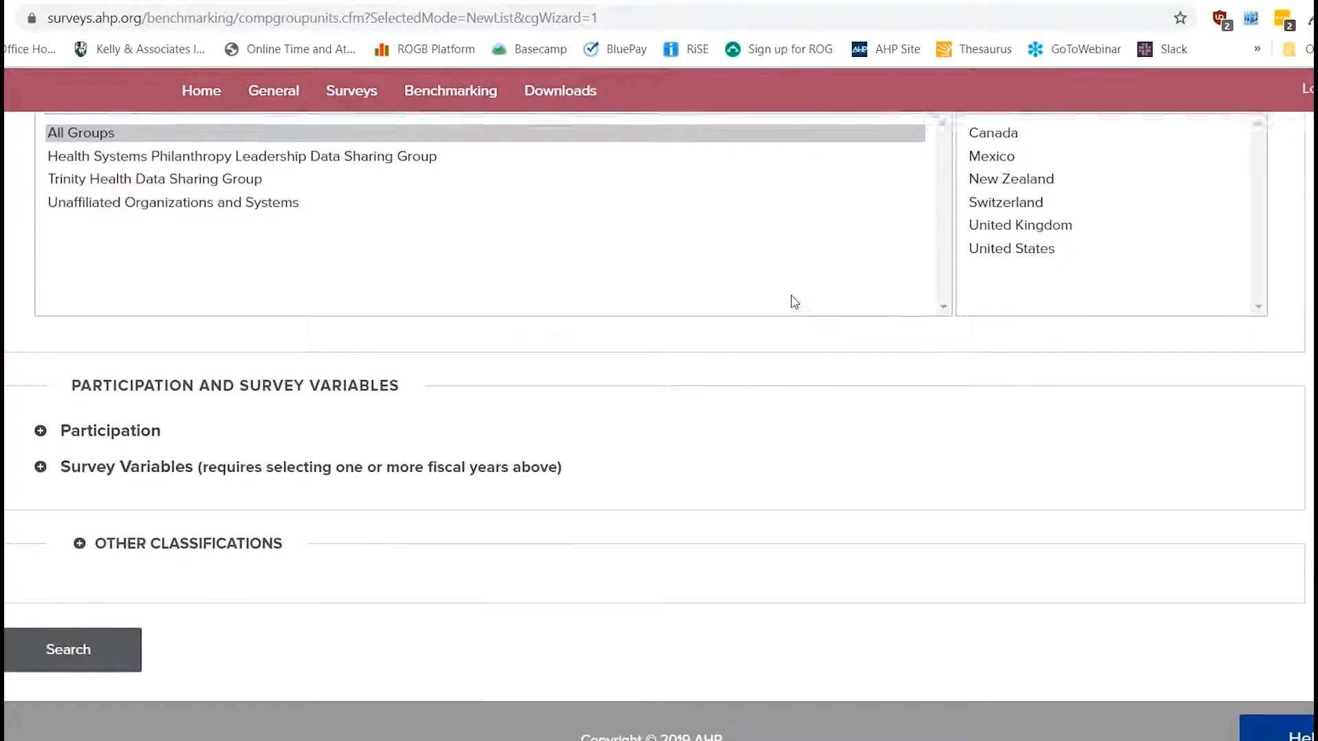
pyautogui.scroll(2, 789, 299)
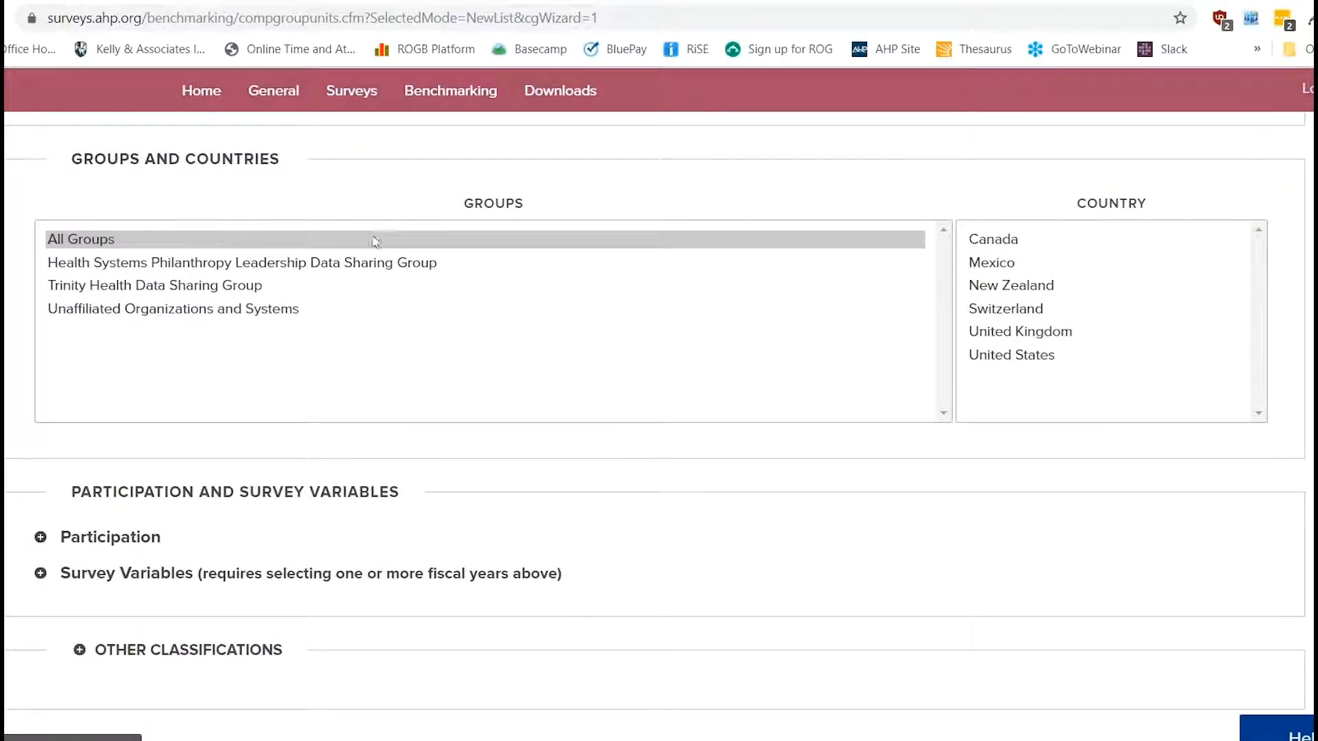
# Select All Groups as the group filter and expand the Participation criteria.
pyautogui.click(382, 246)
pyautogui.scroll(-1, 72, 231)
pyautogui.scroll(-1, 72, 231)
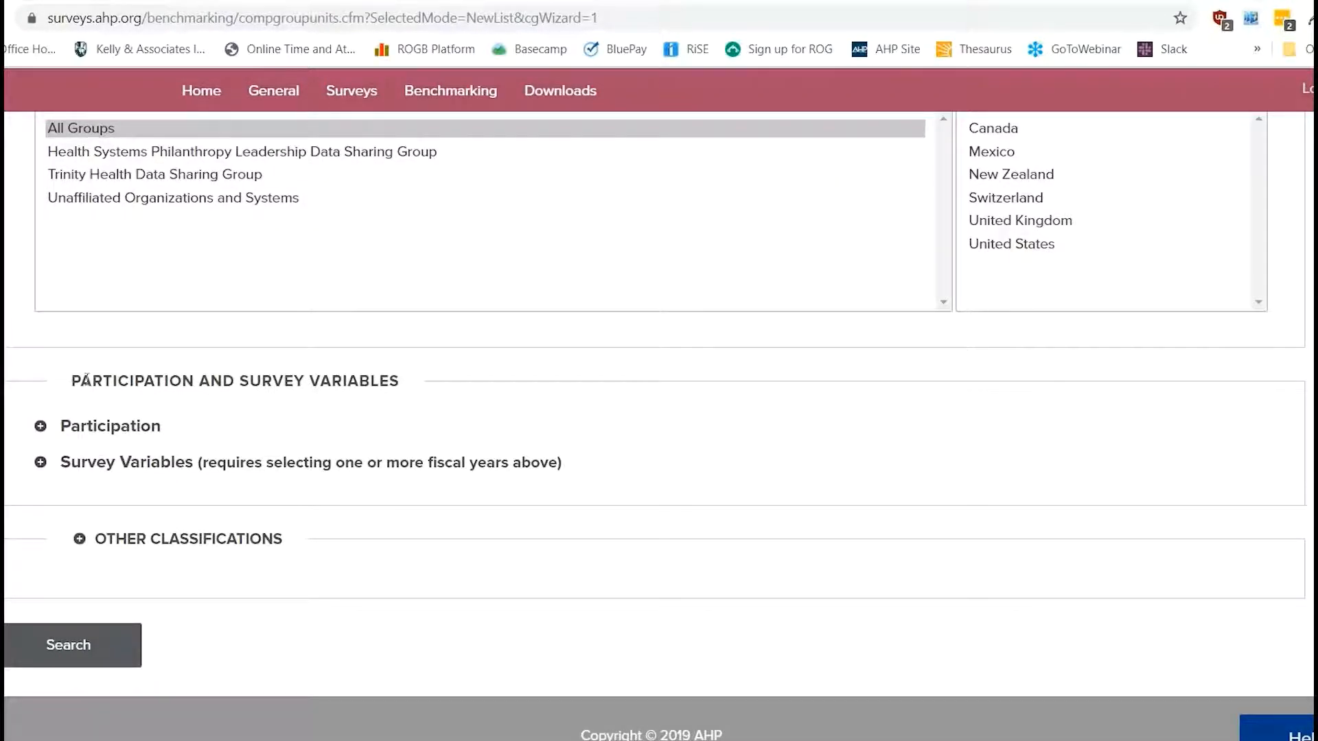
pyautogui.click(137, 431)
pyautogui.scroll(-2, 137, 431)
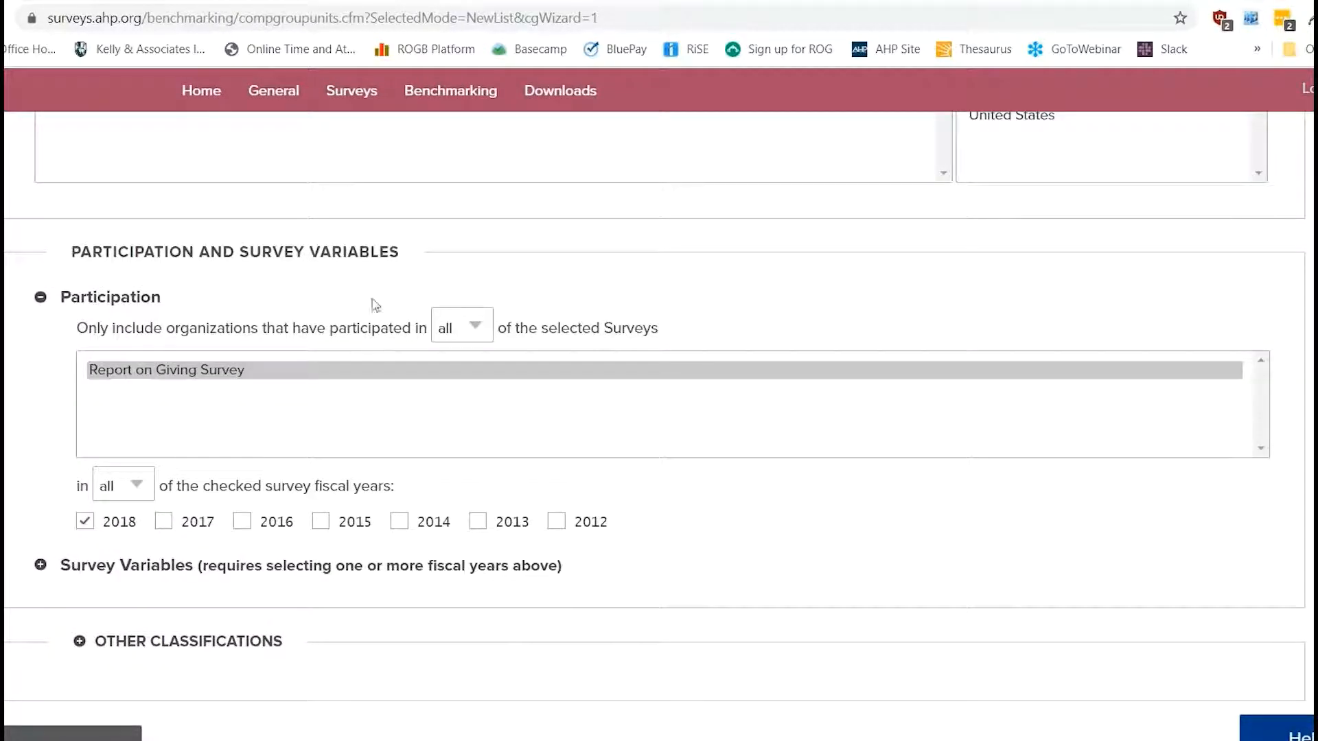
# Set the participation criterion to include organizations that took part in any of the selected surveys.
pyautogui.click(484, 333)
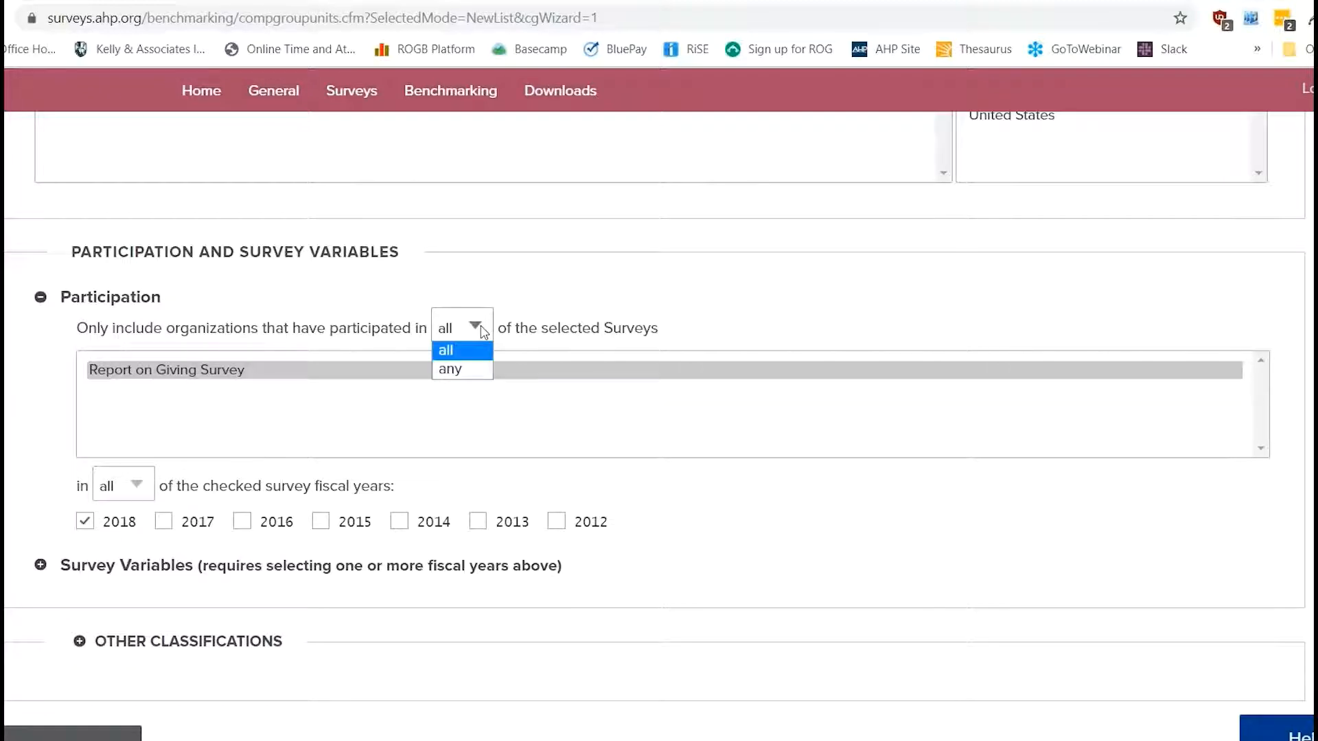
pyautogui.click(484, 333)
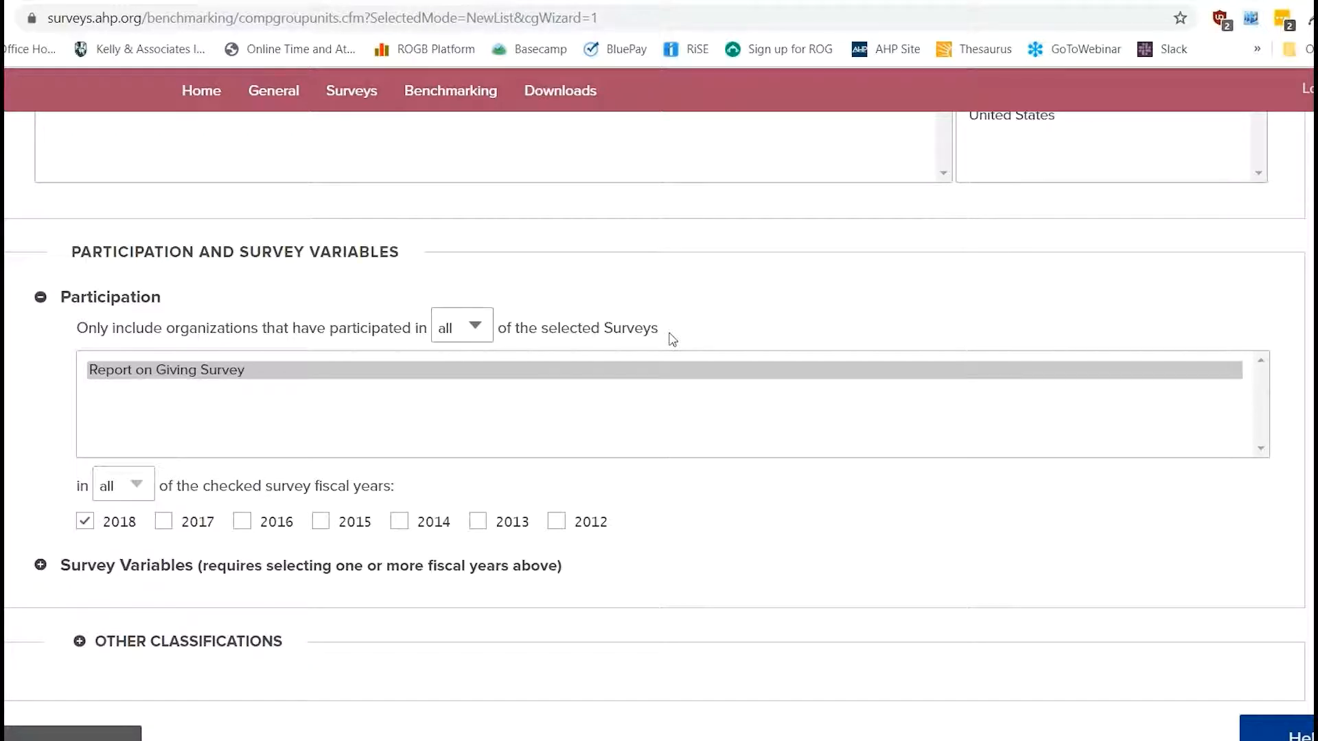
pyautogui.click(471, 328)
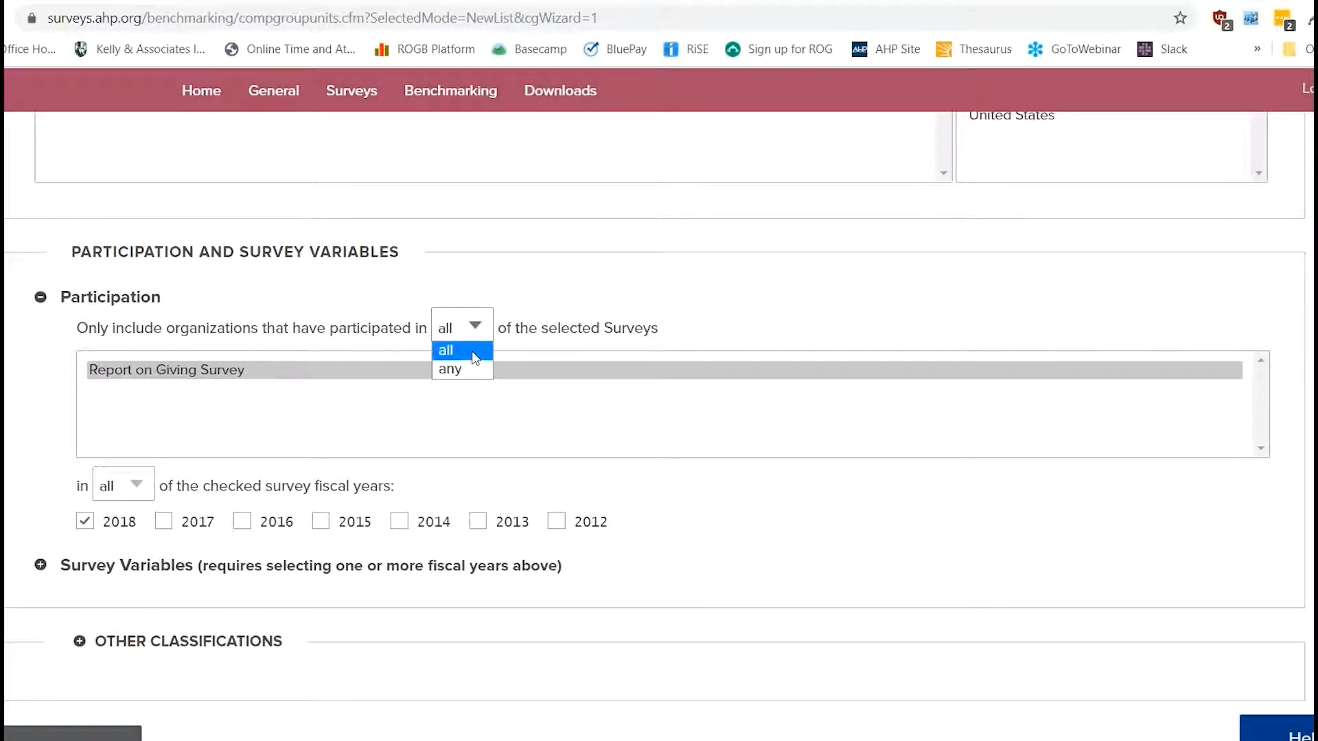
pyautogui.click(471, 371)
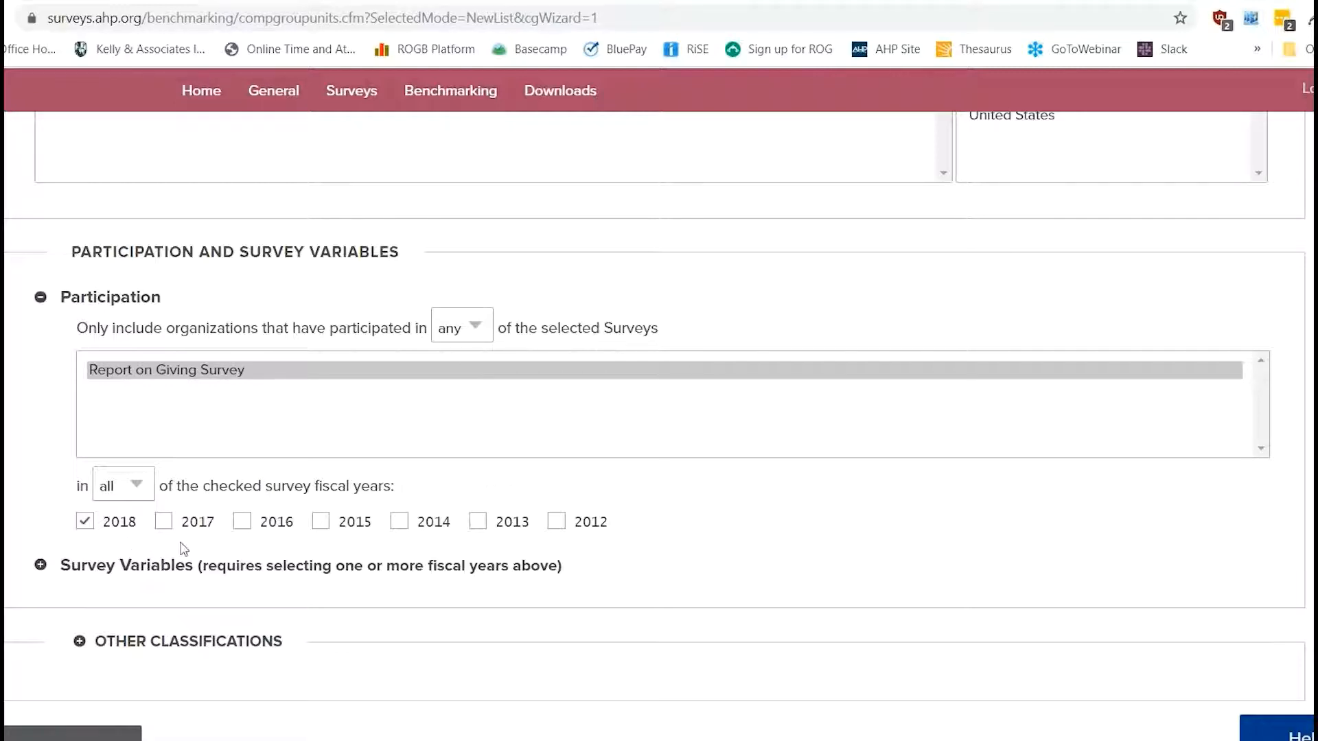
# Require participation in all of the selected surveys, with fiscal year 2017 checked and 2018 unchecked.
pyautogui.click(166, 525)
pyautogui.click(483, 331)
pyautogui.click(479, 352)
pyautogui.click(86, 521)
# Expand the Survey Variables criteria and review which variables can be used as filters.
pyautogui.scroll(-2, 659, 426)
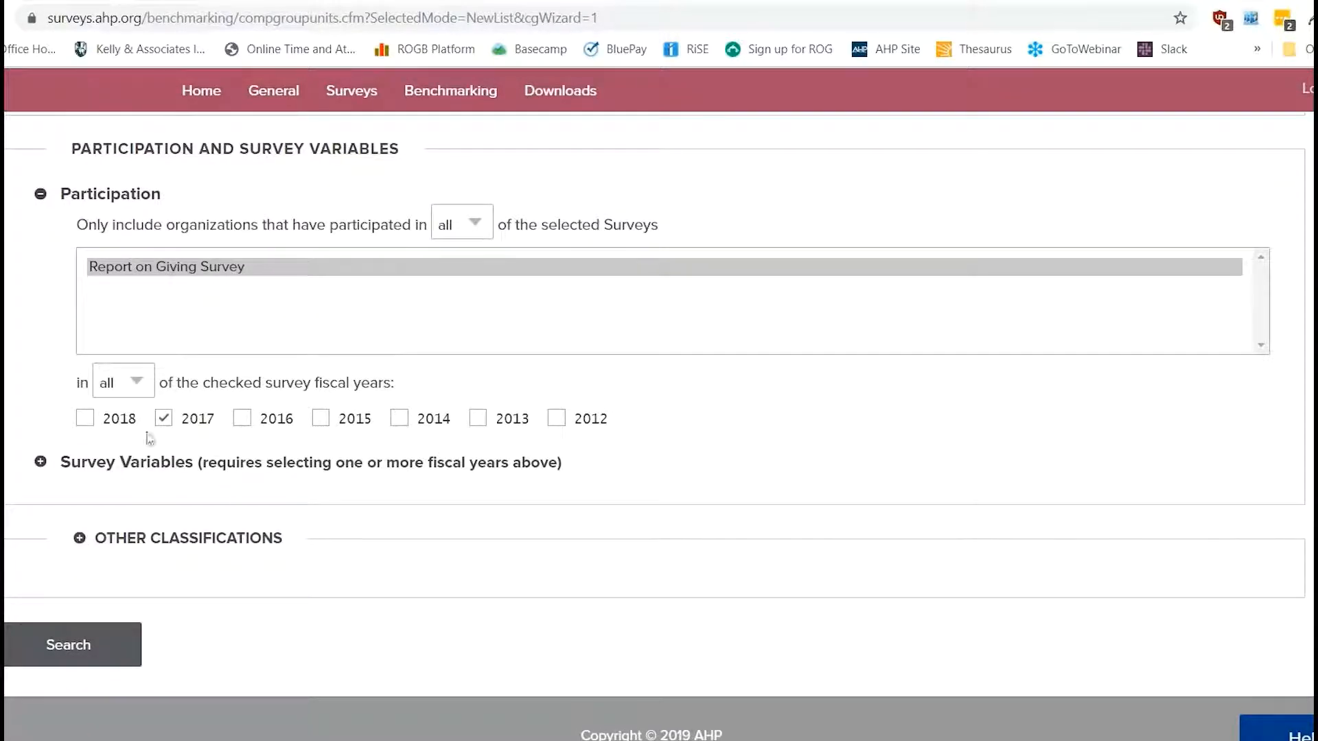
pyautogui.click(108, 464)
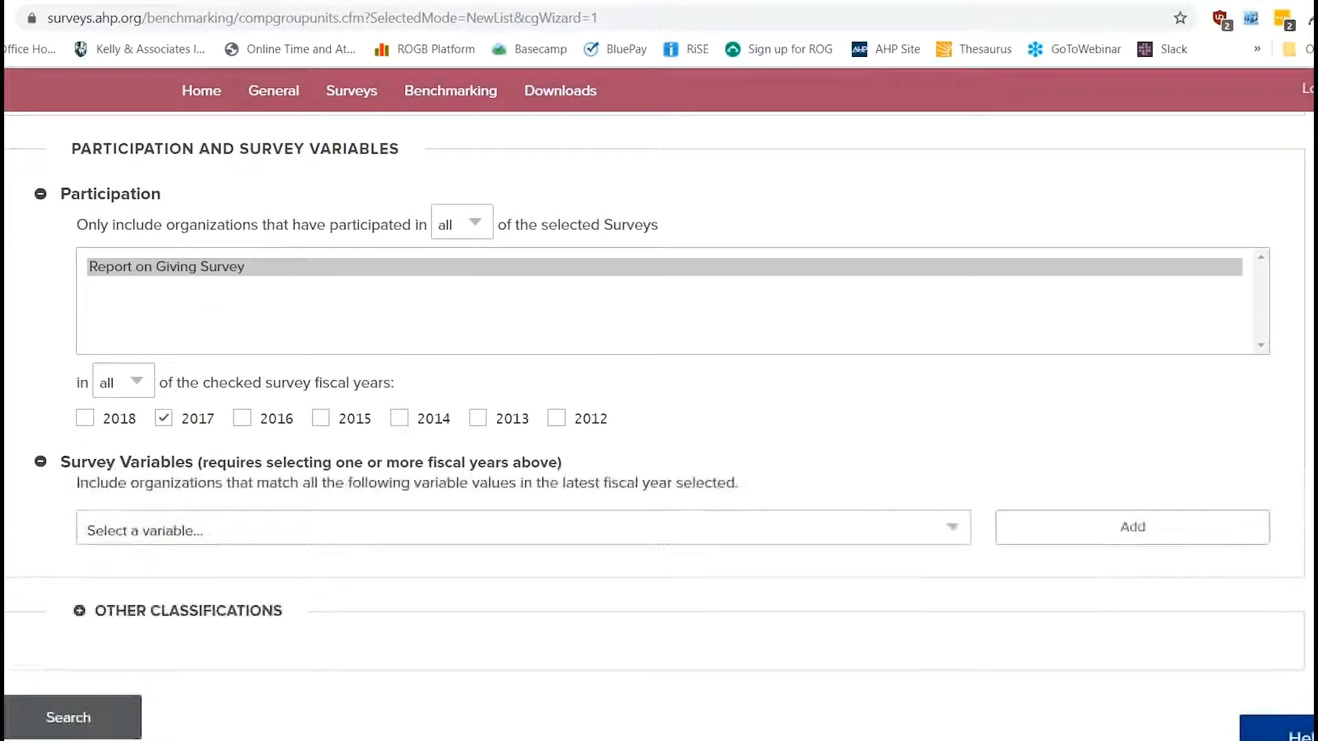
pyautogui.scroll(-1, 105, 462)
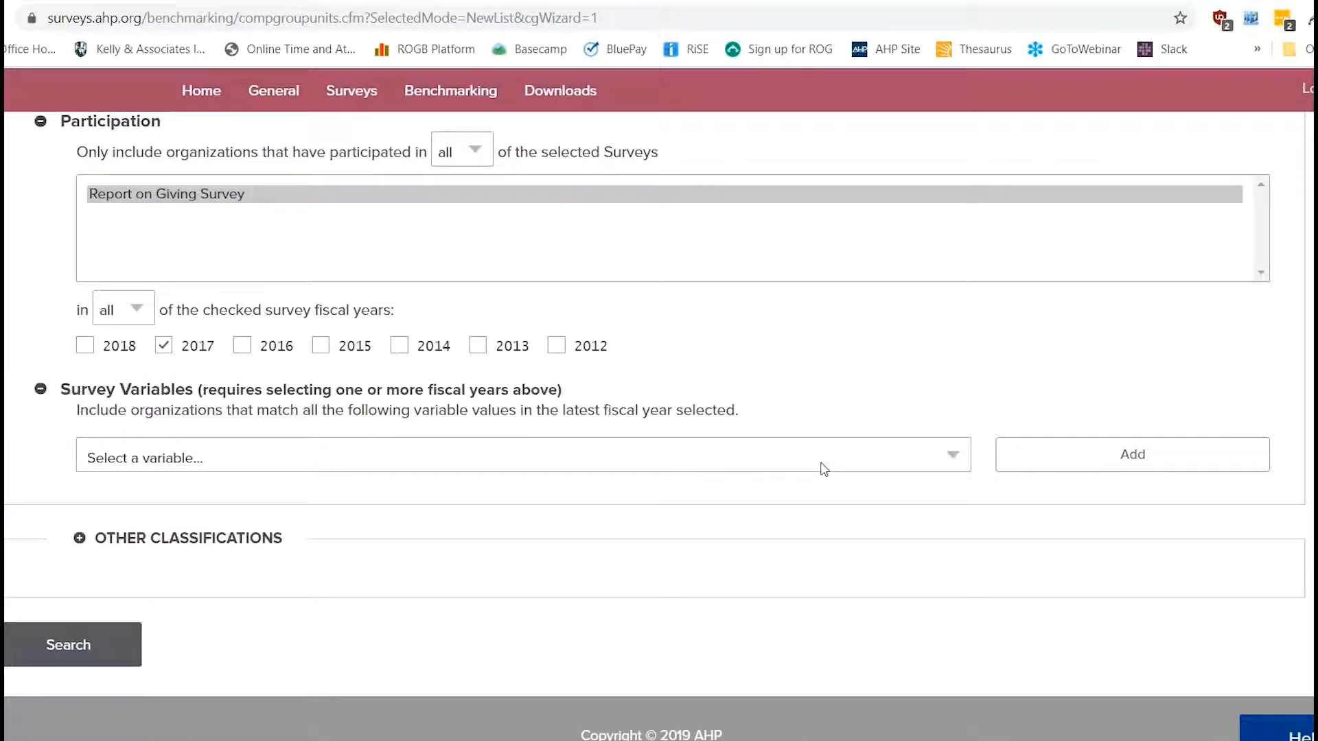
pyautogui.click(824, 469)
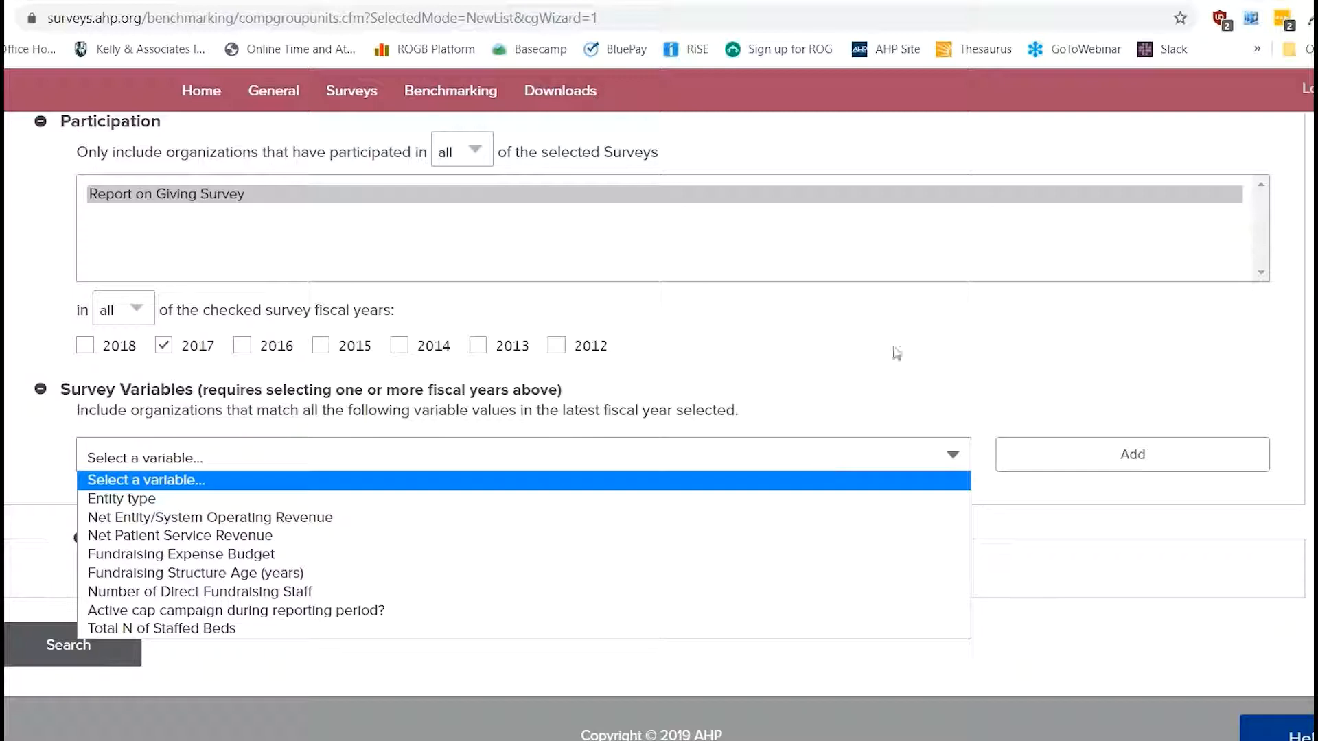
pyautogui.click(898, 350)
# Add Entity type as a survey variable and select Community hospital as its value.
pyautogui.click(839, 452)
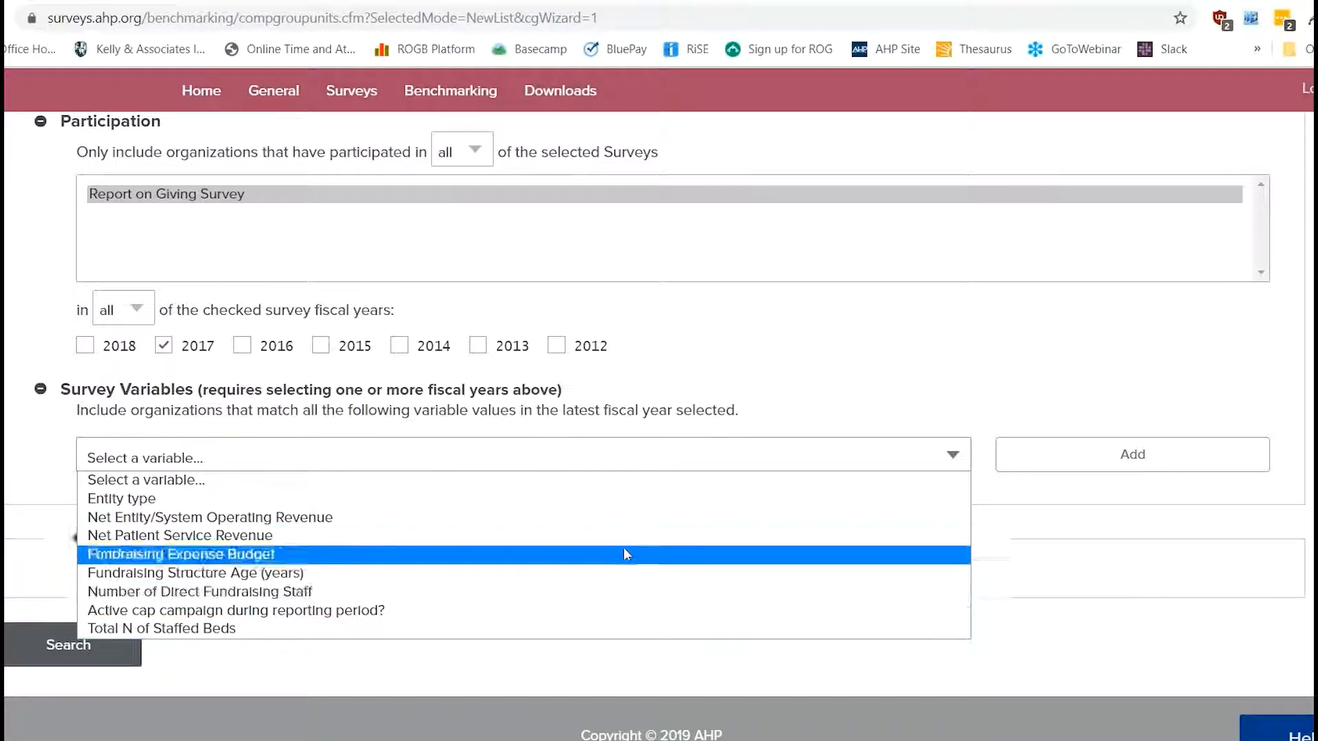
pyautogui.click(622, 504)
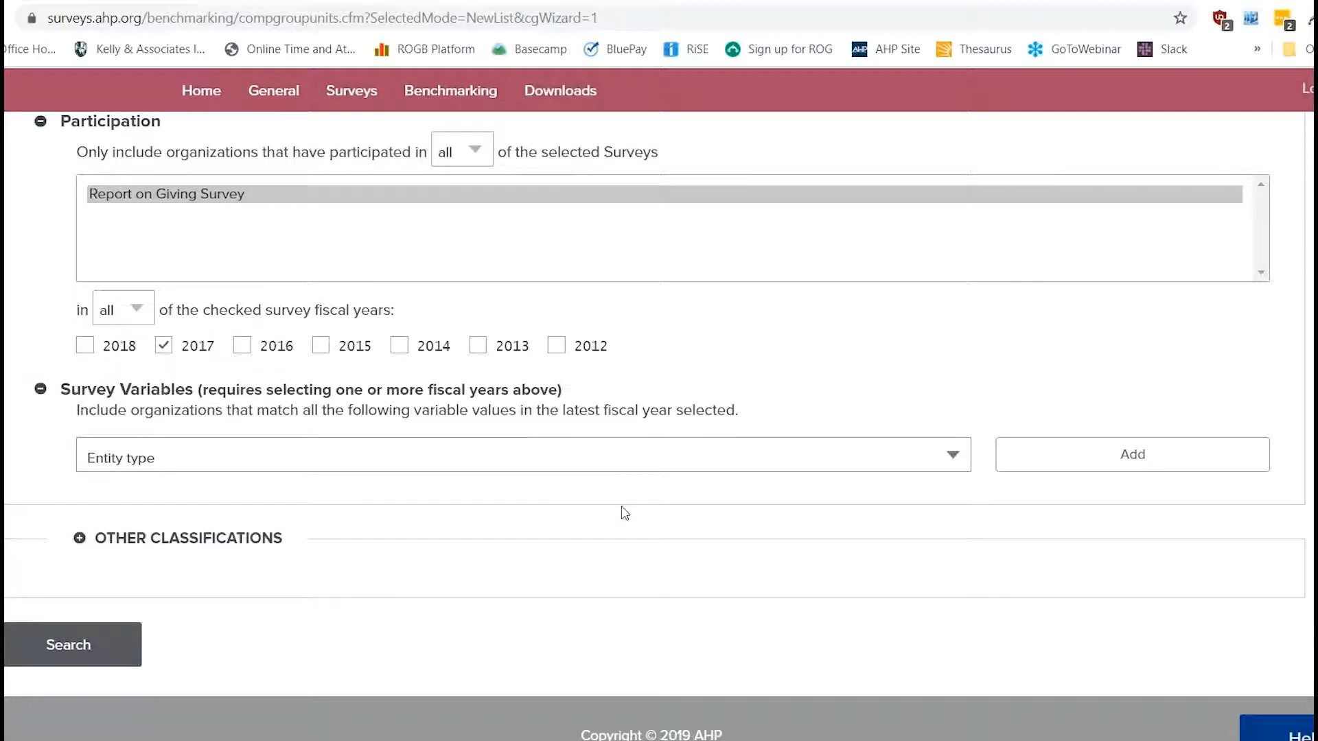
pyautogui.click(1042, 461)
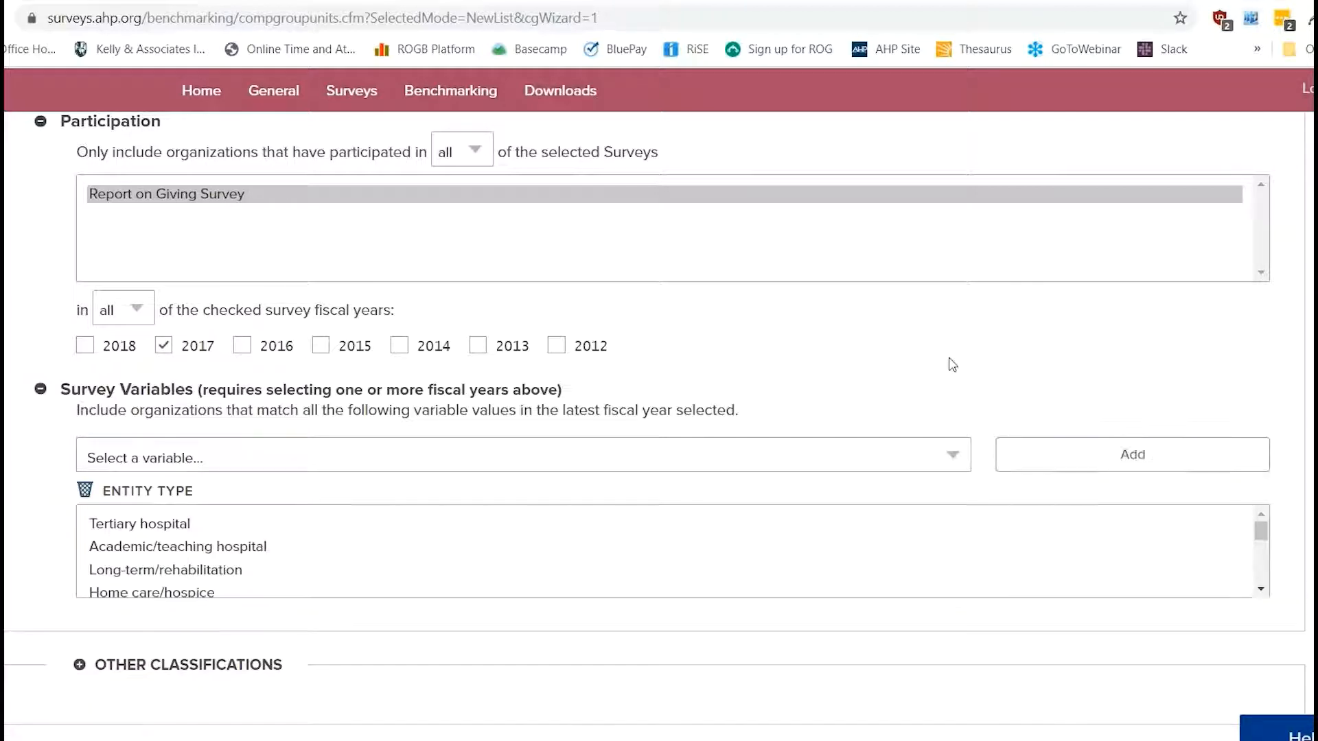
pyautogui.scroll(-1, 951, 412)
pyautogui.scroll(-1, 951, 514)
pyautogui.scroll(-4, 952, 516)
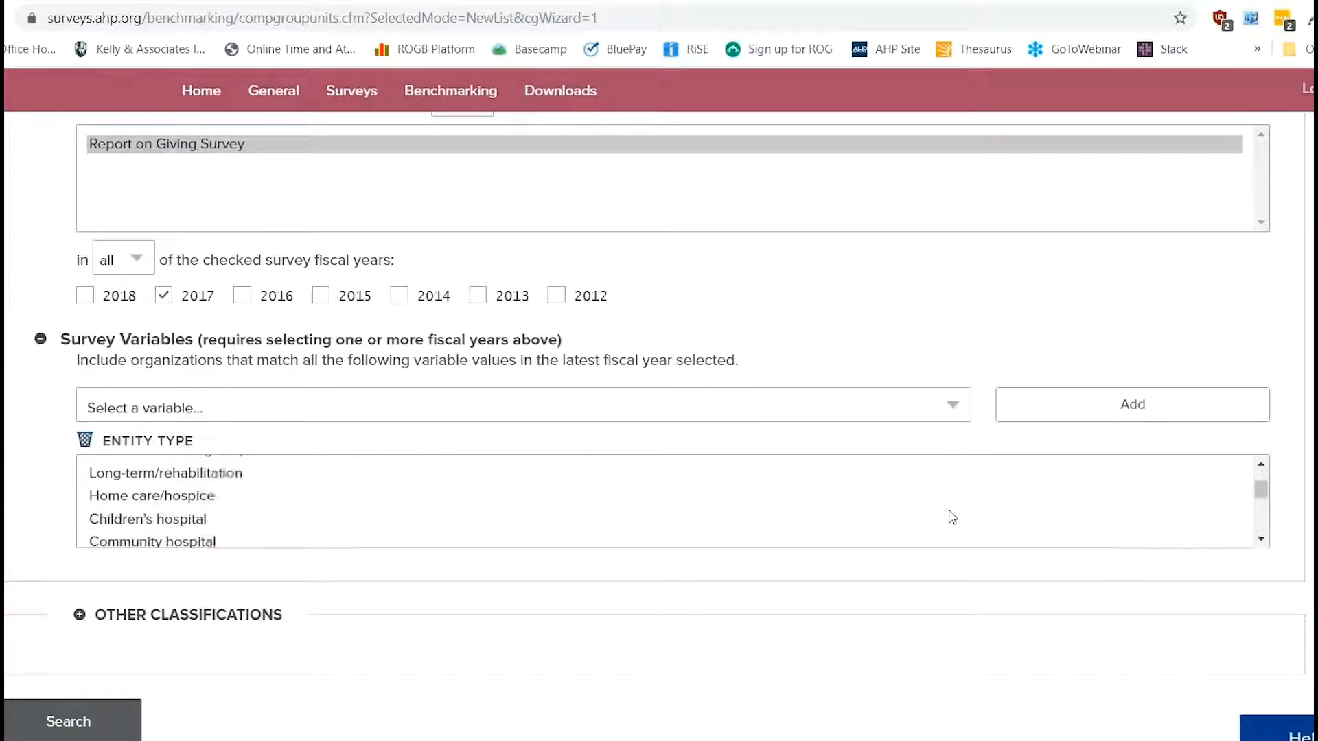
pyautogui.scroll(-1, 952, 516)
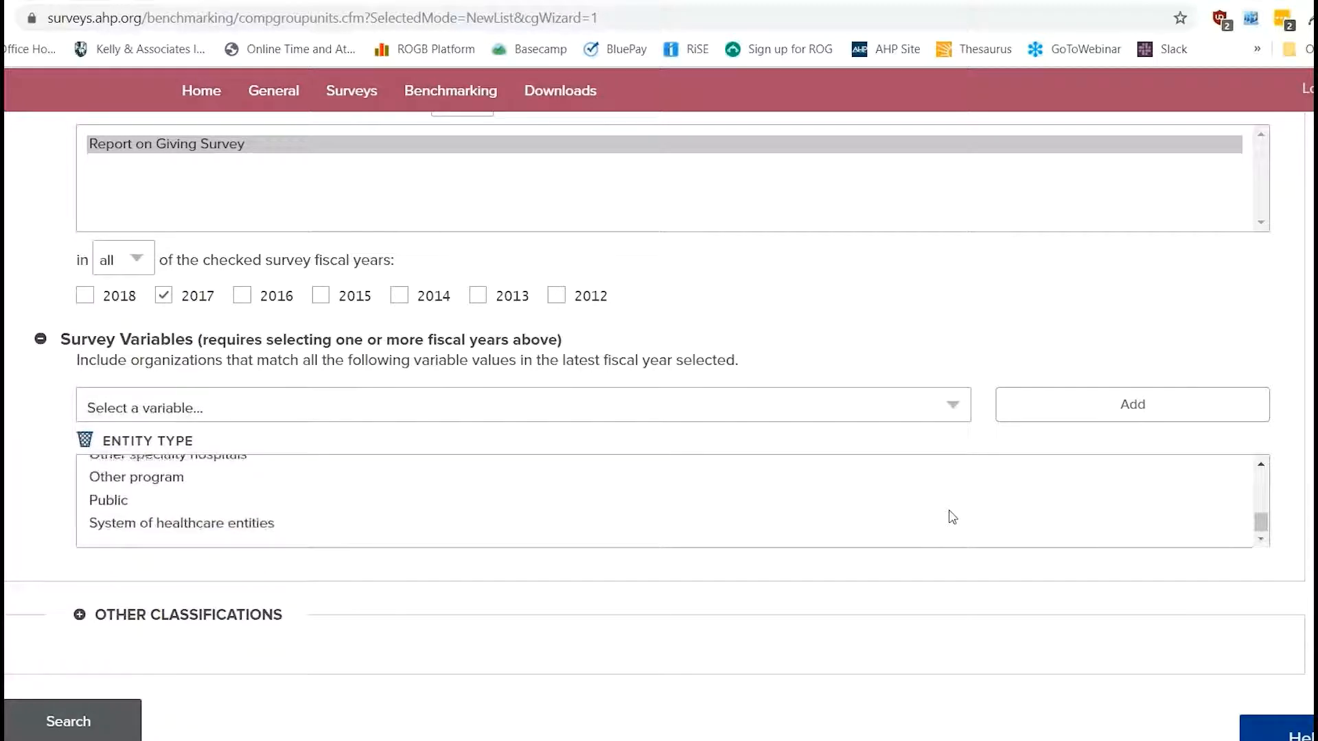
pyautogui.scroll(4, 952, 517)
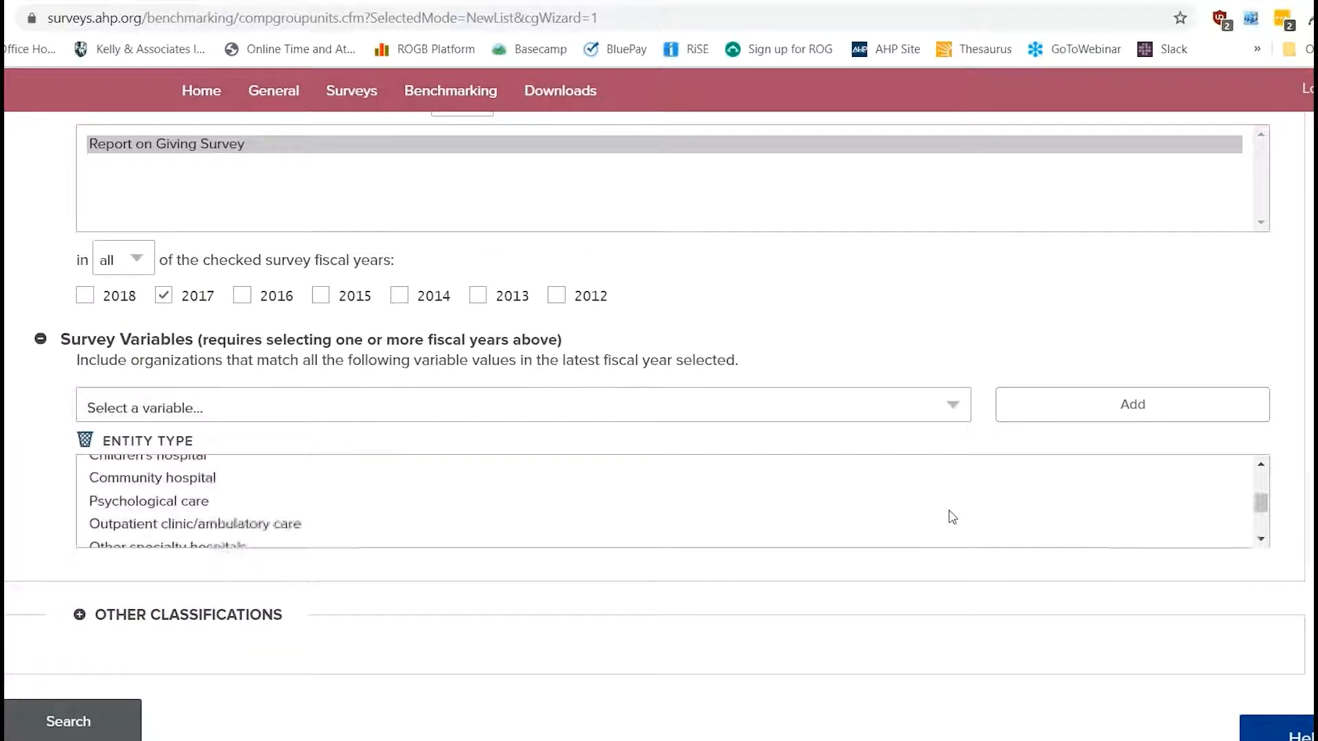
pyautogui.click(248, 479)
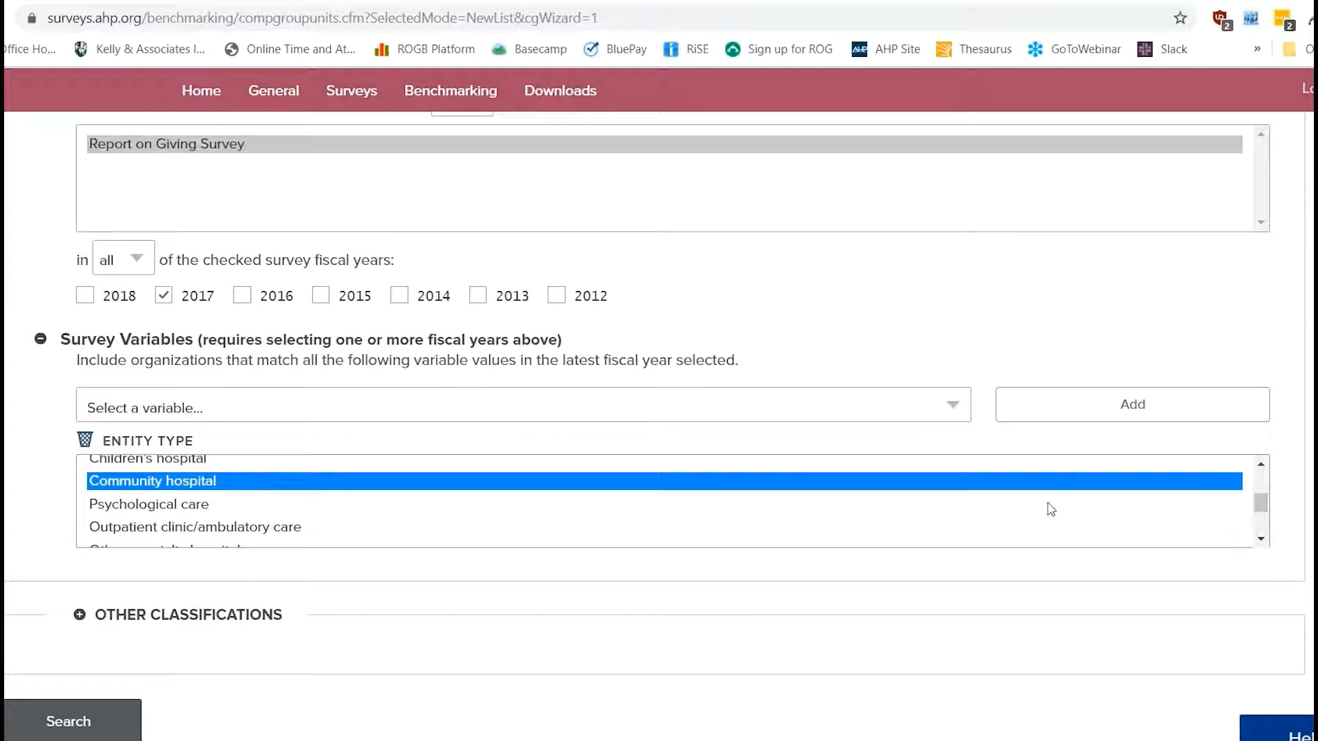
pyautogui.scroll(-1, 534, 624)
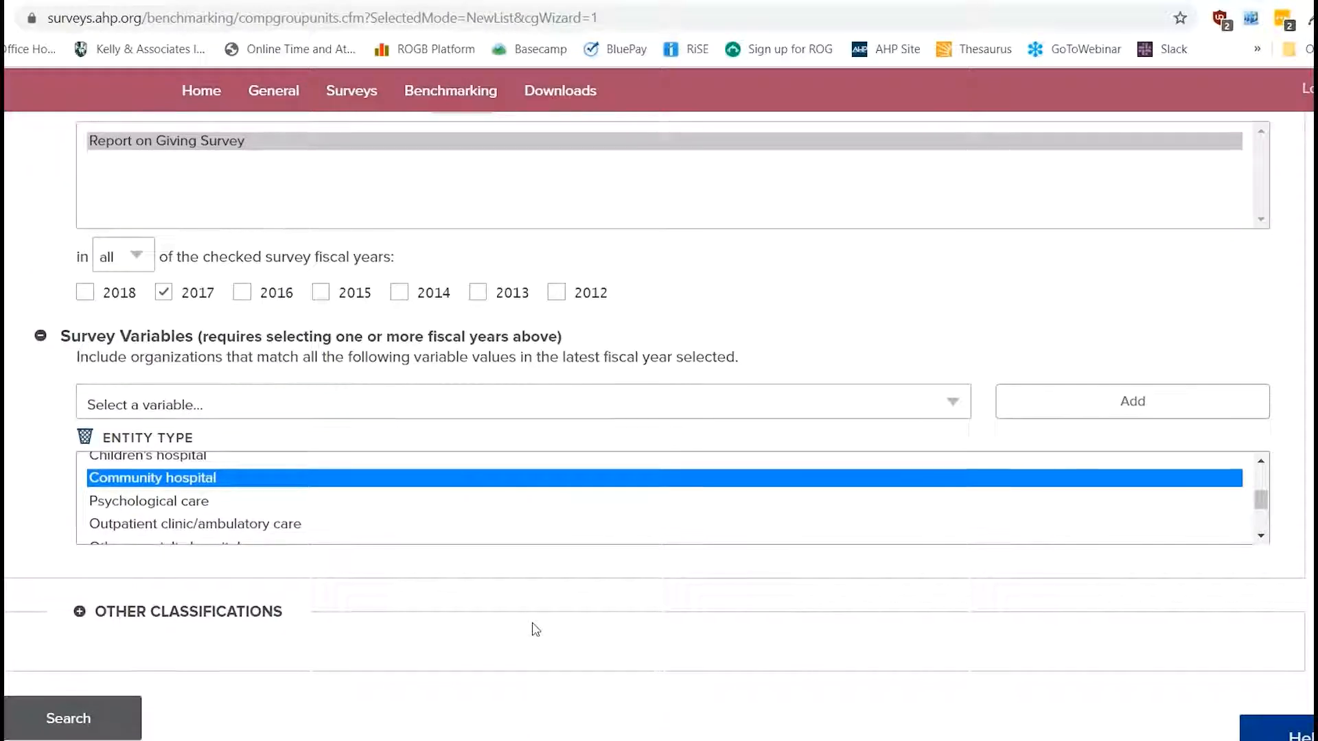
pyautogui.click(25, 438)
# Add the Number of Direct Fundraising Staff variable and set its range between 2 and 15.
pyautogui.click(598, 412)
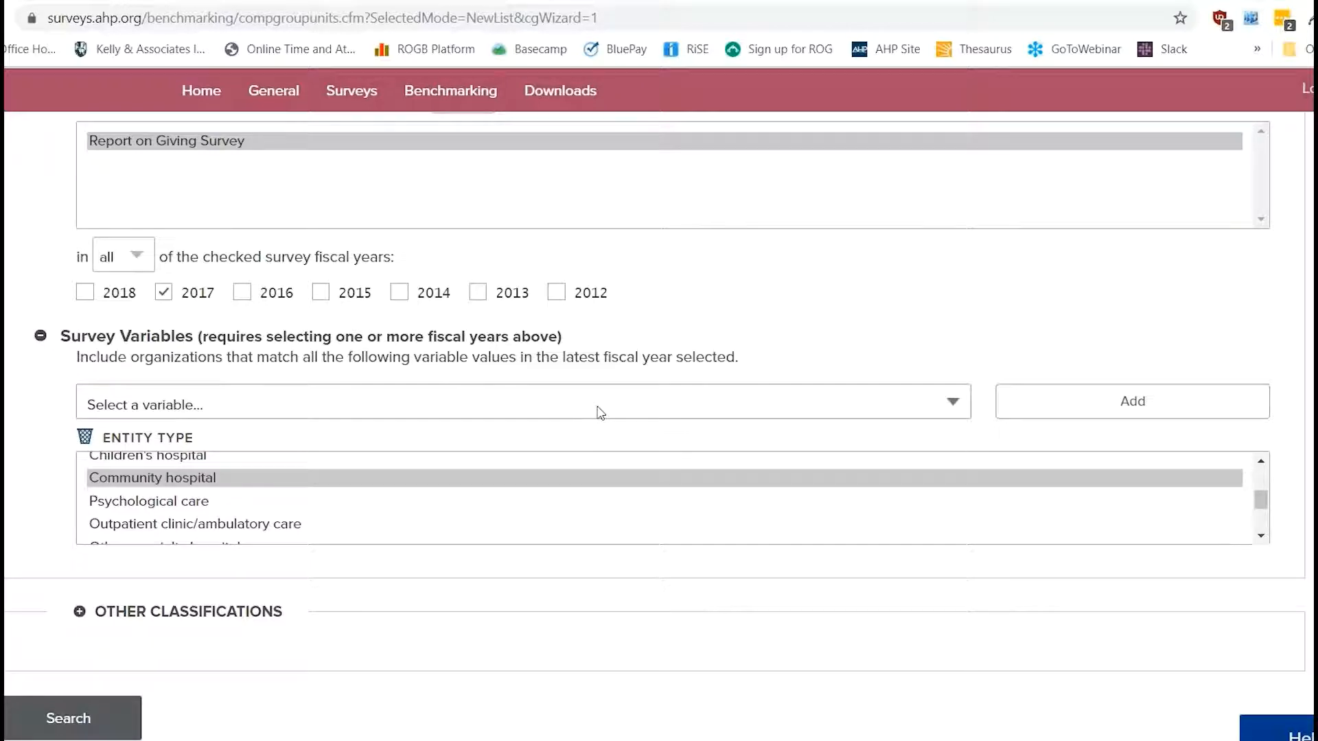
pyautogui.click(570, 521)
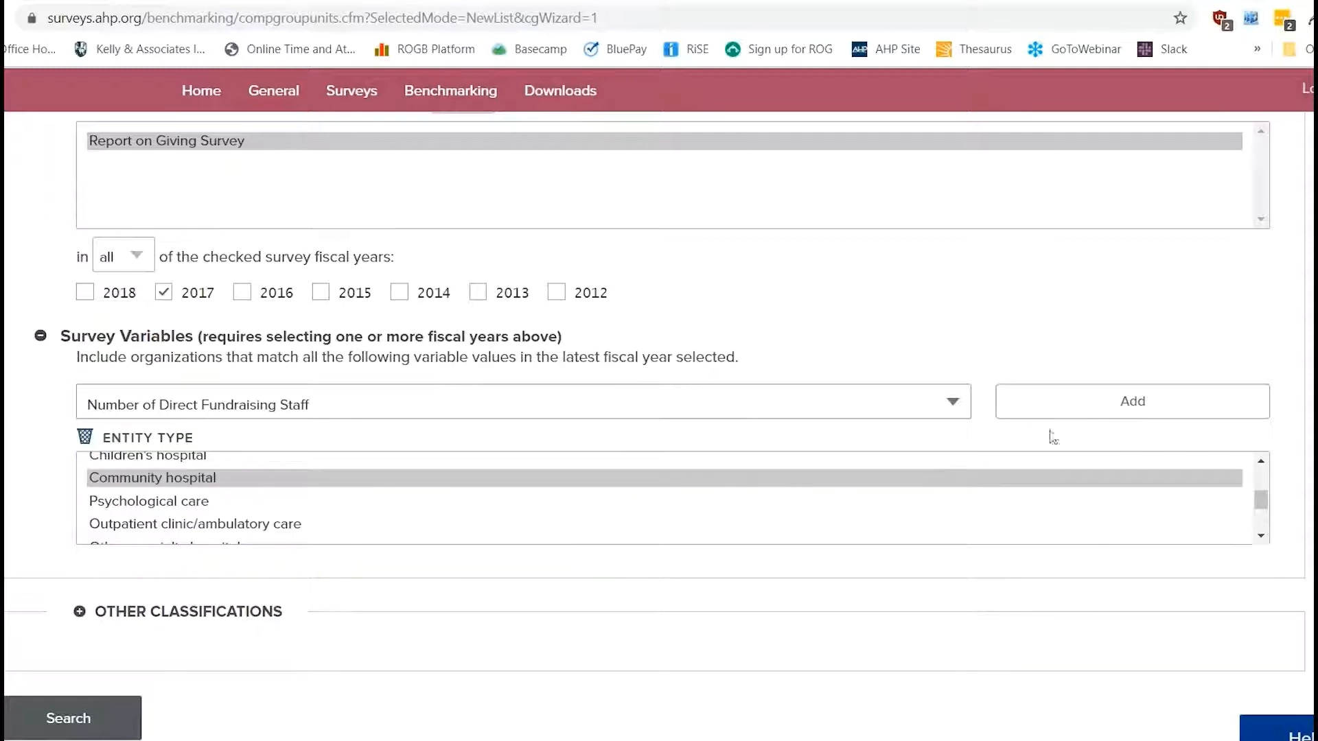
pyautogui.click(1033, 415)
pyautogui.scroll(-1, 147, 491)
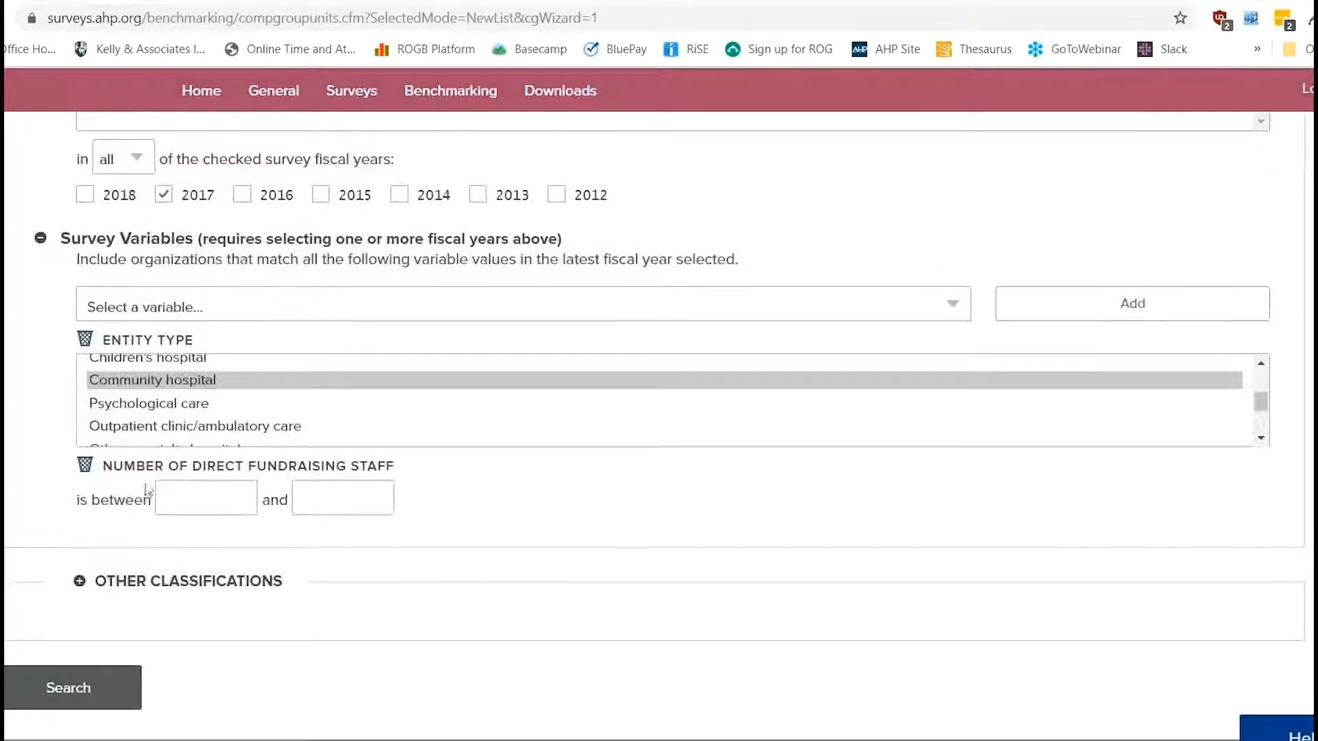
pyautogui.click(190, 495)
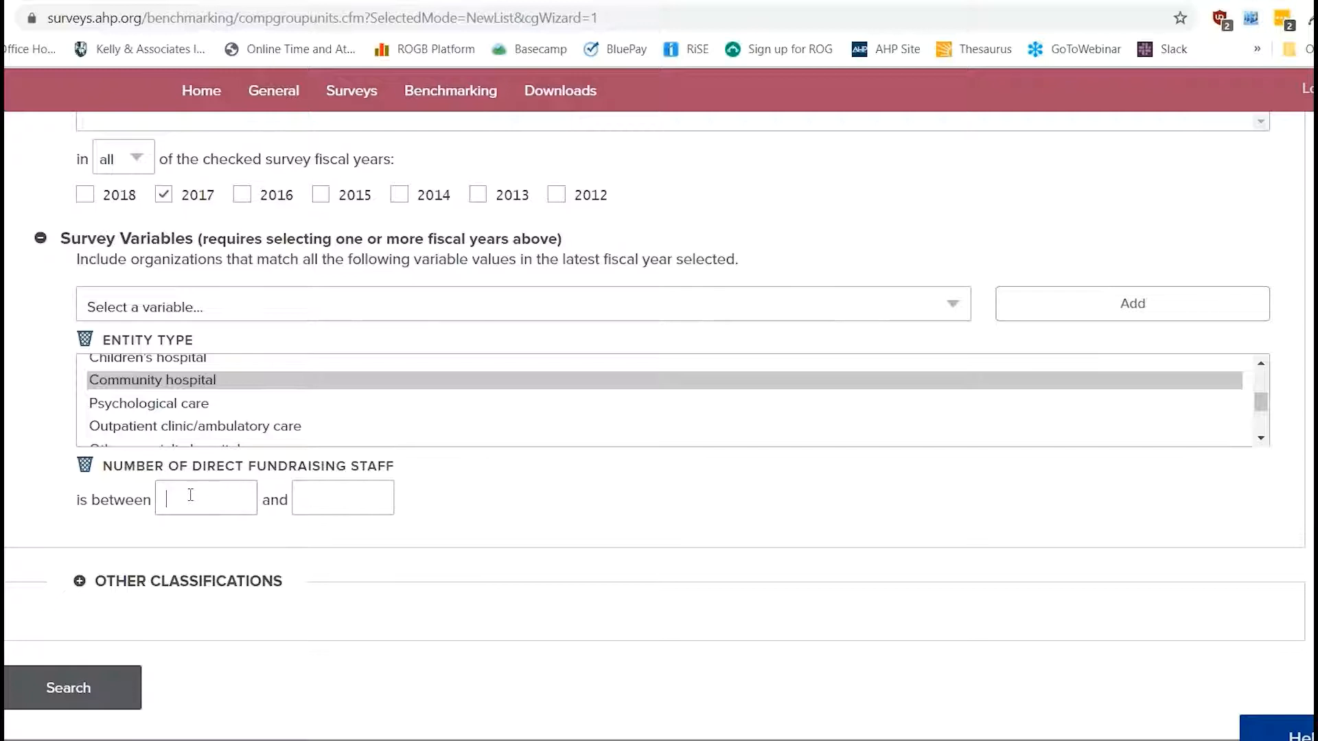
pyautogui.write('2')
pyautogui.press('Tab')
pyautogui.write('15')
# Check the Other Classifications options without selecting any, and run the search with the chosen filters.
pyautogui.scroll(-1, 443, 528)
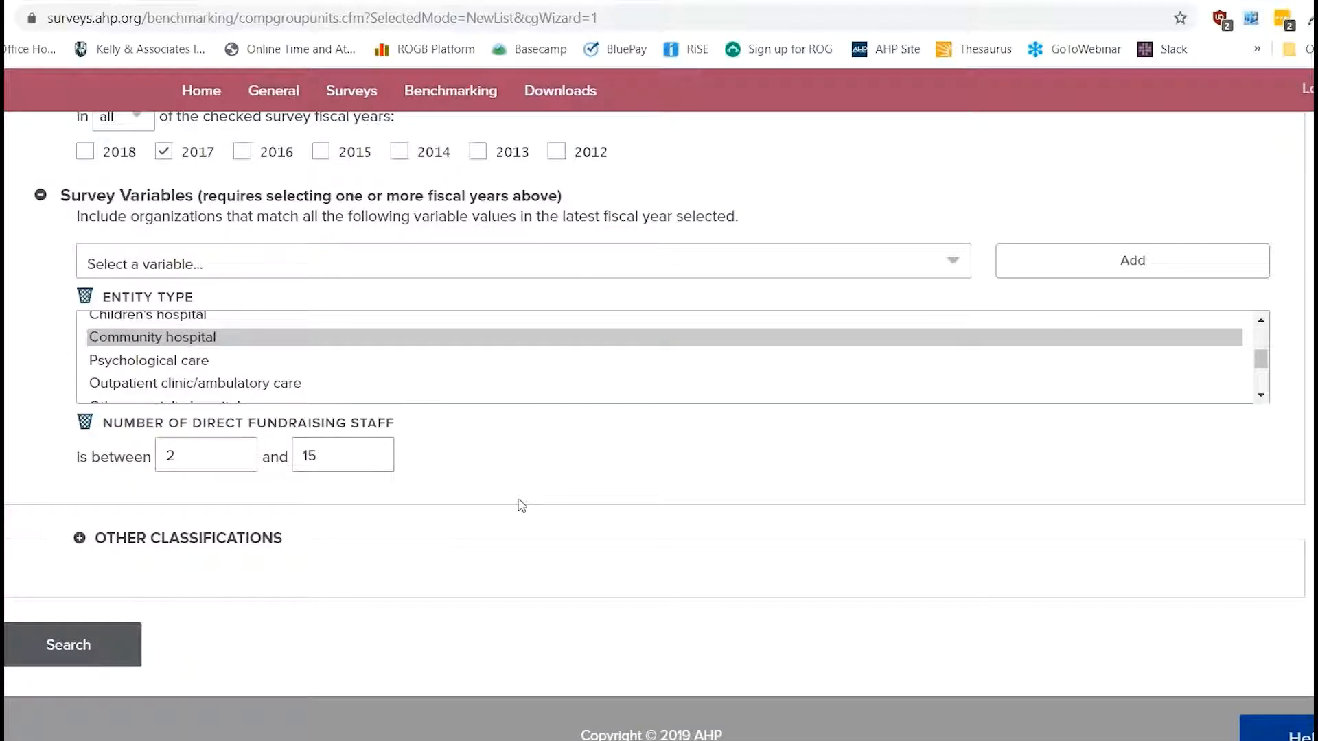
pyautogui.click(204, 553)
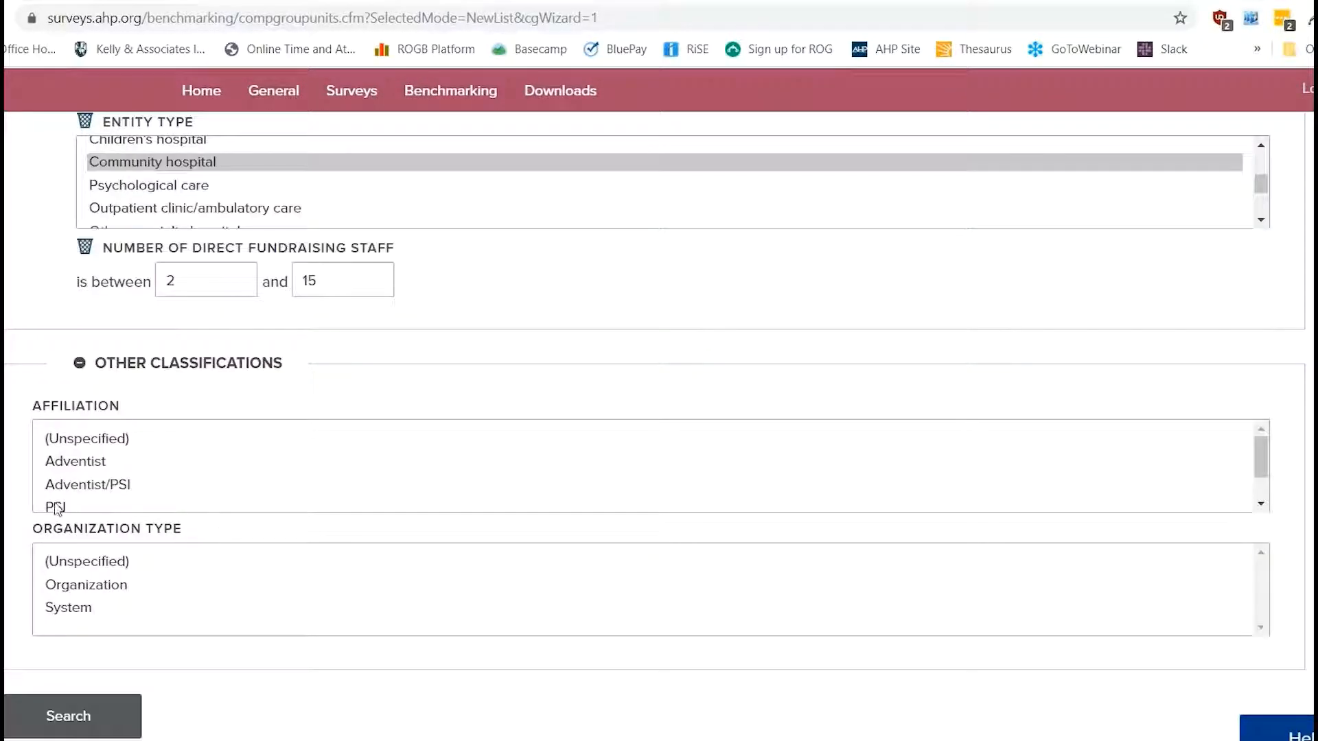
pyautogui.click(177, 367)
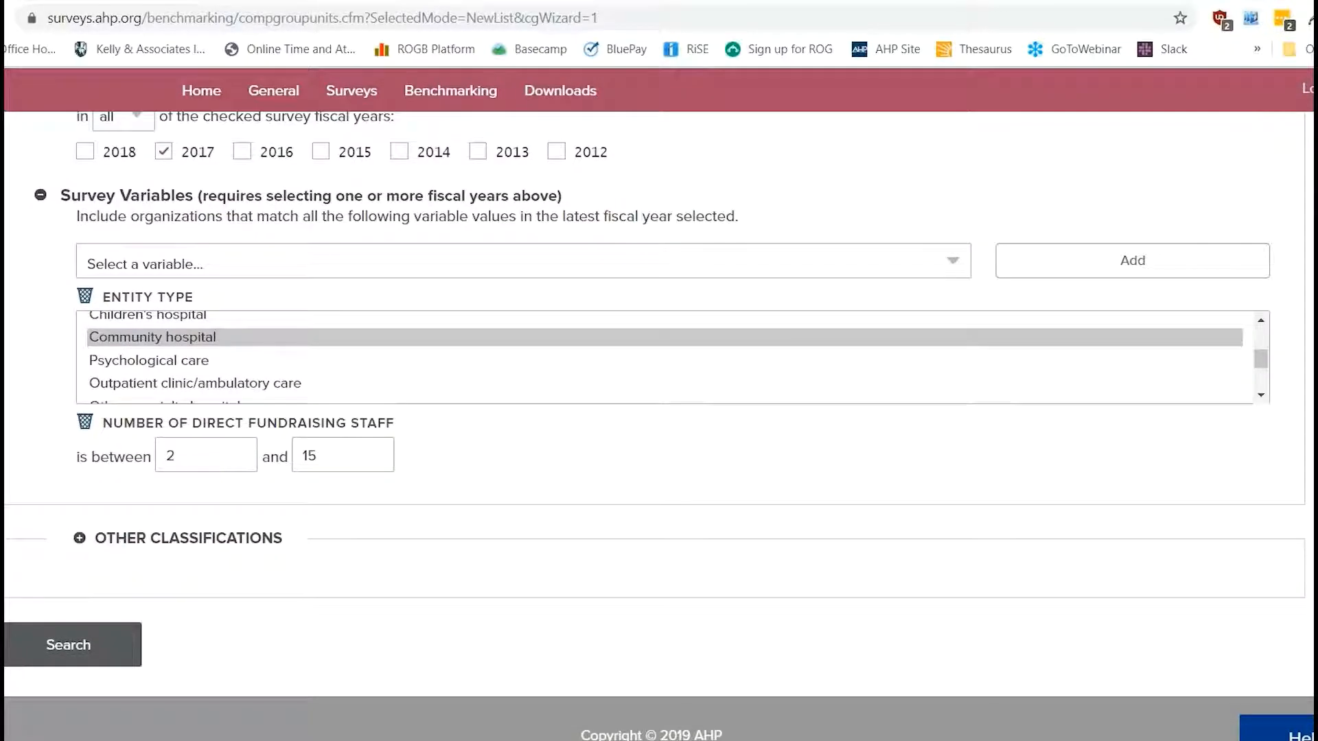
pyautogui.click(114, 657)
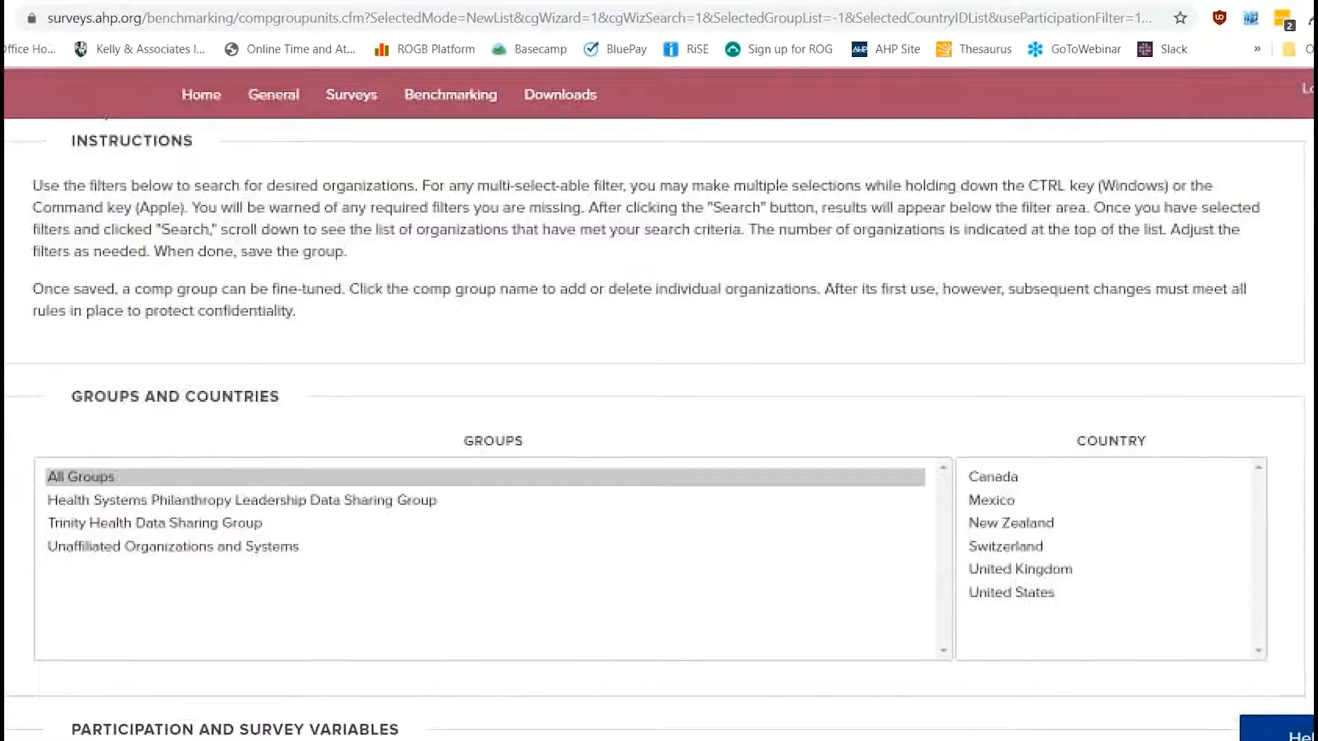
# Examine the search results together with the fiscal year, entity type and fundraising staff filters applied.
pyautogui.scroll(-10, 659, 403)
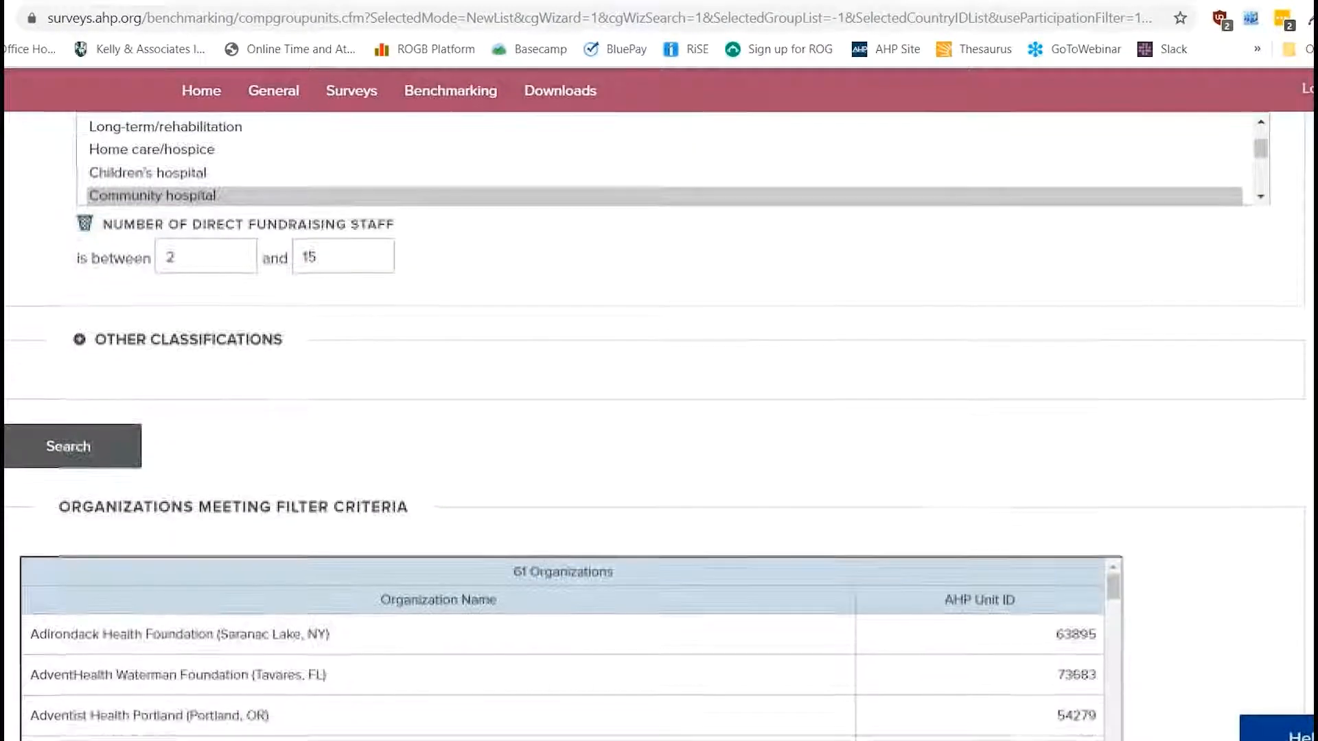
pyautogui.scroll(-2, 371, 394)
pyautogui.scroll(3, 370, 395)
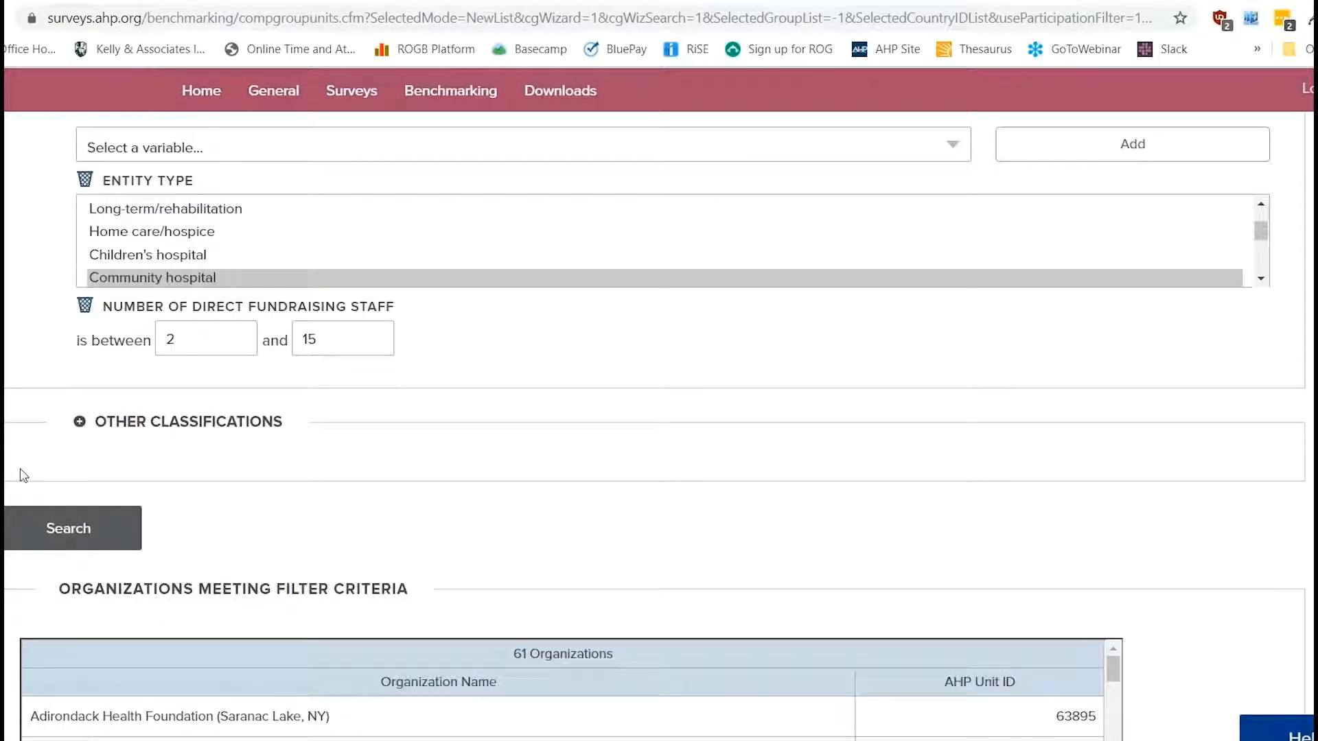
pyautogui.scroll(-3, 24, 475)
pyautogui.scroll(6, 17, 479)
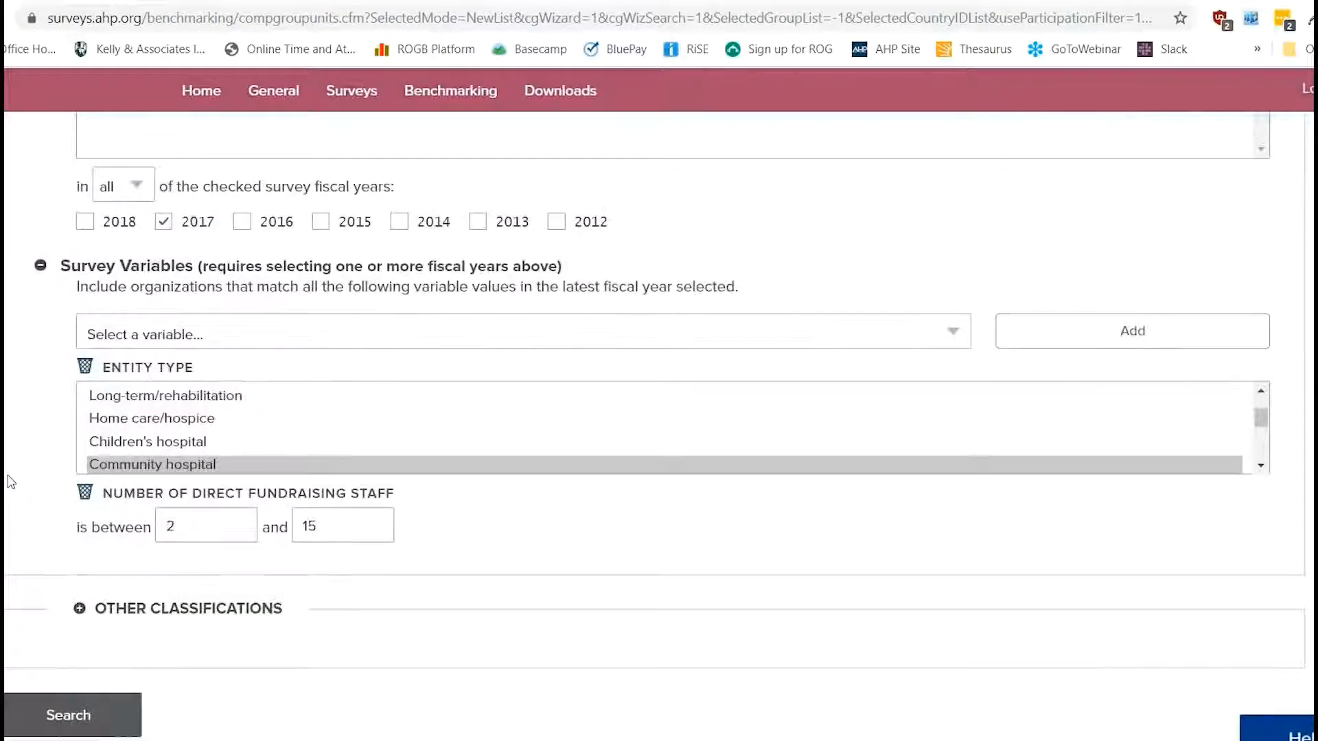
pyautogui.scroll(2, 12, 482)
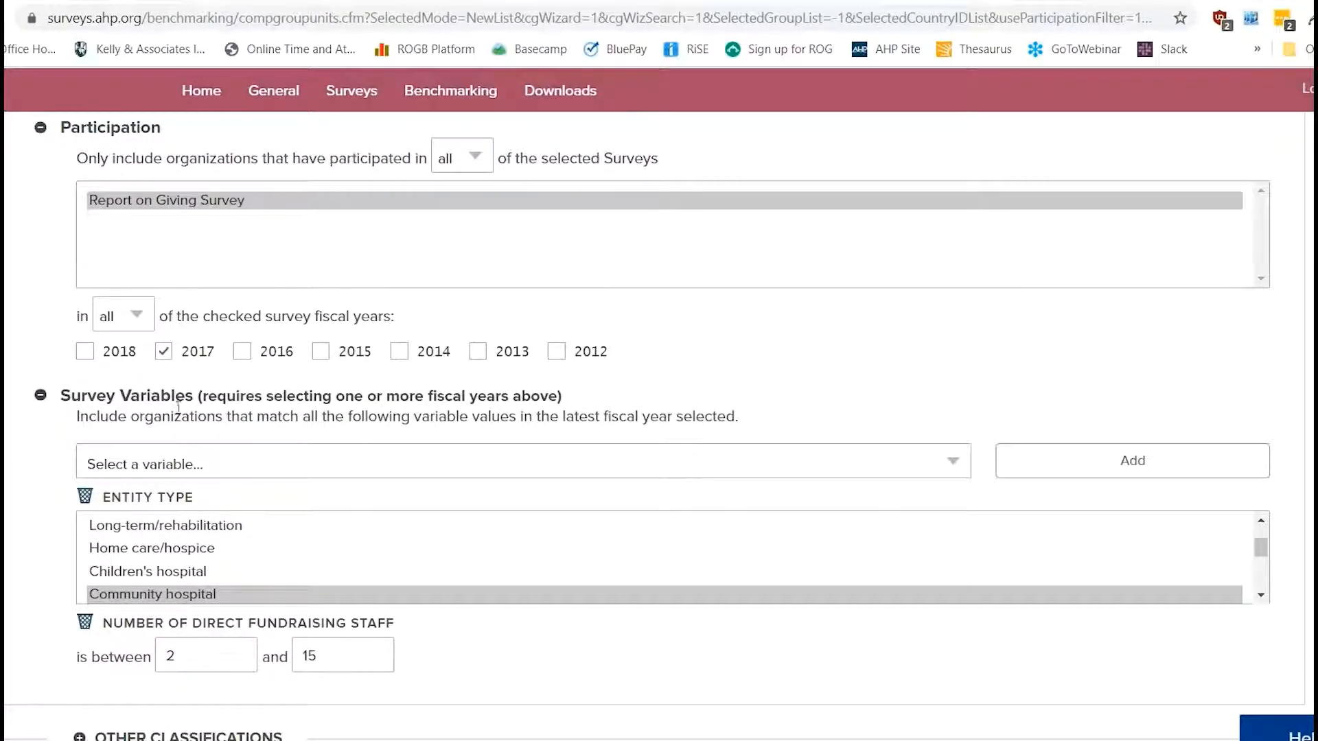
pyautogui.scroll(-2, 9, 364)
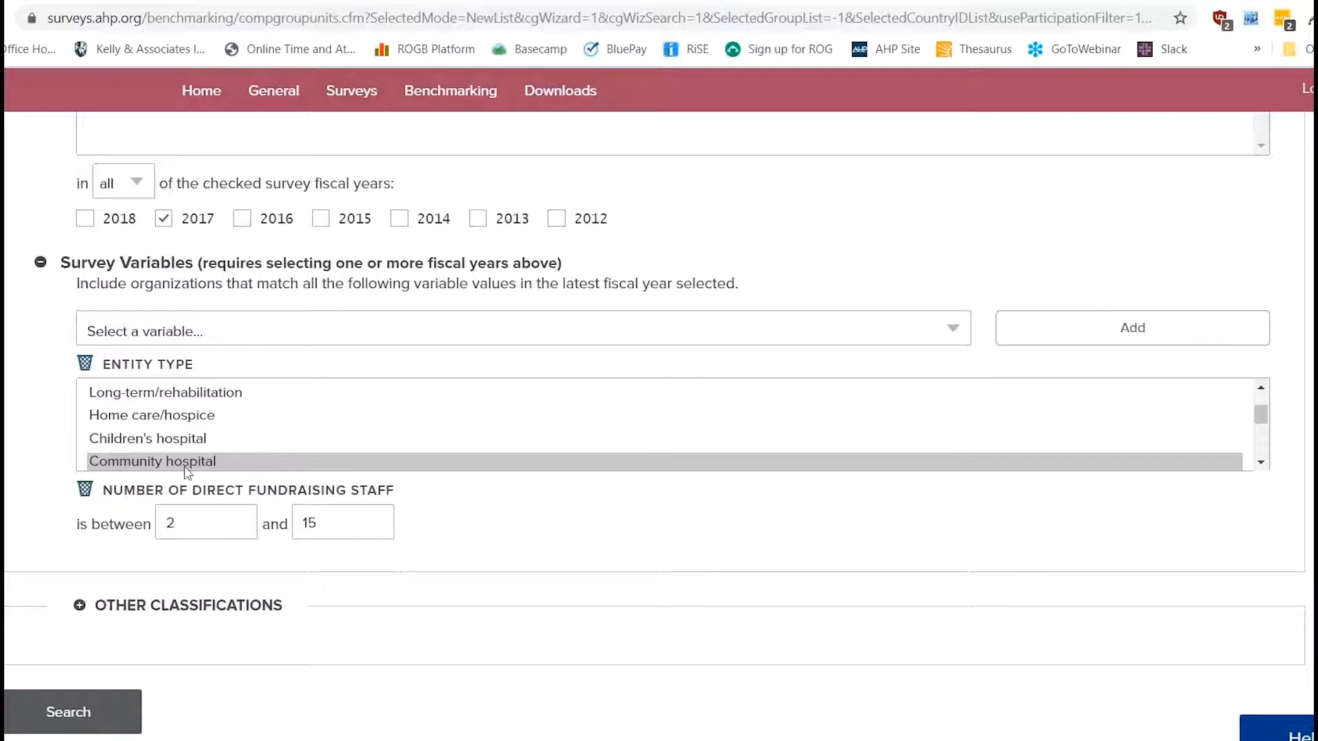
# Look through the full list of organizations meeting the filter criteria and return to its beginning.
pyautogui.scroll(-7, 186, 473)
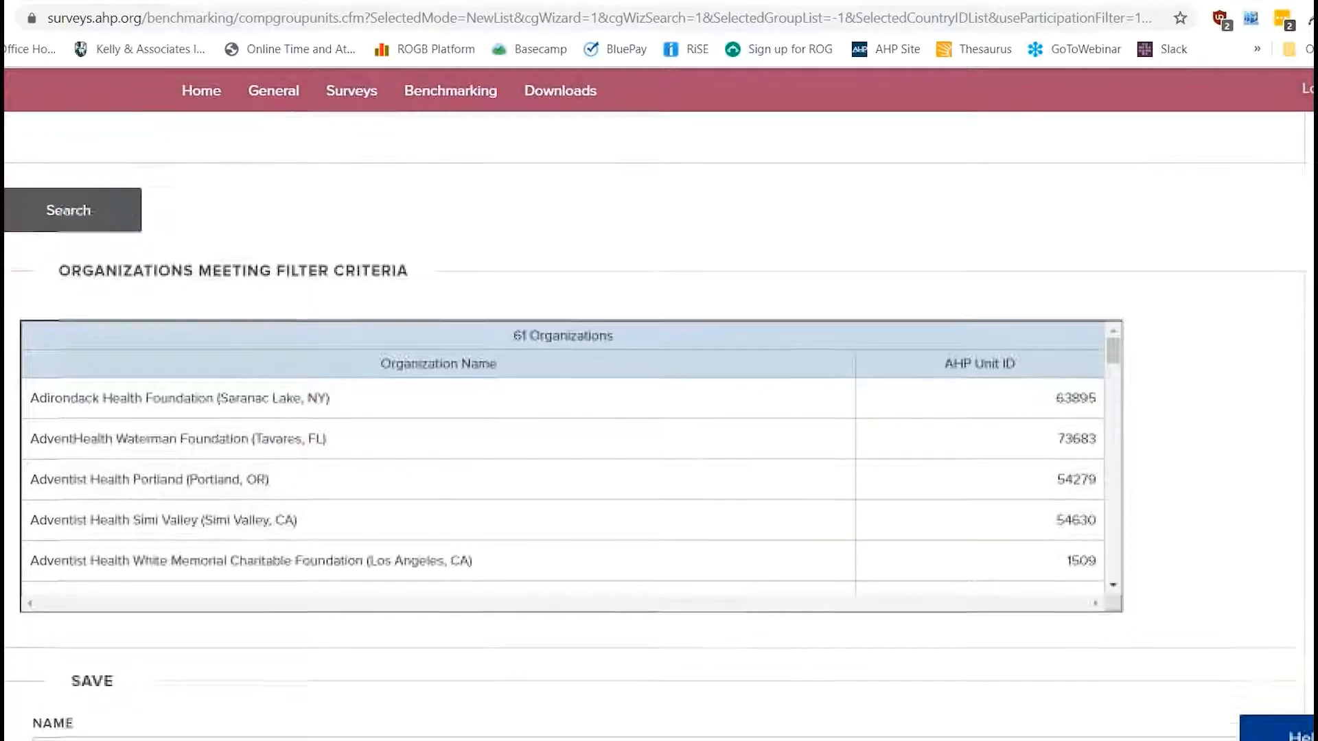
pyautogui.scroll(-1, 241, 379)
pyautogui.scroll(-1, 241, 380)
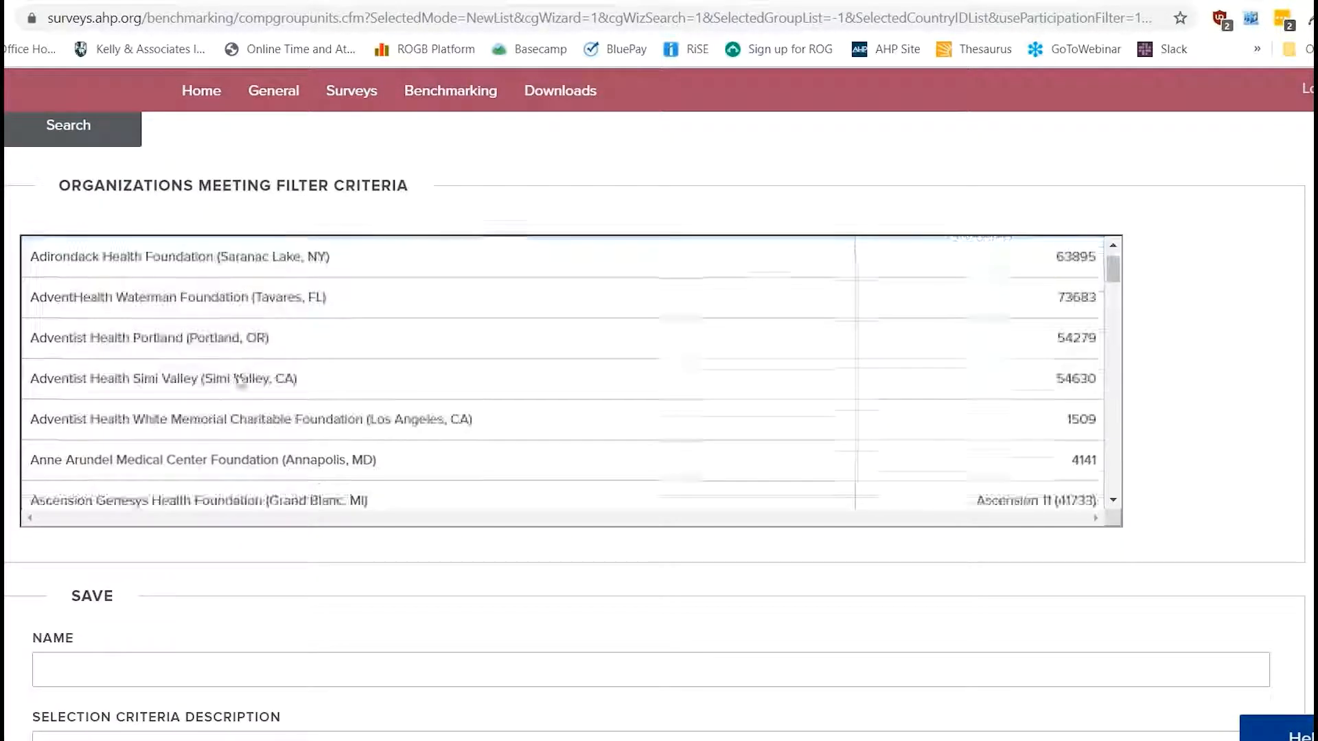
pyautogui.scroll(1, 241, 380)
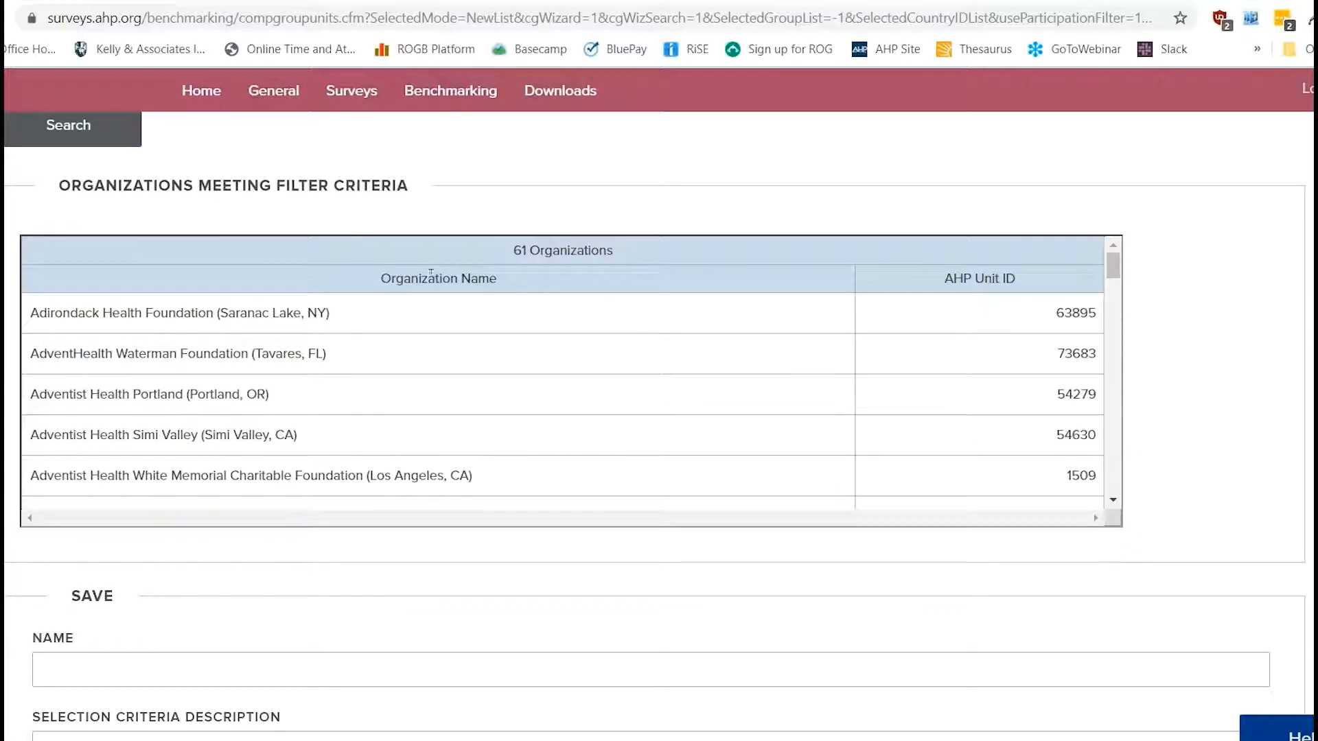
pyautogui.scroll(-8, 220, 336)
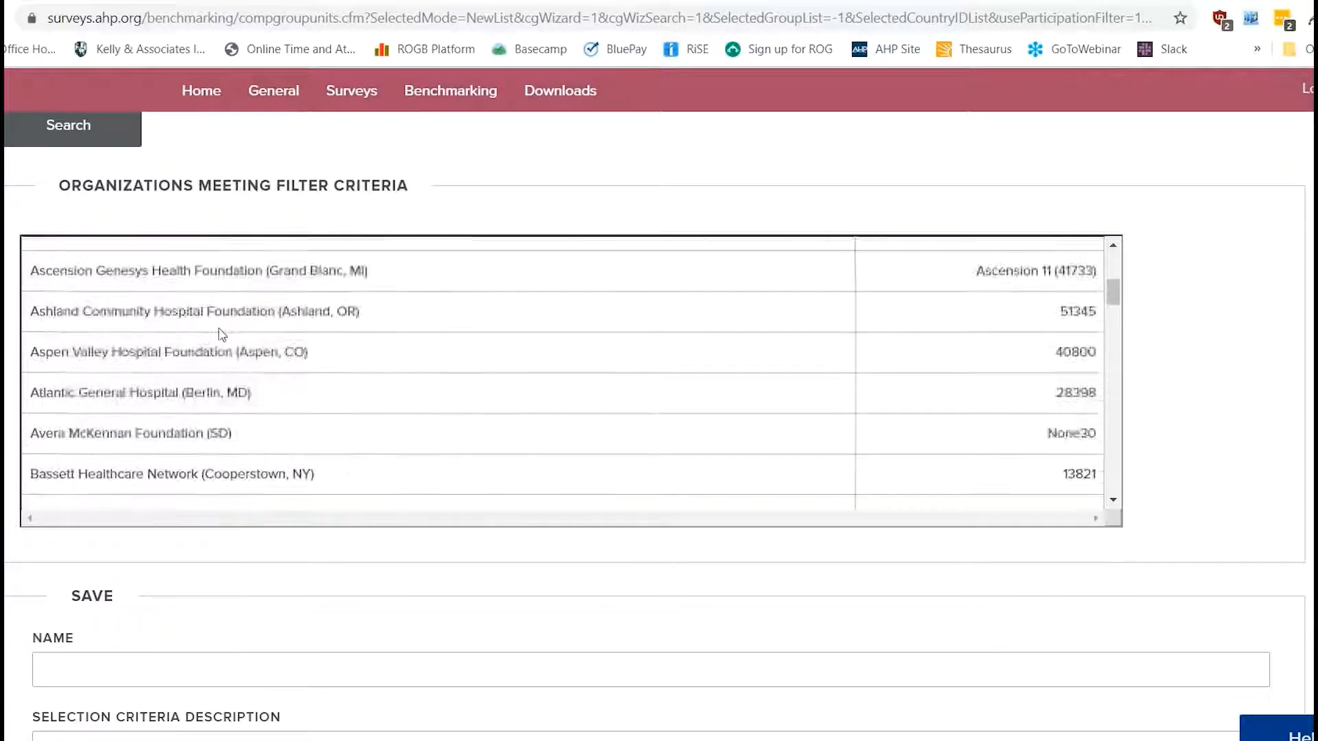
pyautogui.scroll(-15, 221, 336)
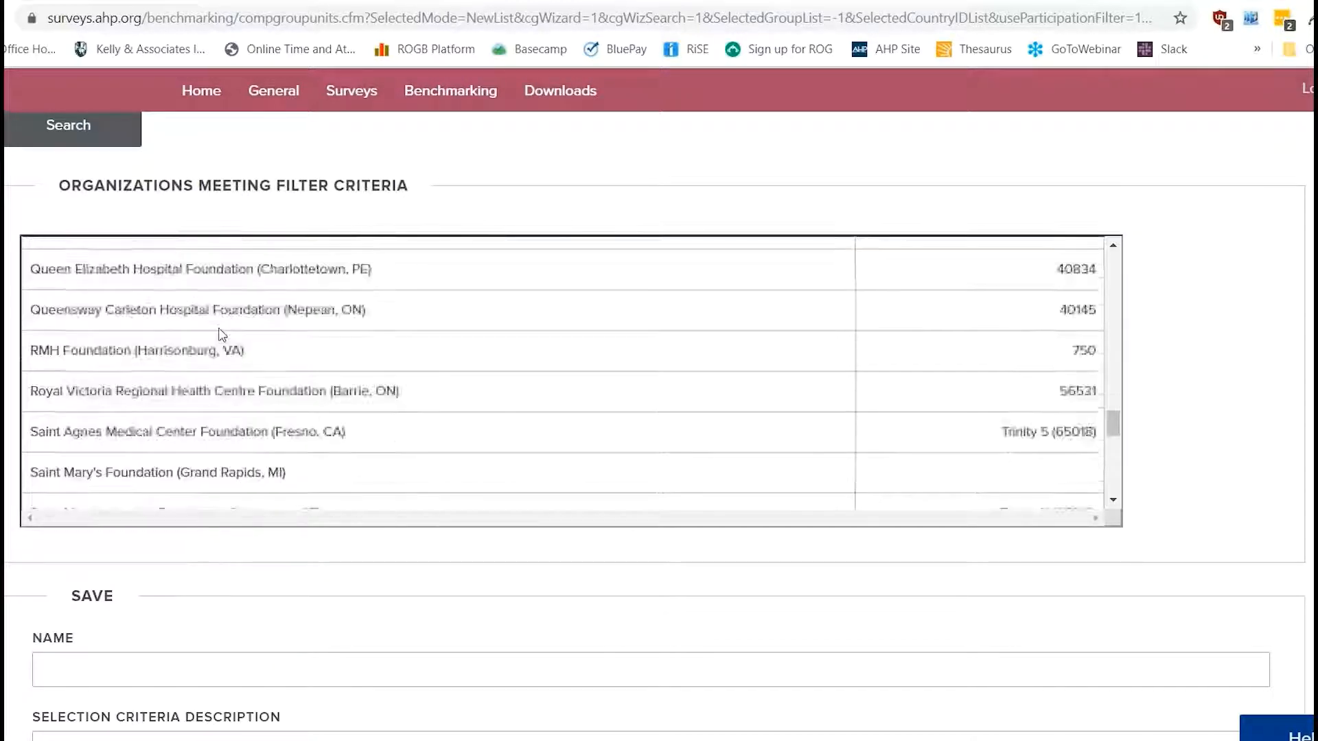
pyautogui.scroll(20, 221, 335)
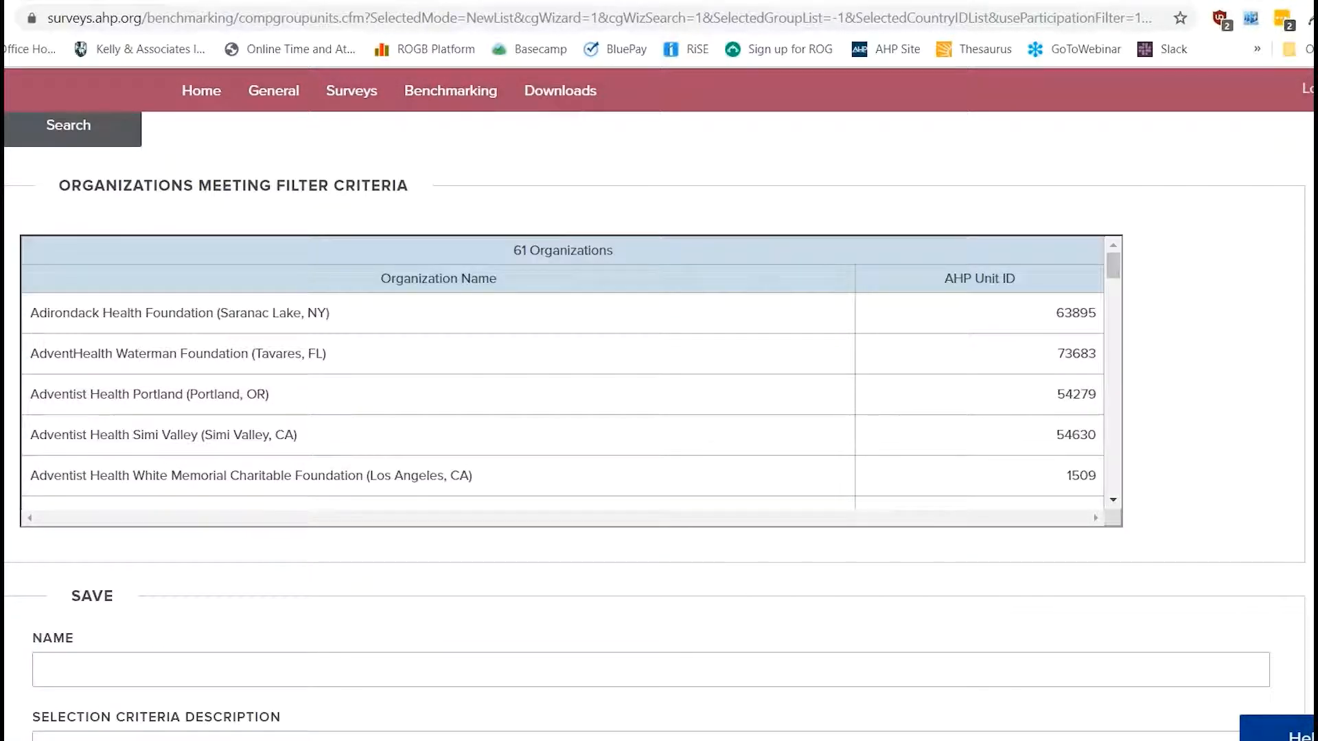
# Enter "Test Organizations_Community Hospitals with 2-15 Direct FTEs (n=61)" as the name of the filtered comparison group.
pyautogui.scroll(5, 659, 426)
pyautogui.scroll(3, 658, 425)
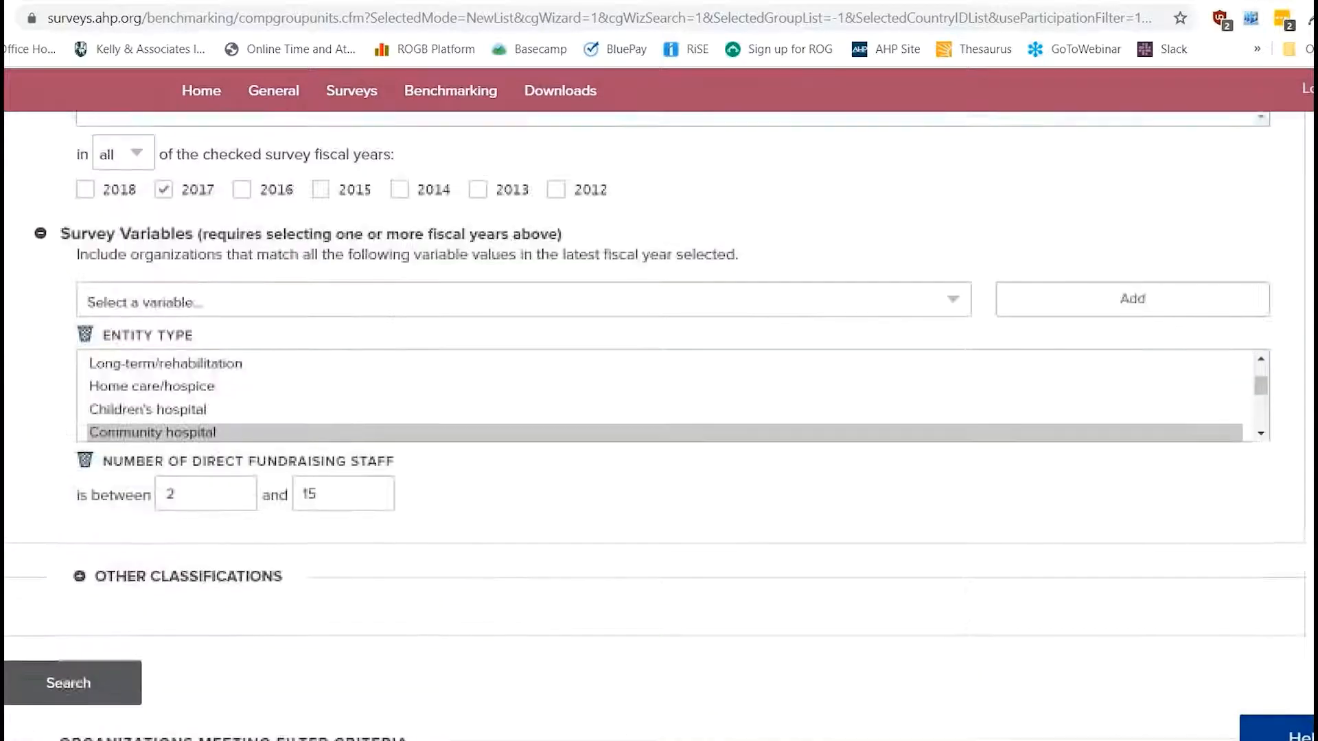
pyautogui.scroll(-10, 234, 549)
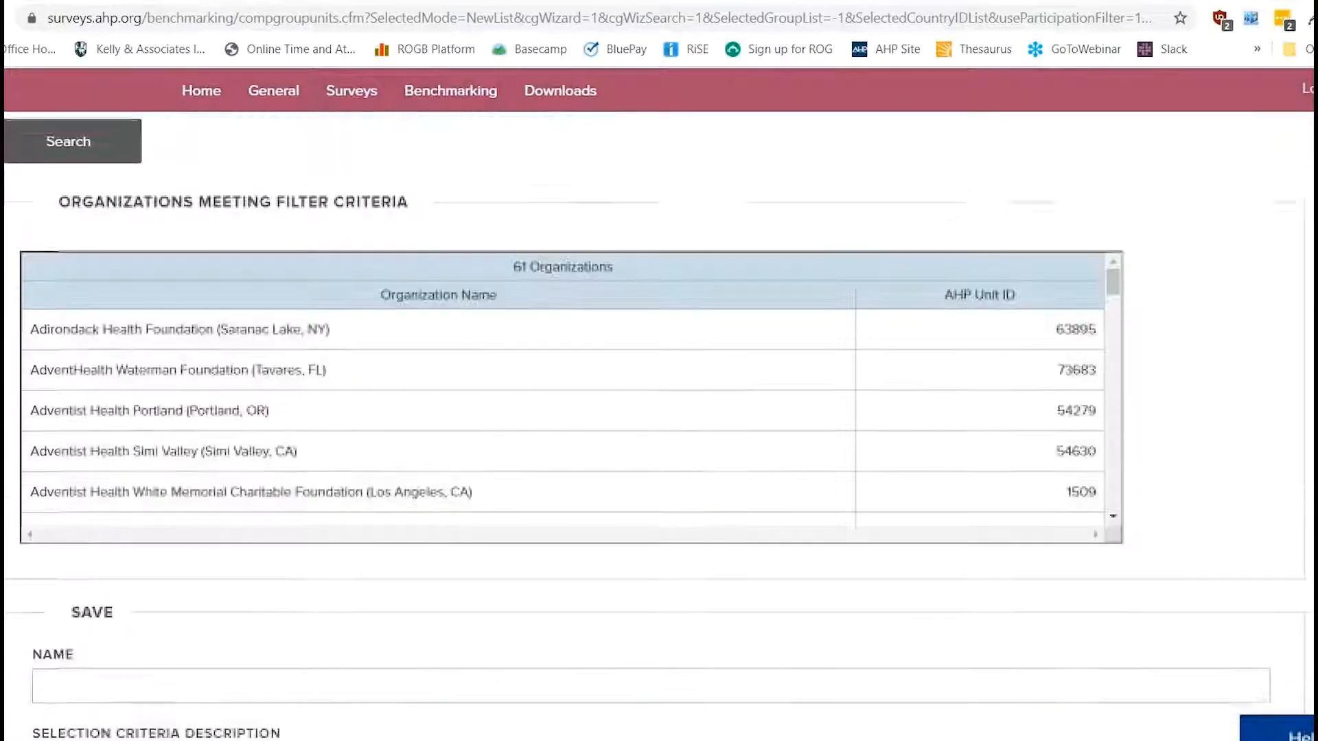
pyautogui.click(233, 559)
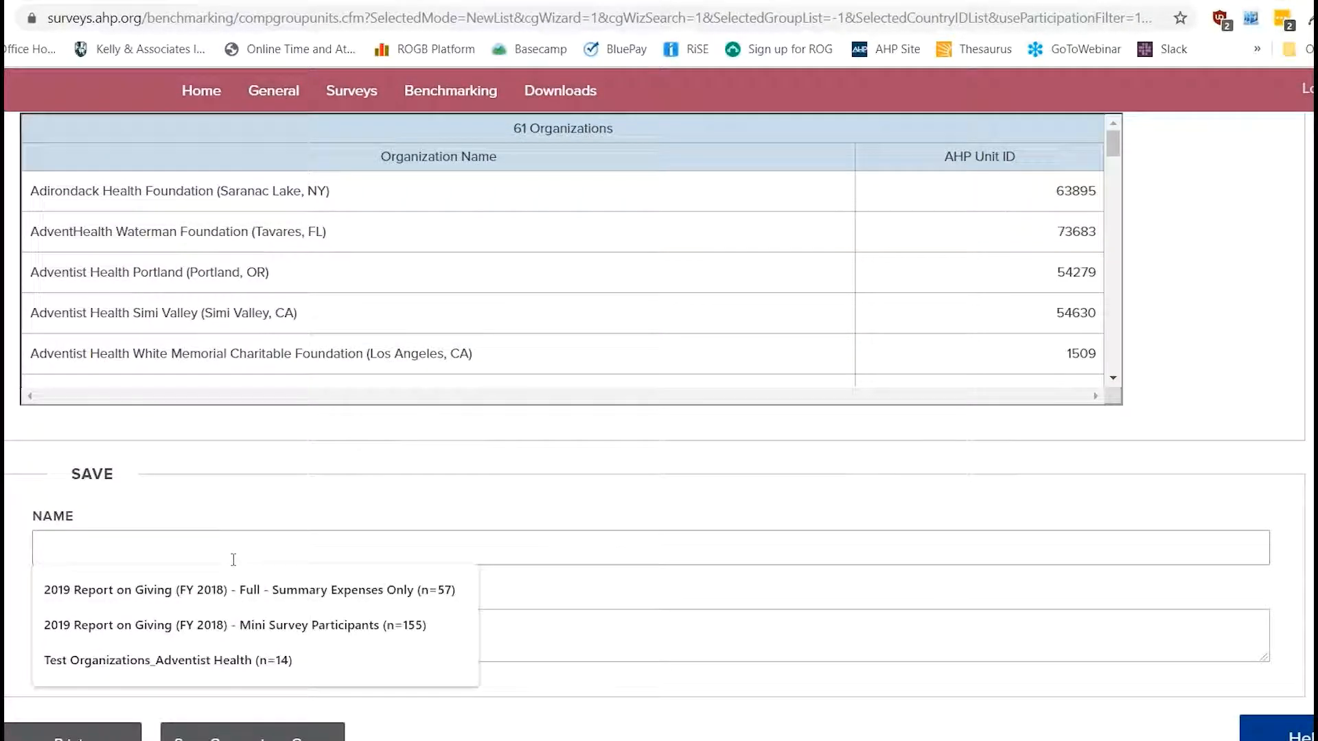
pyautogui.write('Test Organiz')
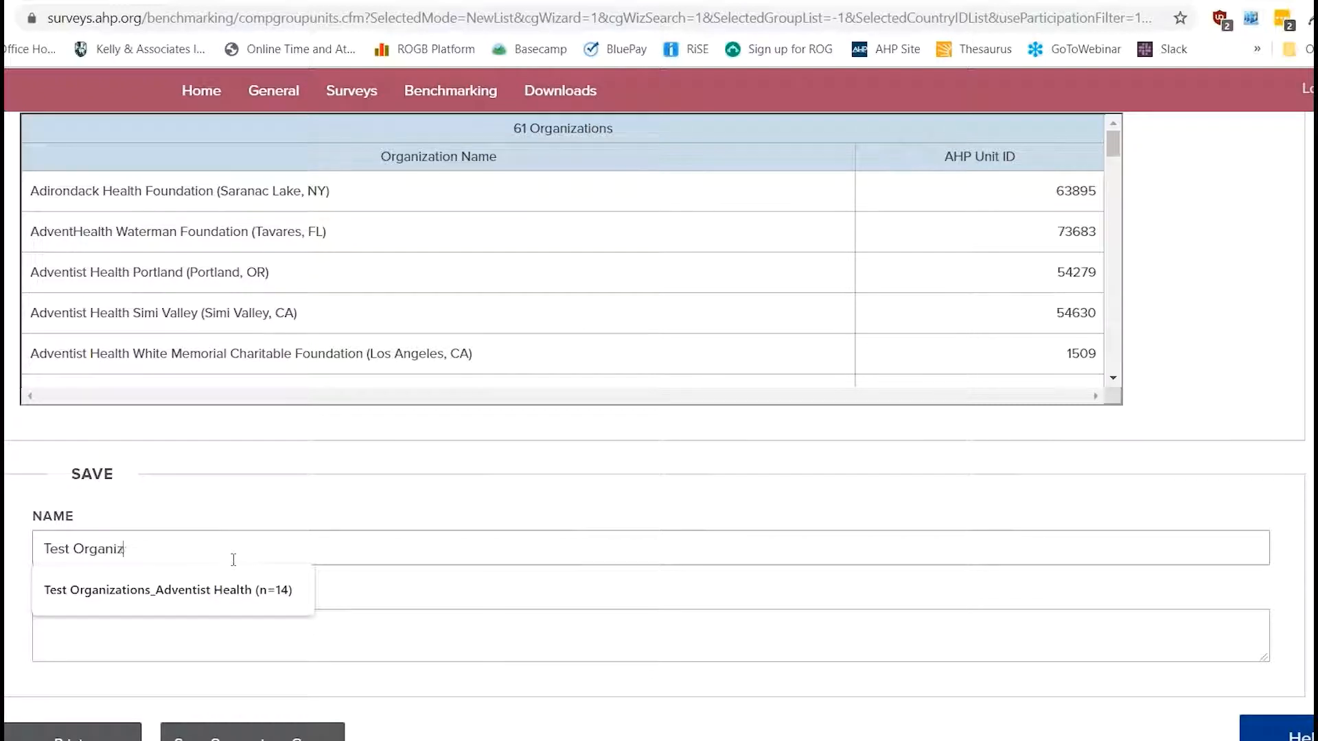
pyautogui.write('ations_Community')
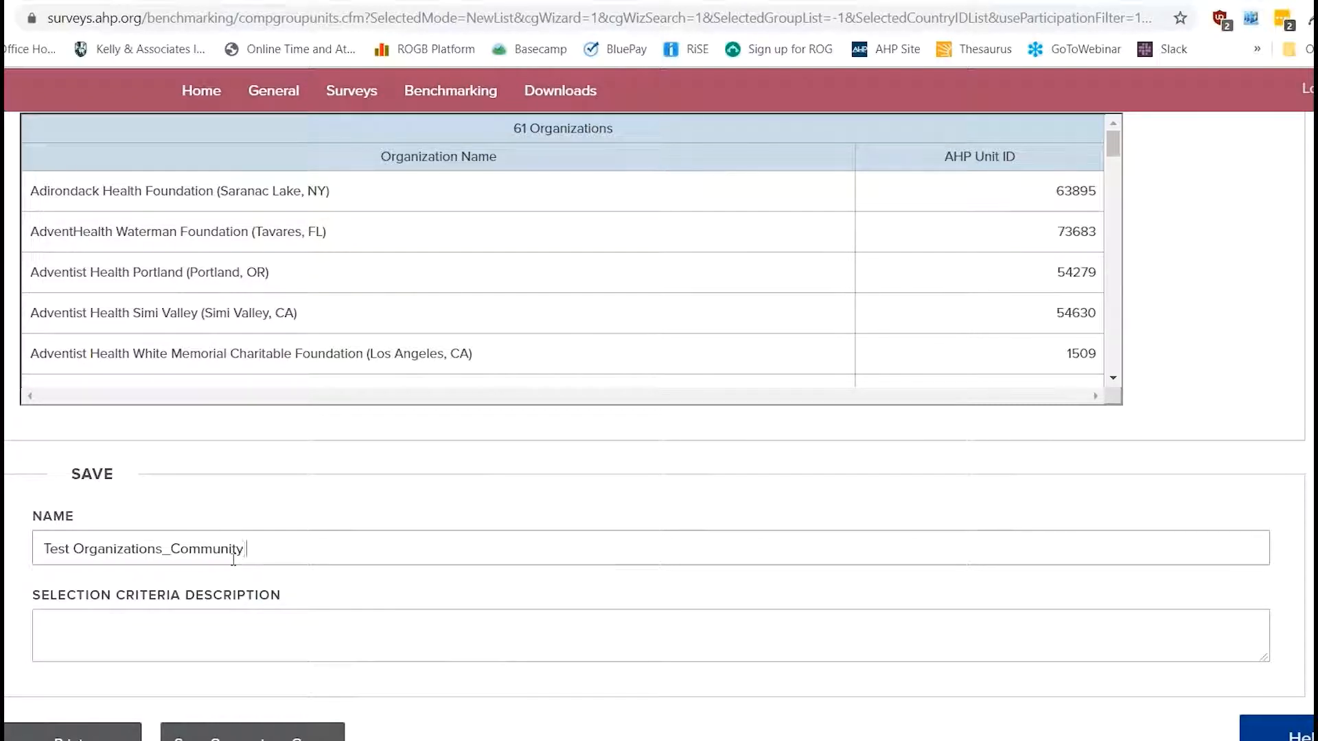
pyautogui.write(' Hospital')
pyautogui.write('s and')
pyautogui.press('BackSpace')
pyautogui.press('BackSpace')
pyautogui.press('BackSpace')
pyautogui.write('with')
pyautogui.press('BackSpace')
pyautogui.press('BackSpace')
pyautogui.press('BackSpace')
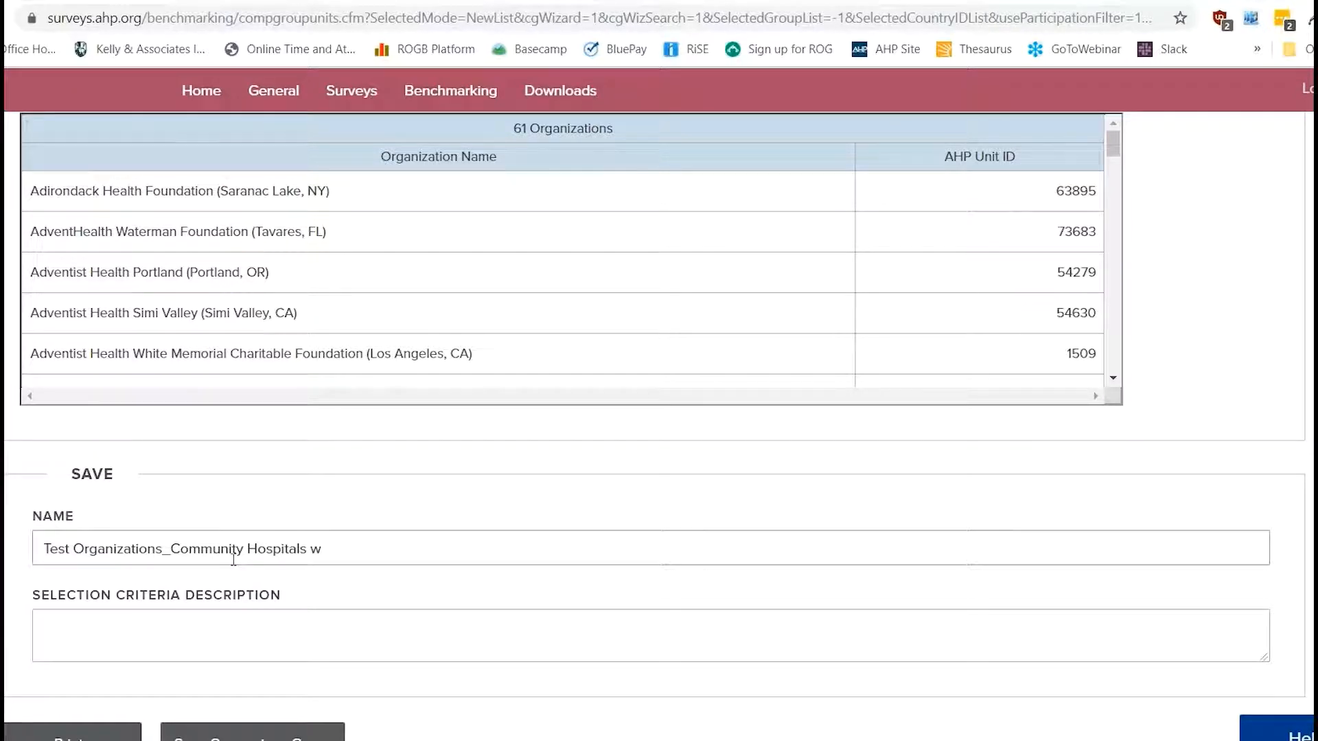
pyautogui.write('ith F2-15 Direct FTE')
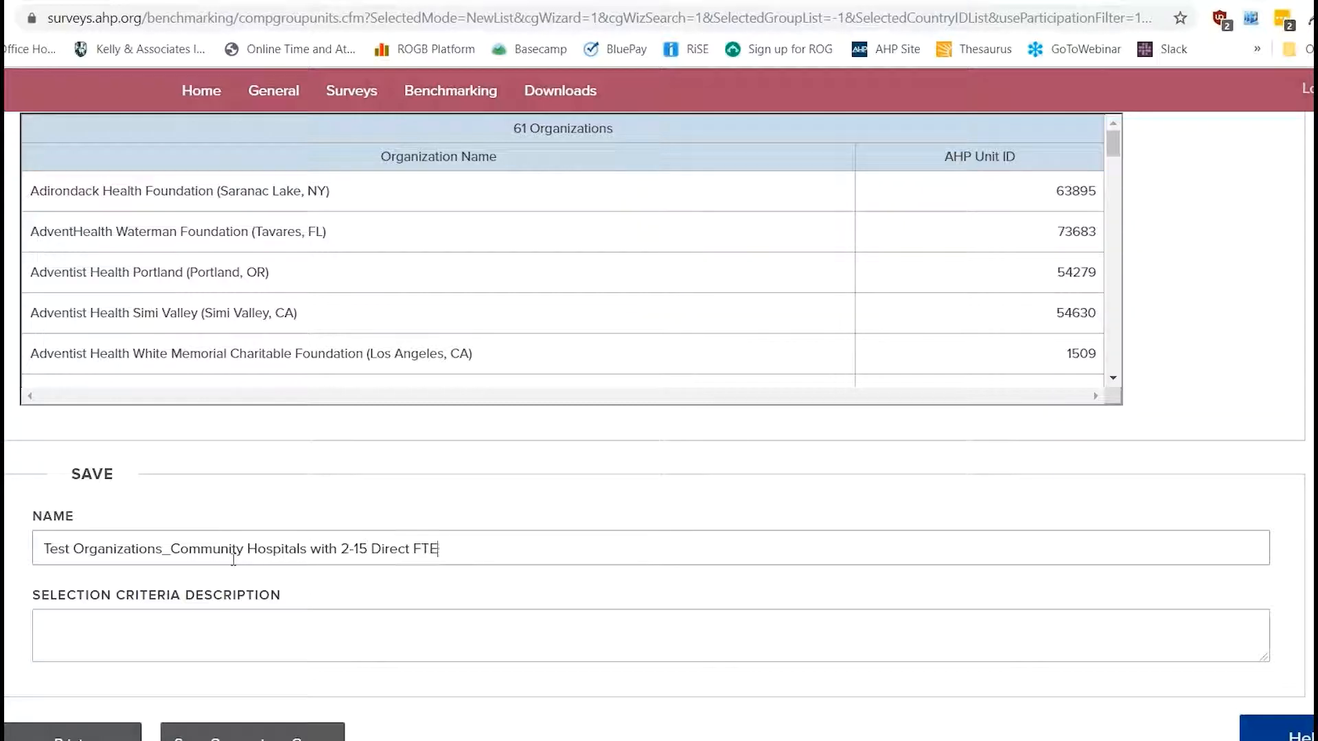
pyautogui.write('s (n=61')
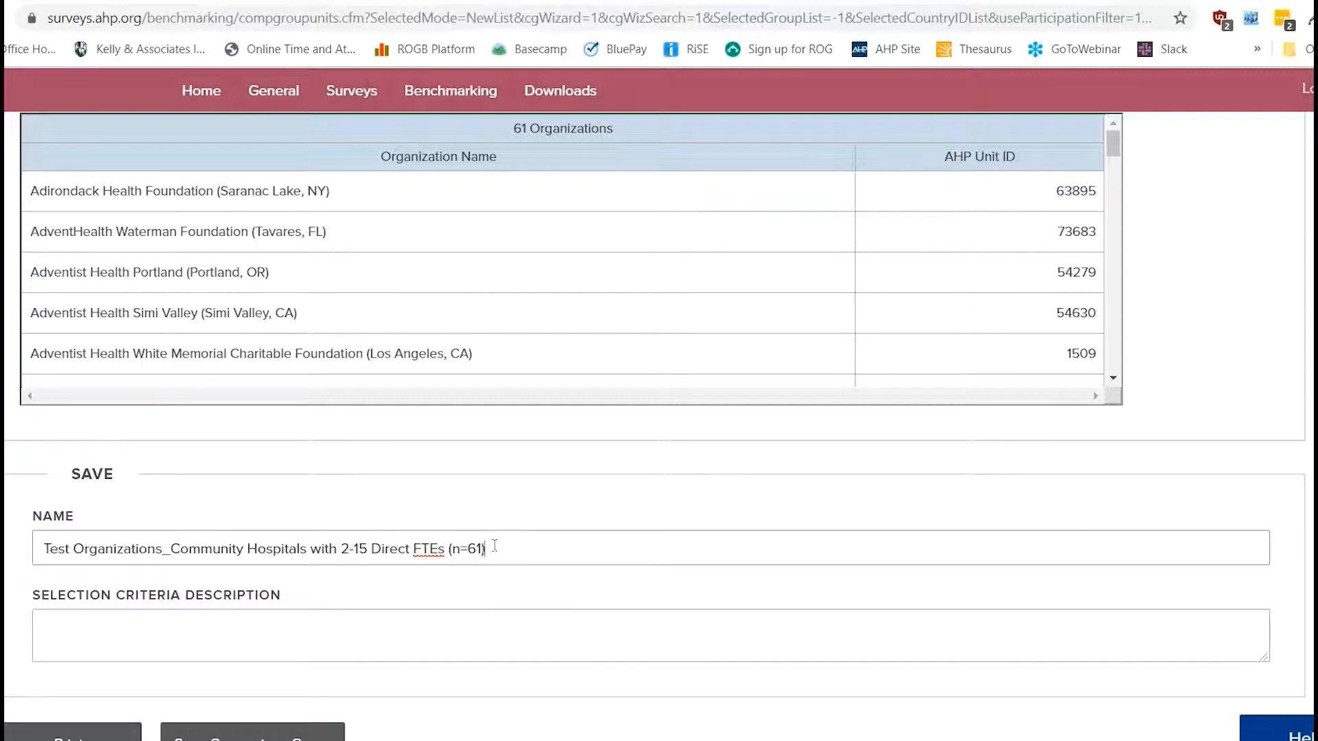
# Prefix the comparison group's name with "2018 Report on Giving (FY 2017)_".
pyautogui.hotkey('ctrl', 'a')
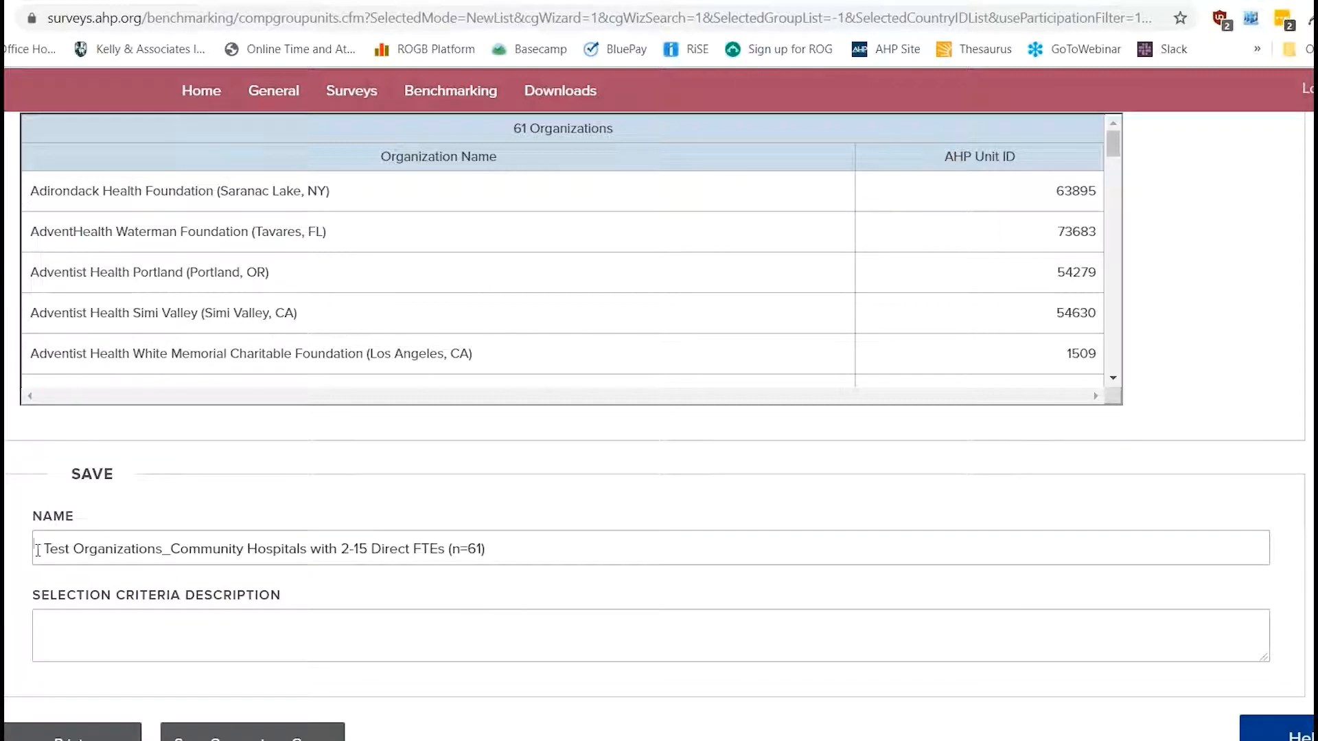
pyautogui.click(43, 550)
pyautogui.write('2018 Report')
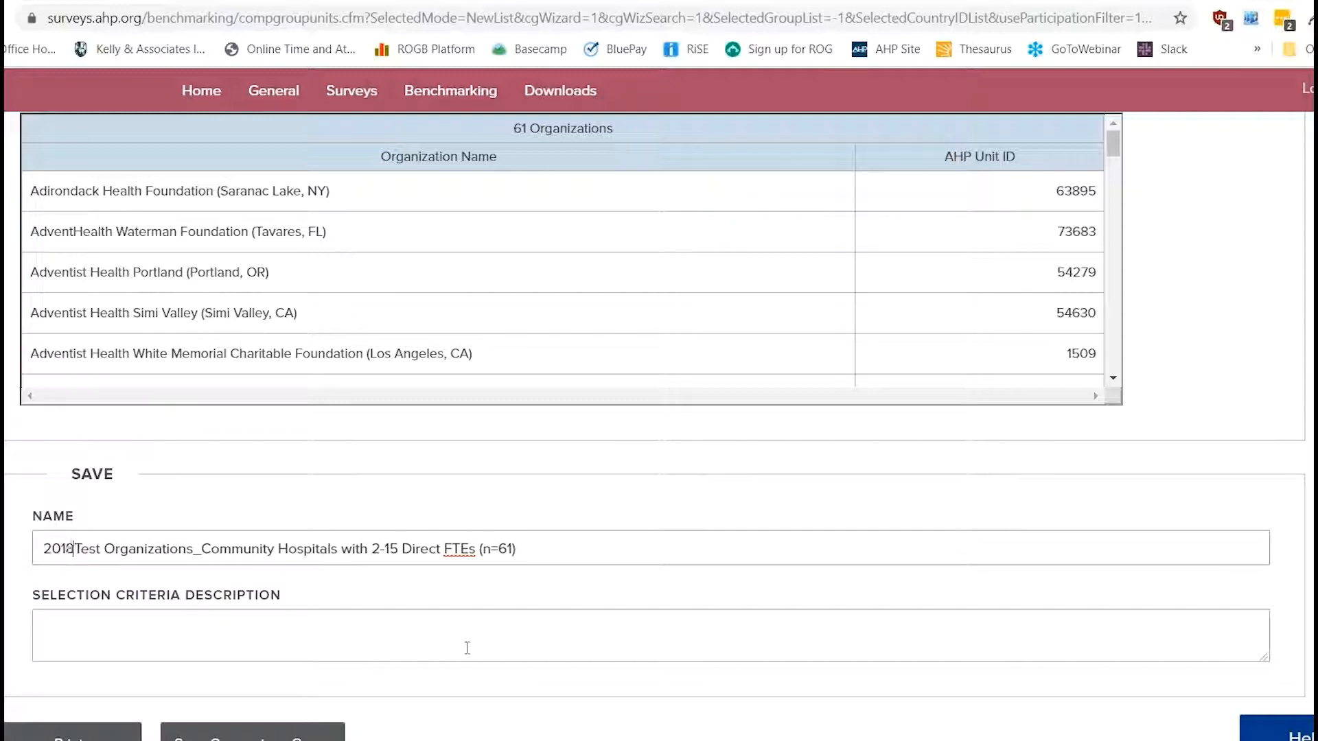
pyautogui.write(' on Giving (')
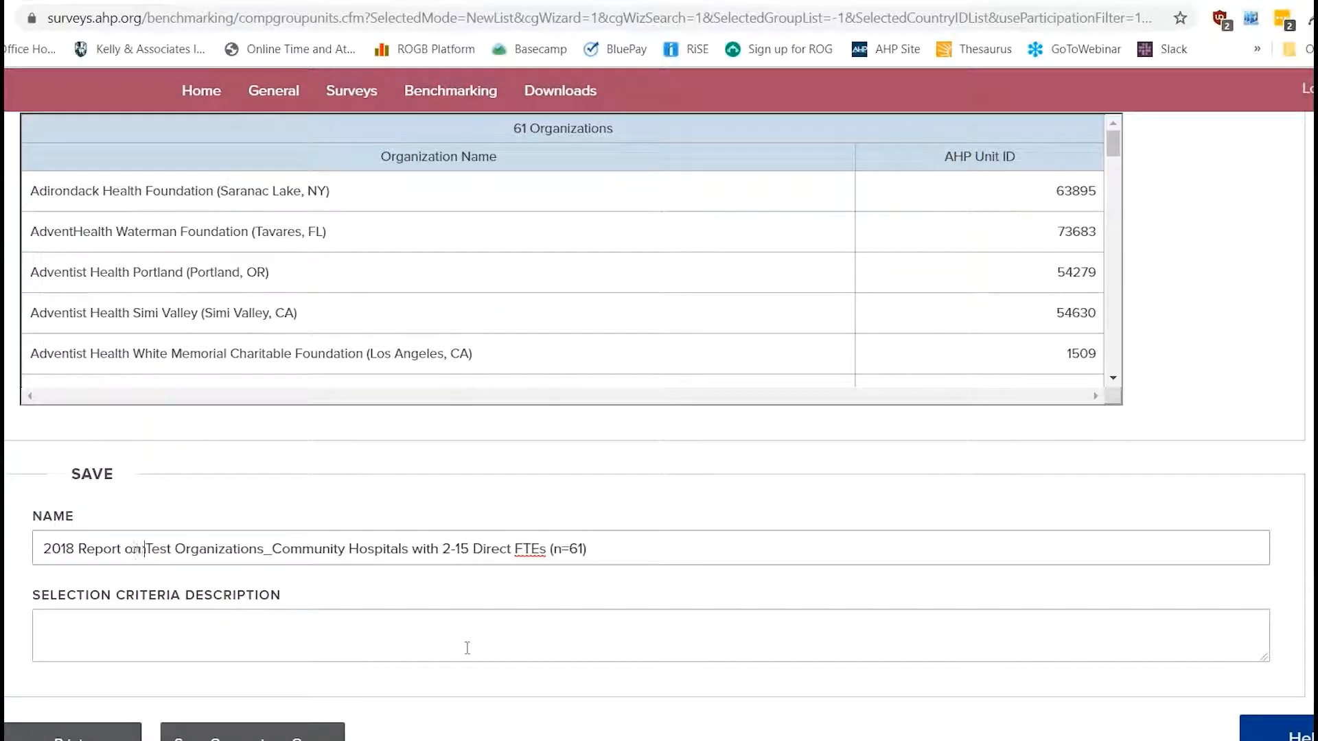
pyautogui.write('FY 2017)_')
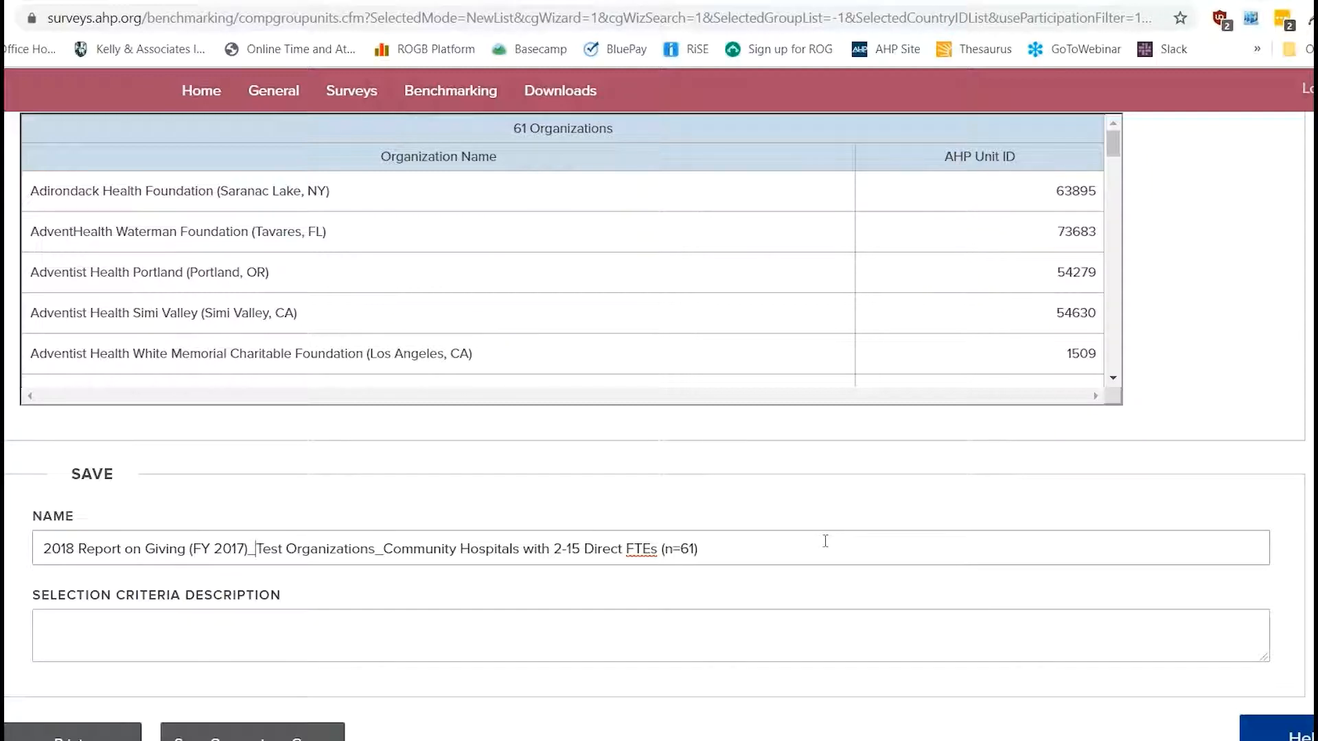
# Describe the selection criteria as "Created for demo purposes.", save the comparison group, and check its entry among the personal groups.
pyautogui.click(868, 632)
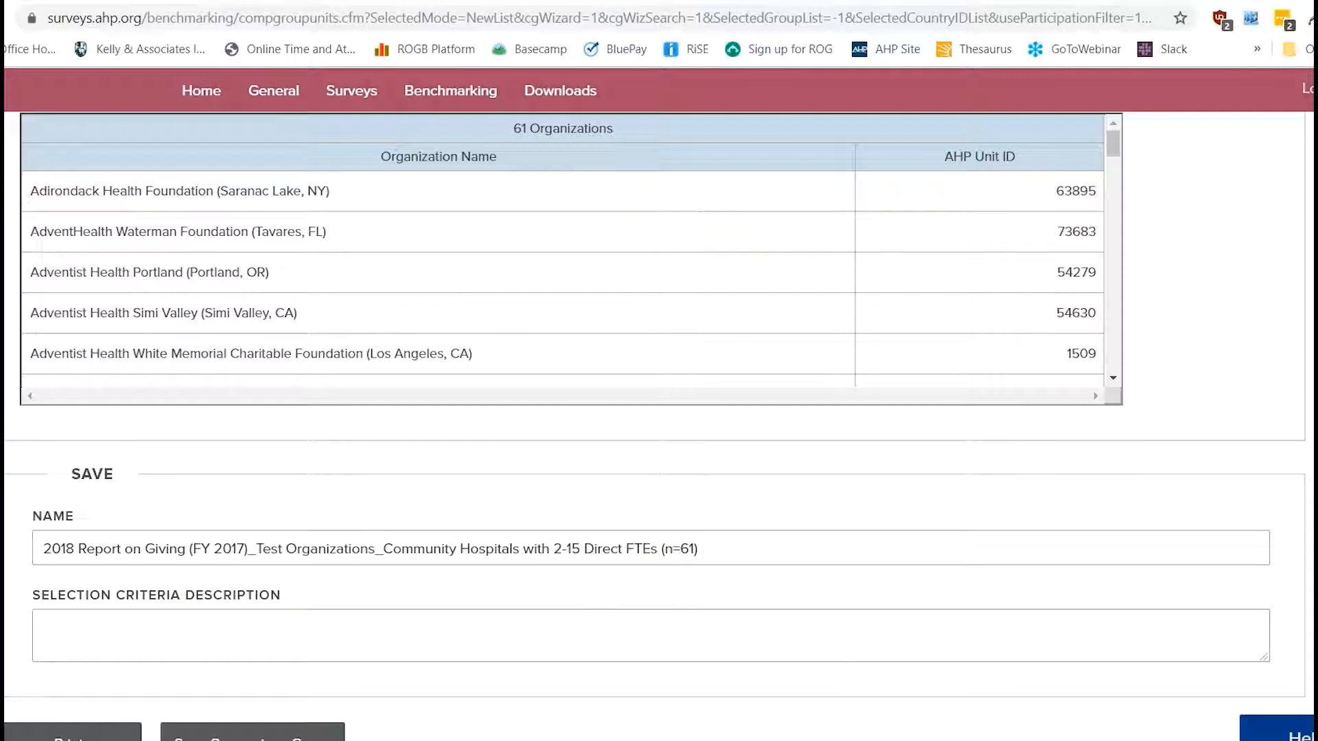
pyautogui.scroll(-2, 868, 632)
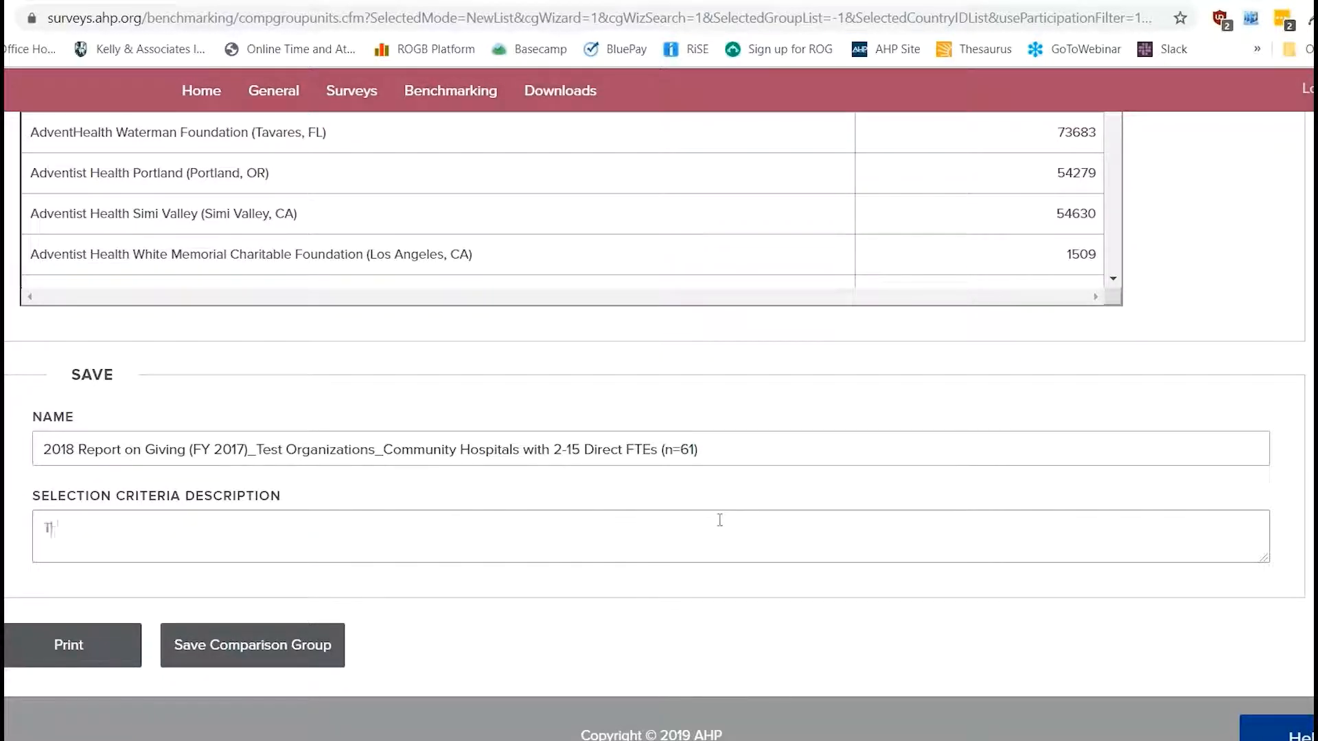
pyautogui.write('Created for demo ')
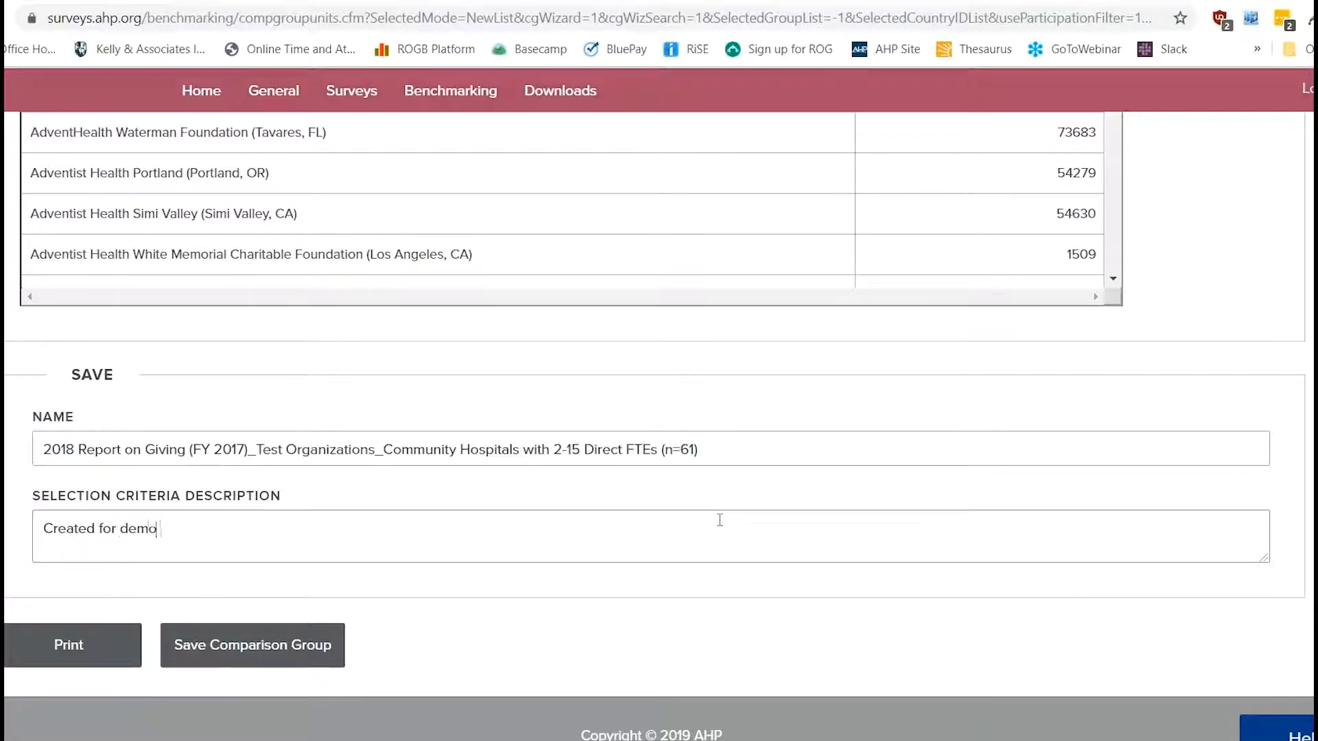
pyautogui.write('purposed')
pyautogui.press('BackSpace')
pyautogui.write('s.')
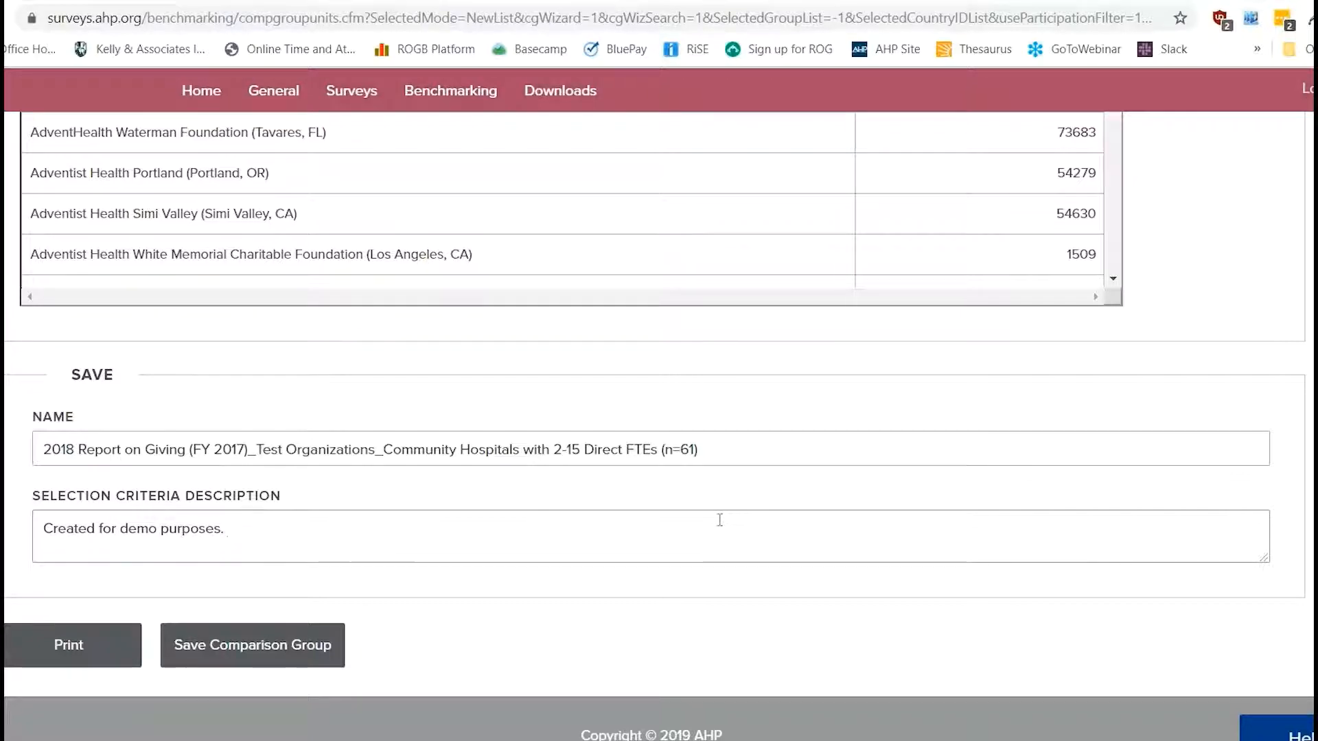
pyautogui.click(268, 638)
pyautogui.scroll(-10, 205, 570)
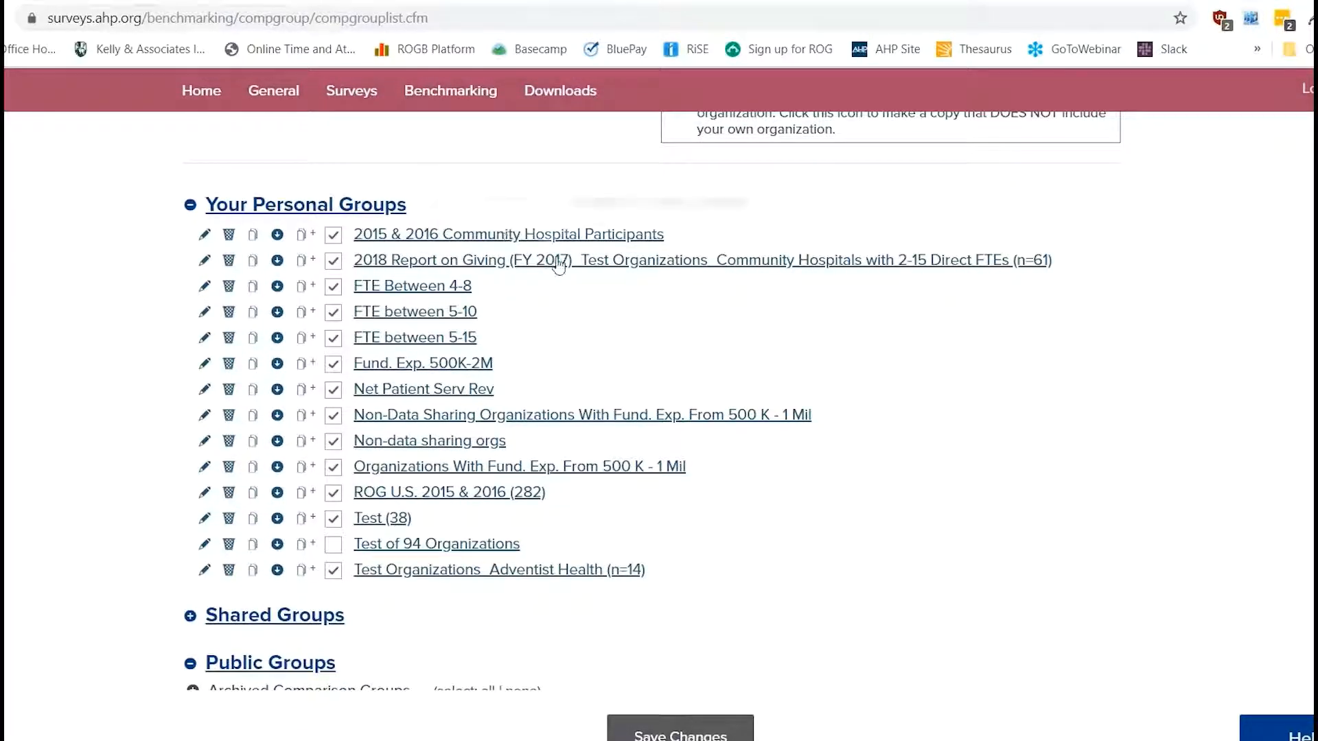
pyautogui.moveTo(674, 267)
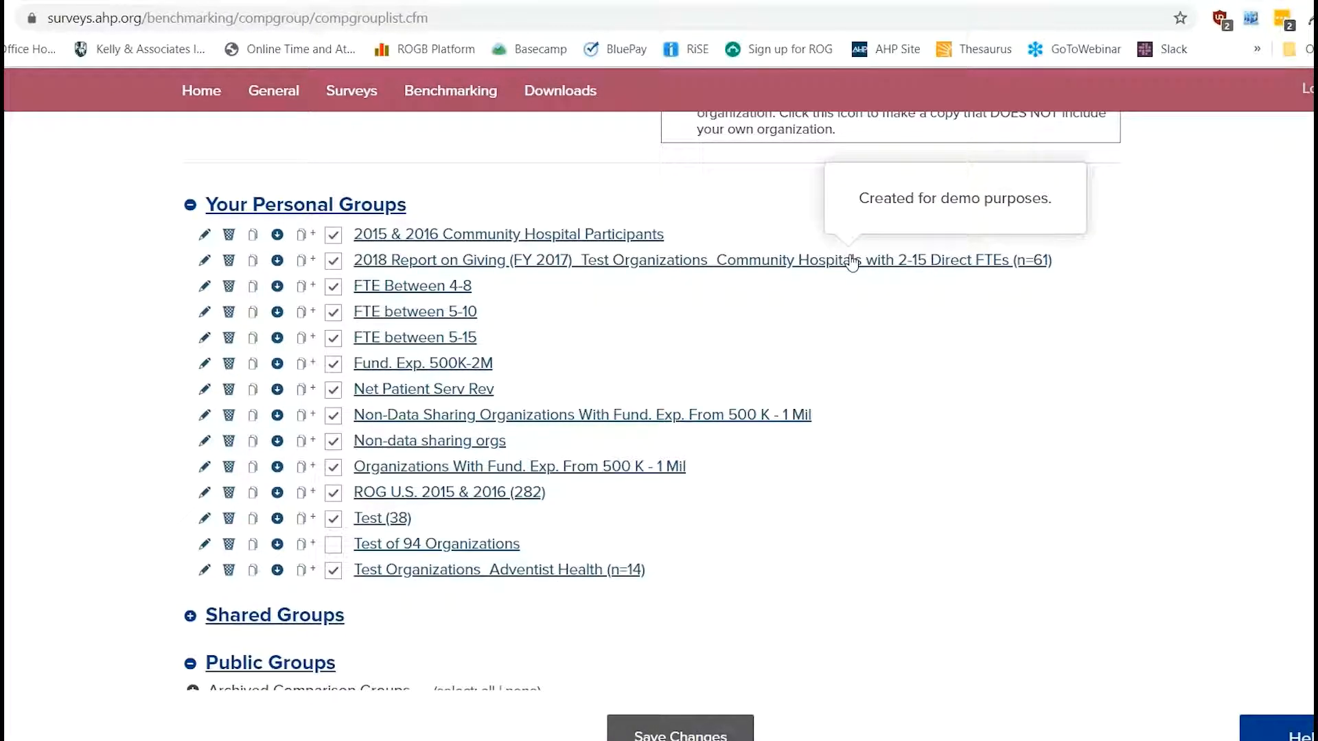
# Start combining groups and add the personal groups FTE Between 4-8, FTE between 5-10 and FTE between 5-15.
pyautogui.scroll(7, 977, 442)
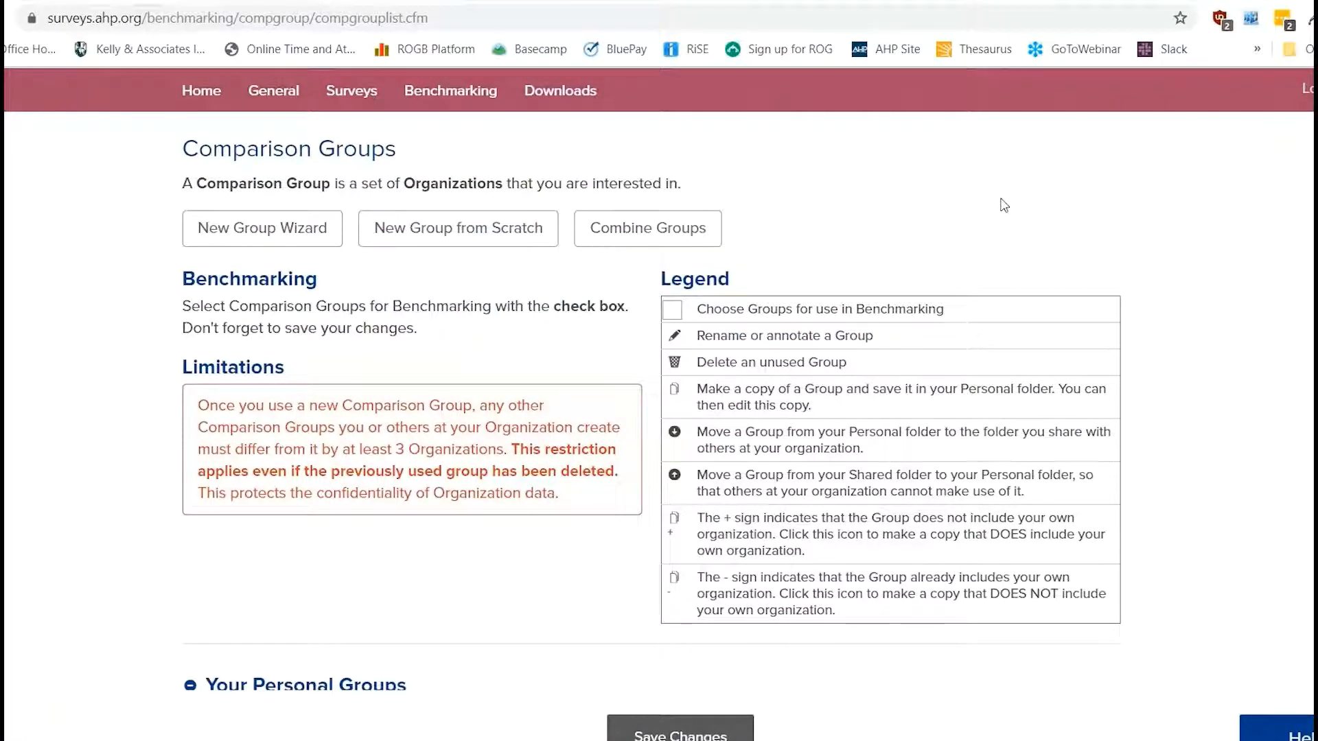
pyautogui.click(705, 232)
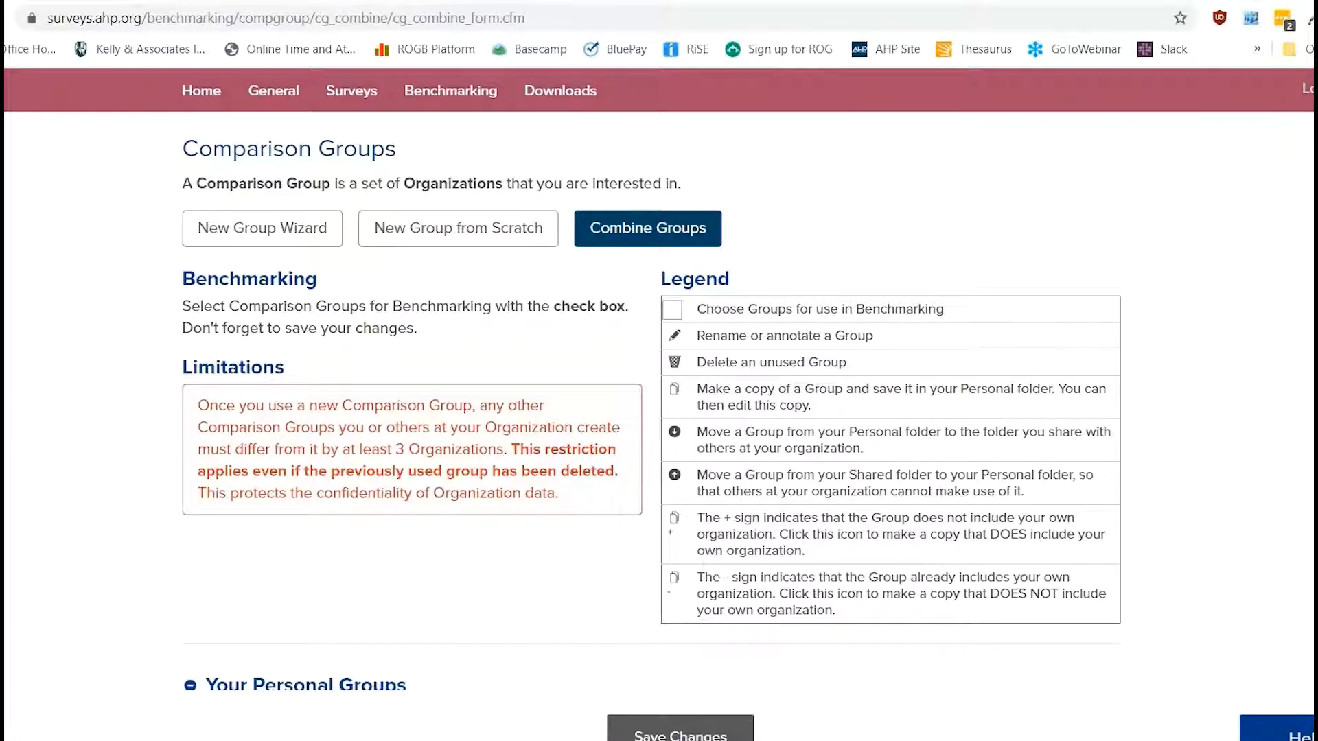
pyautogui.scroll(-3, 962, 388)
pyautogui.scroll(-1, 648, 412)
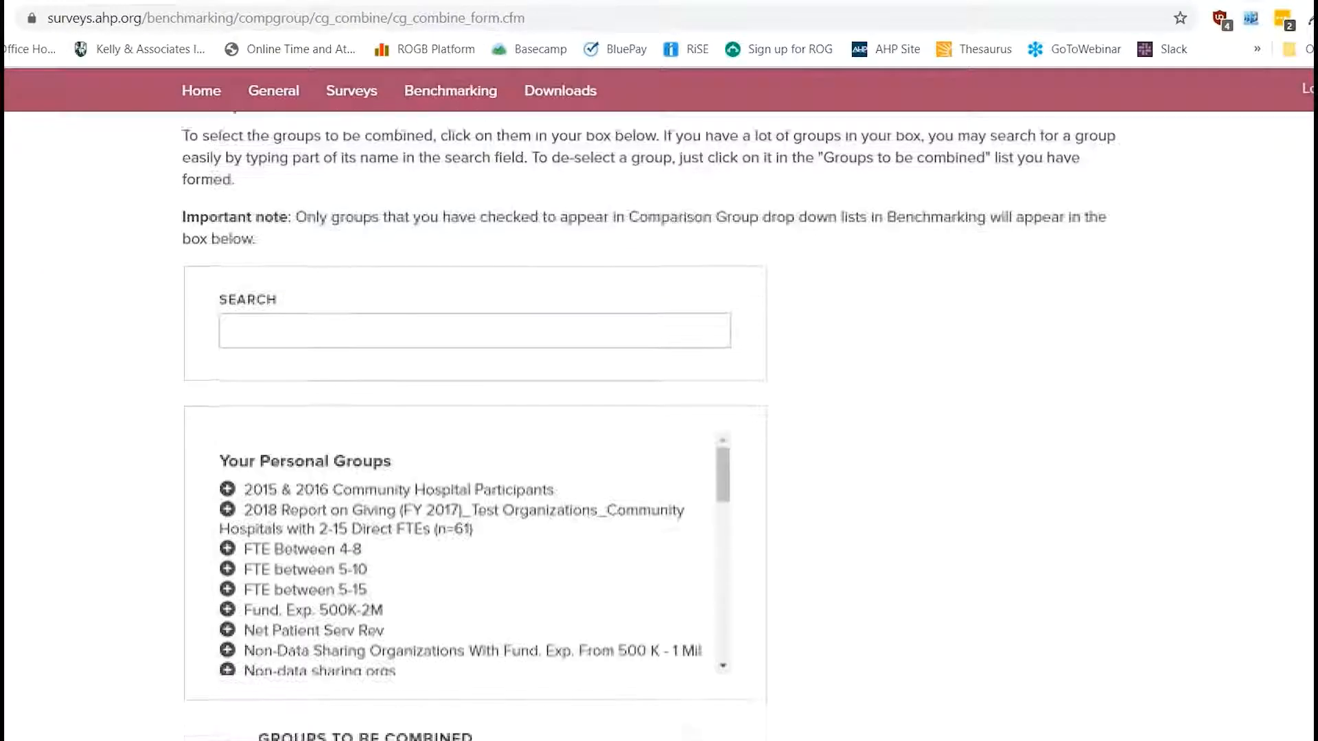
pyautogui.scroll(-3, 648, 411)
pyautogui.scroll(-6, 648, 412)
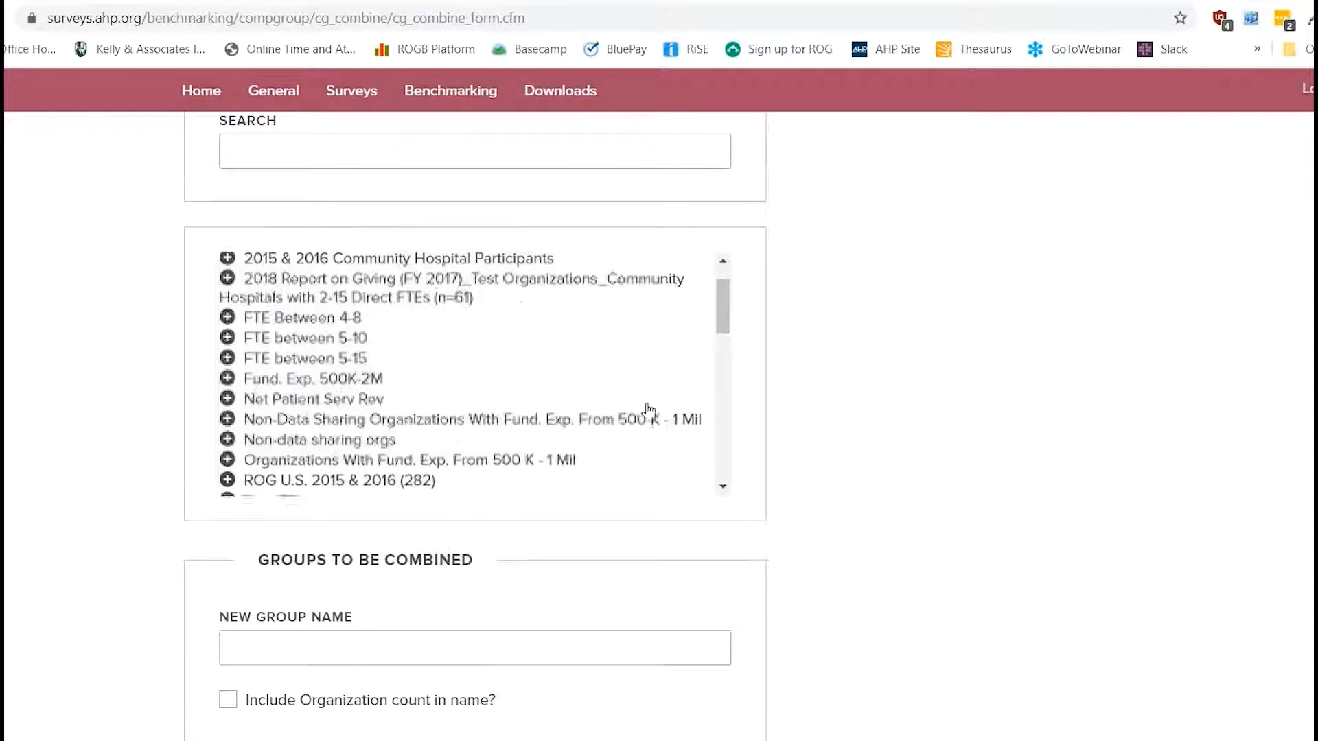
pyautogui.scroll(-6, 648, 412)
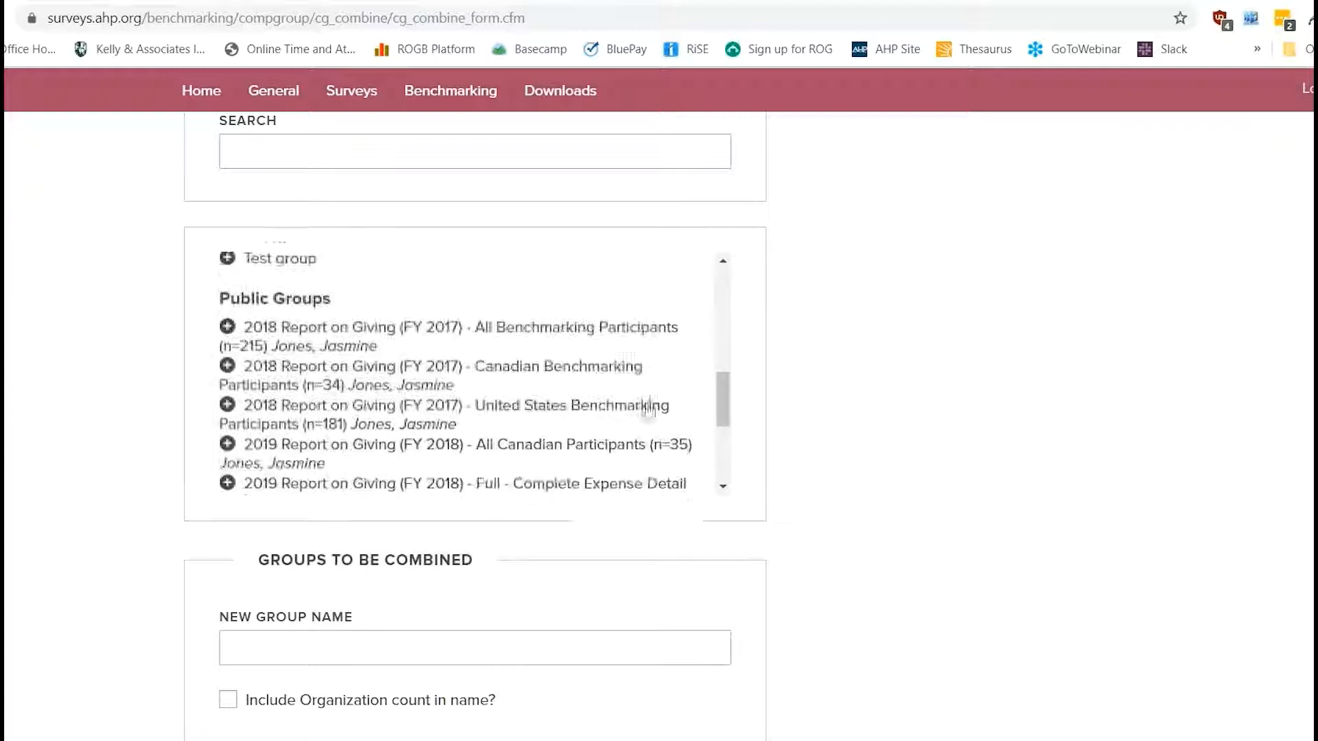
pyautogui.scroll(10, 648, 412)
pyautogui.scroll(2, 648, 412)
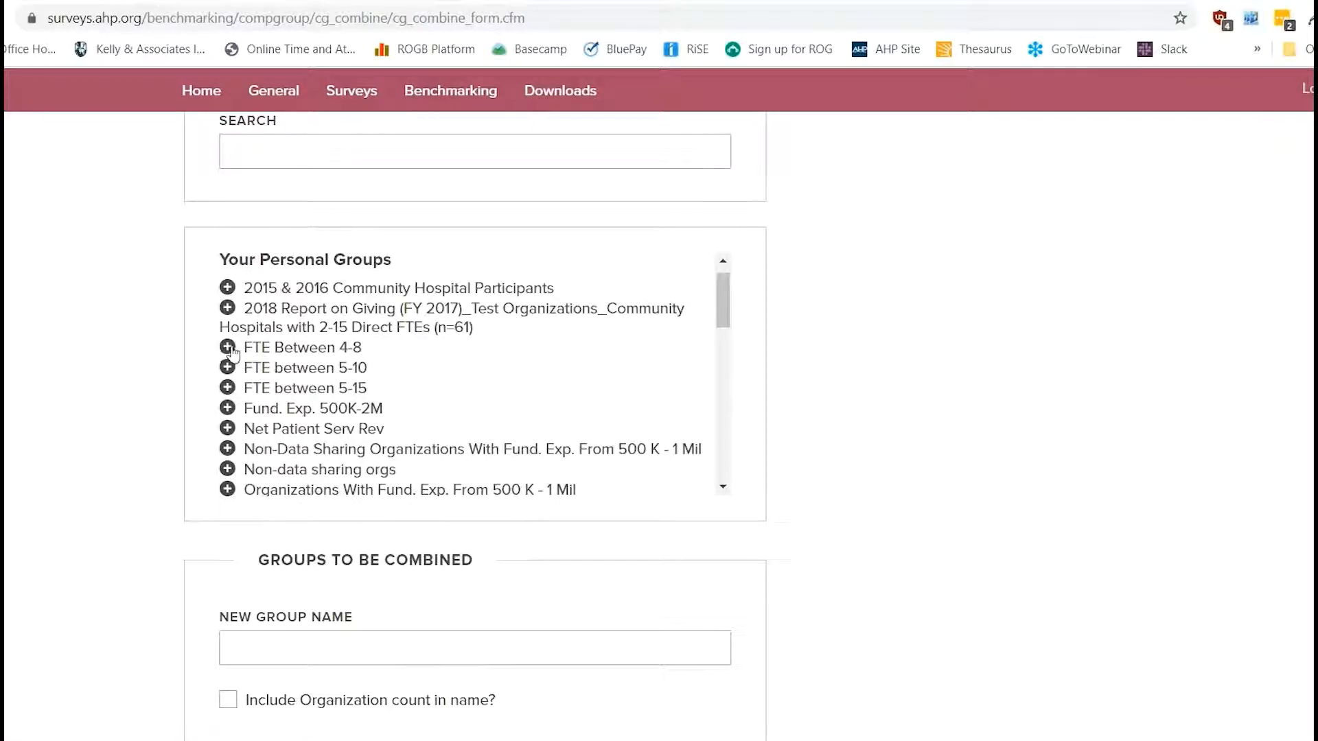
pyautogui.click(227, 347)
pyautogui.click(228, 368)
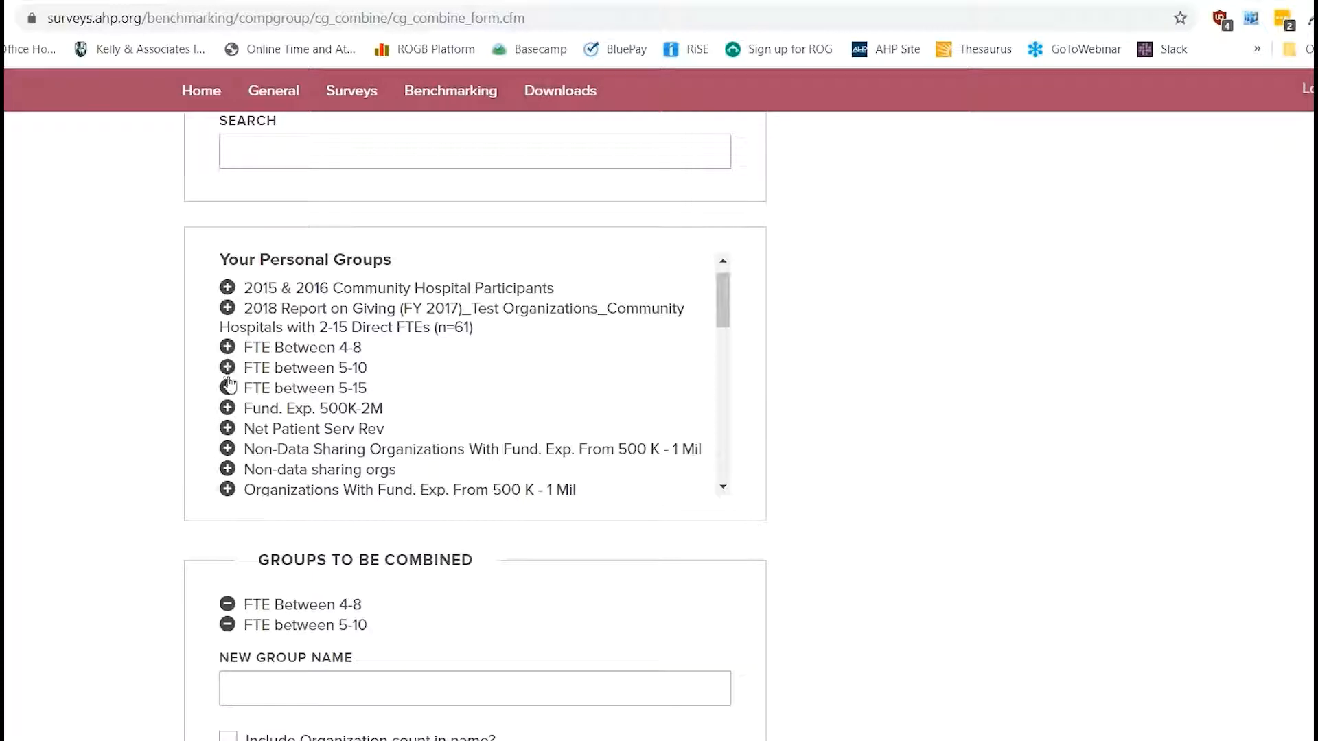
pyautogui.click(227, 388)
# Create the combined group under the name "FTEs Between 4-15", with the organization count included in the name.
pyautogui.scroll(-3, 189, 417)
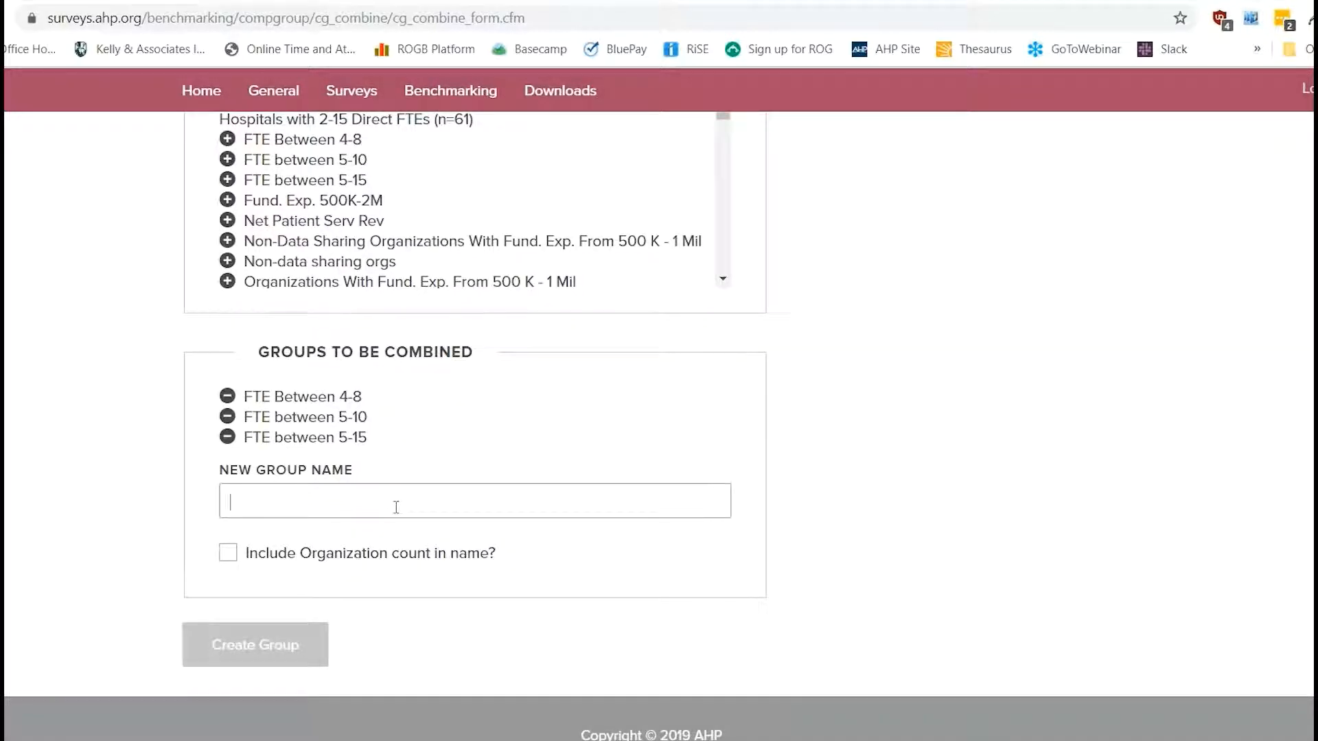
pyautogui.write('FTE s')
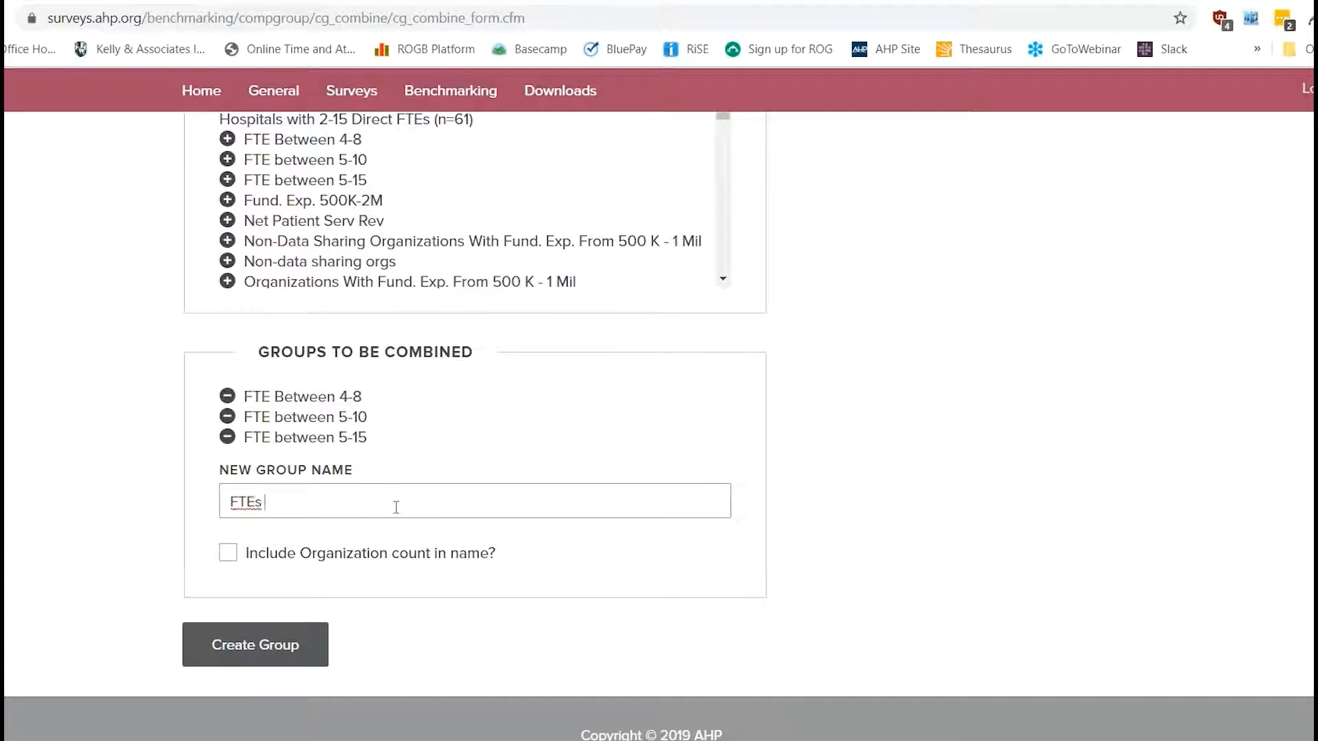
pyautogui.write(' Between 4-15')
pyautogui.click(266, 653)
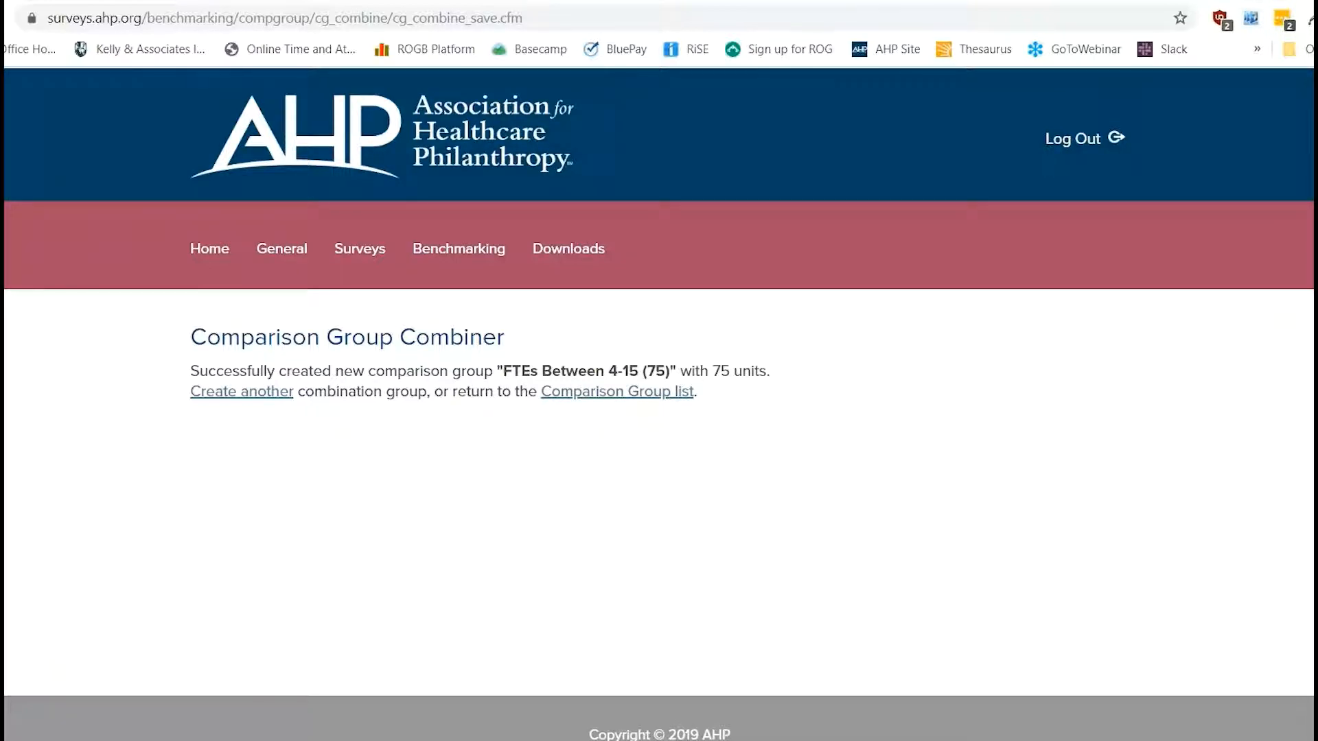
# In the Comparison Group list, rename the combined group "FTEs Between 4-15 (n=75)" and save it with the description "Created for demo purposes.".
pyautogui.click(646, 398)
pyautogui.scroll(-10, 647, 399)
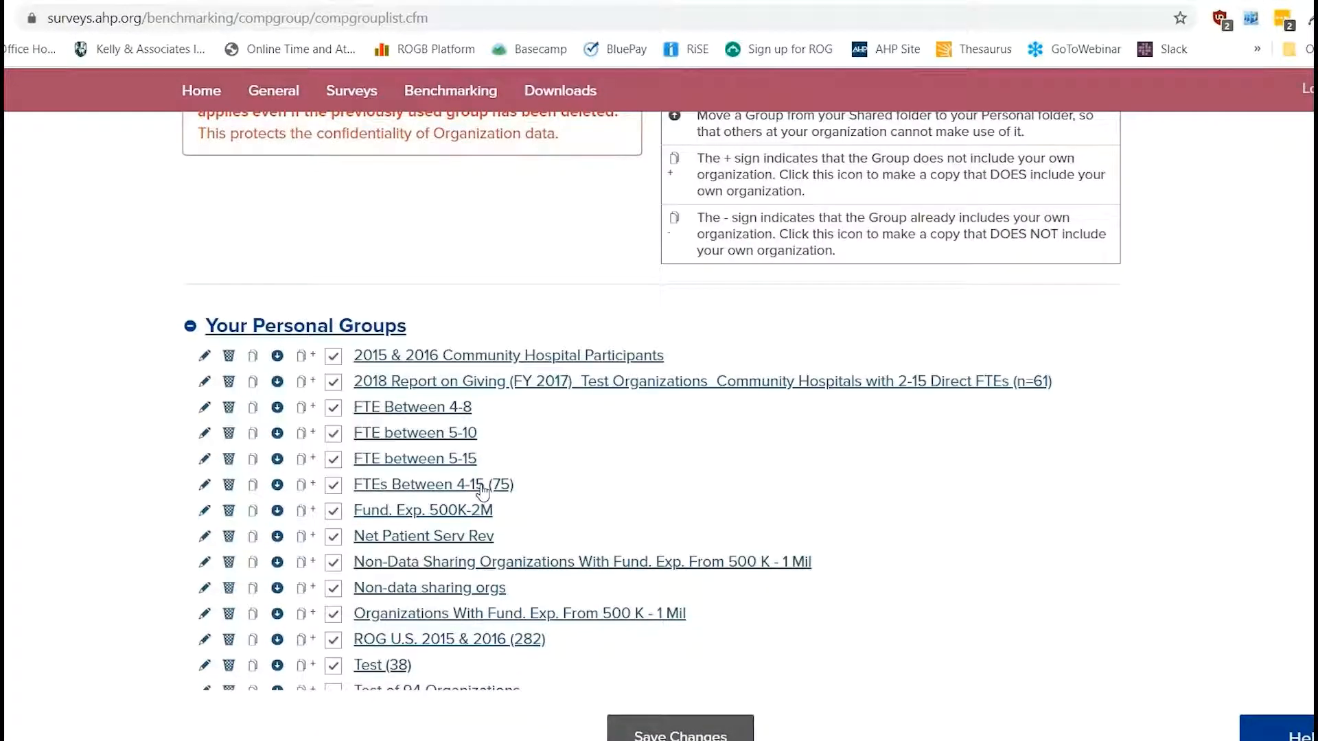
pyautogui.click(205, 486)
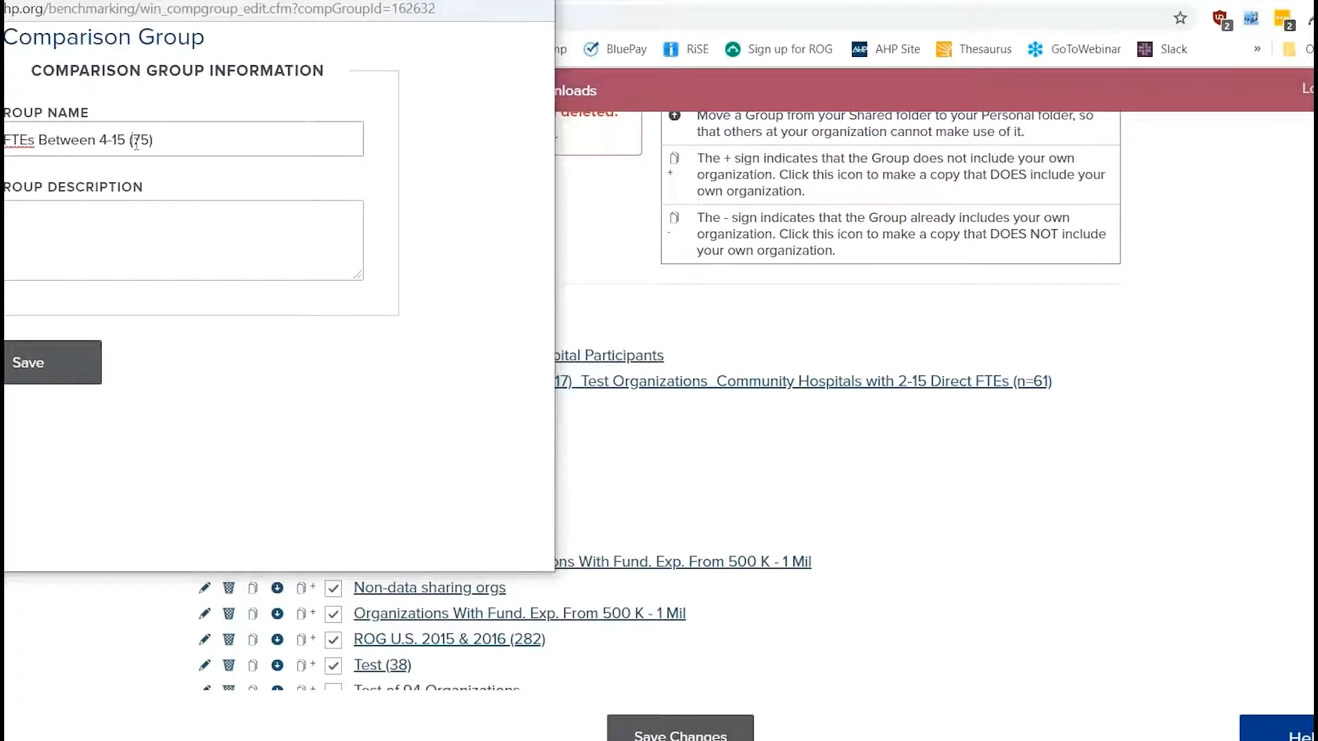
pyautogui.write('n=')
pyautogui.click(70, 263)
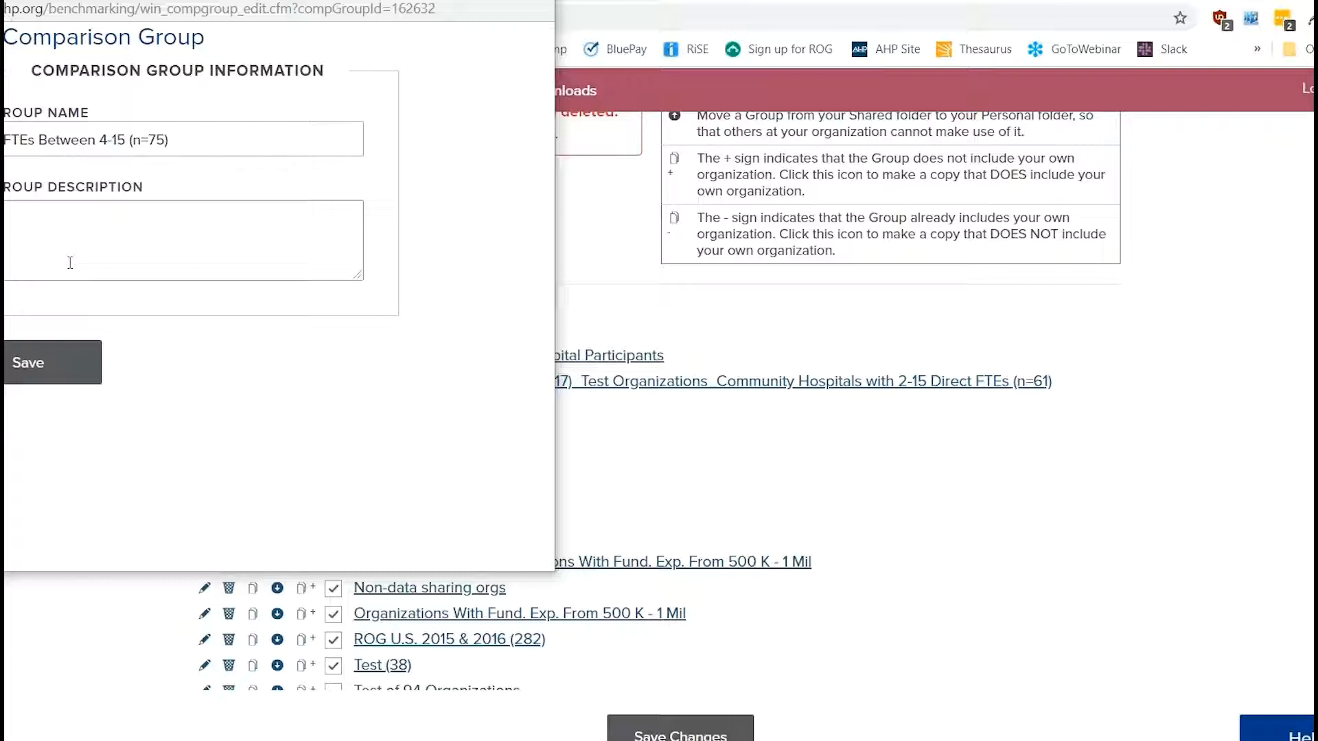
pyautogui.write('Created for dem')
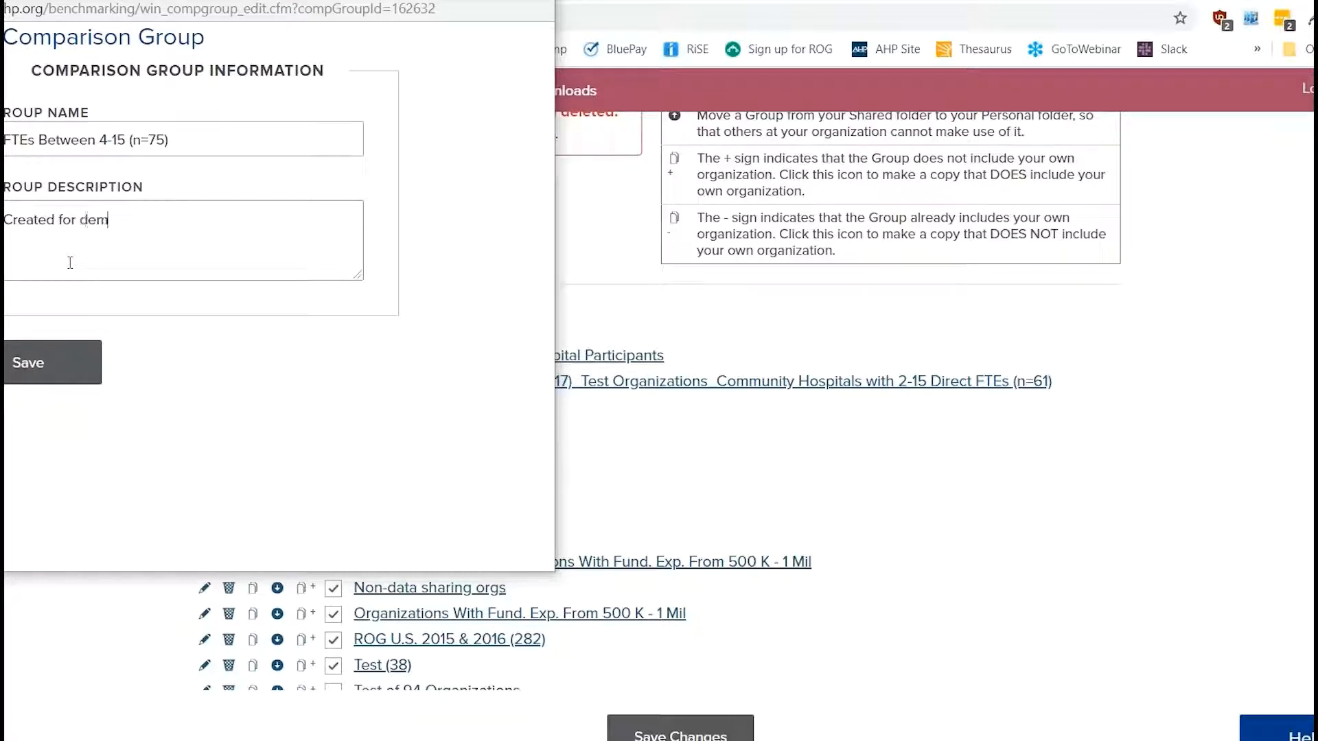
pyautogui.write('o purposes.')
pyautogui.click(64, 359)
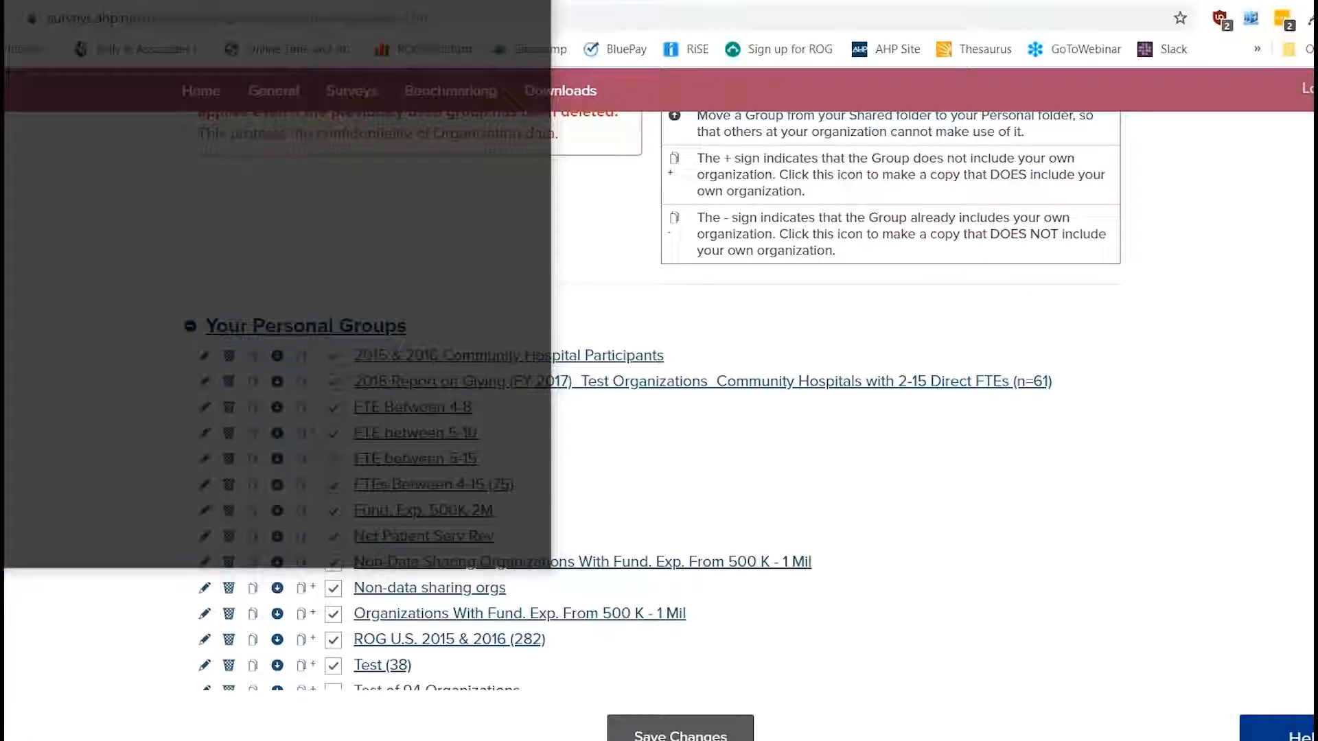
pyautogui.scroll(-9, 974, 506)
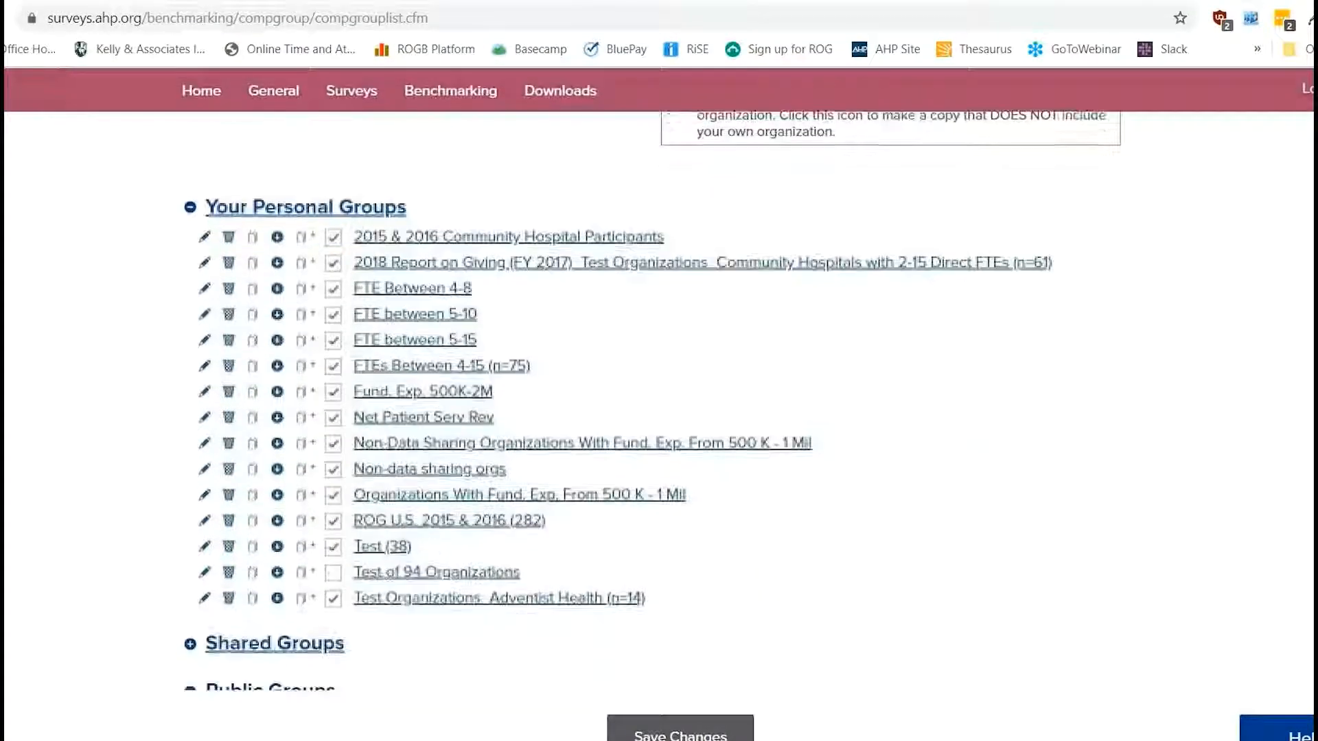
pyautogui.scroll(7, 974, 442)
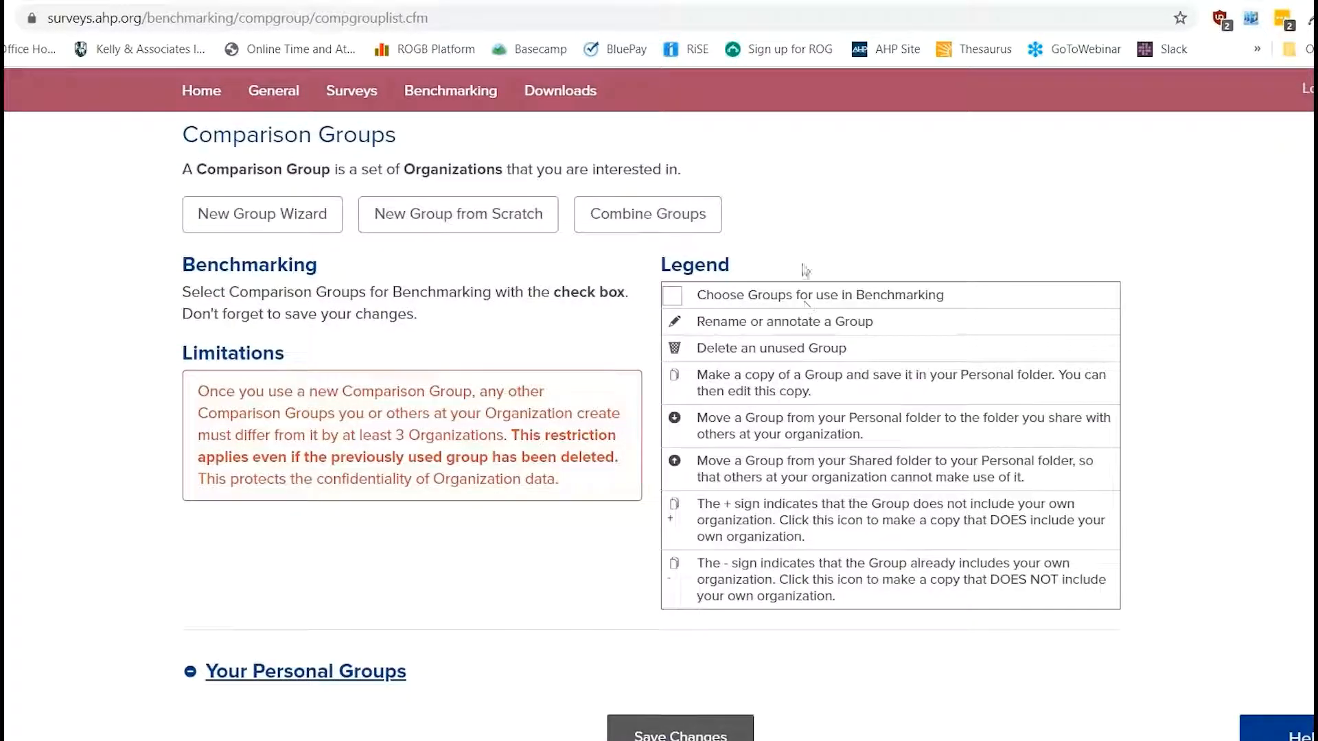
# Review the comparison groups listed under Your Personal Groups, Shared Groups and Public Groups, including which ones are selected for benchmarking.
pyautogui.scroll(-1, 851, 268)
pyautogui.scroll(-5, 851, 268)
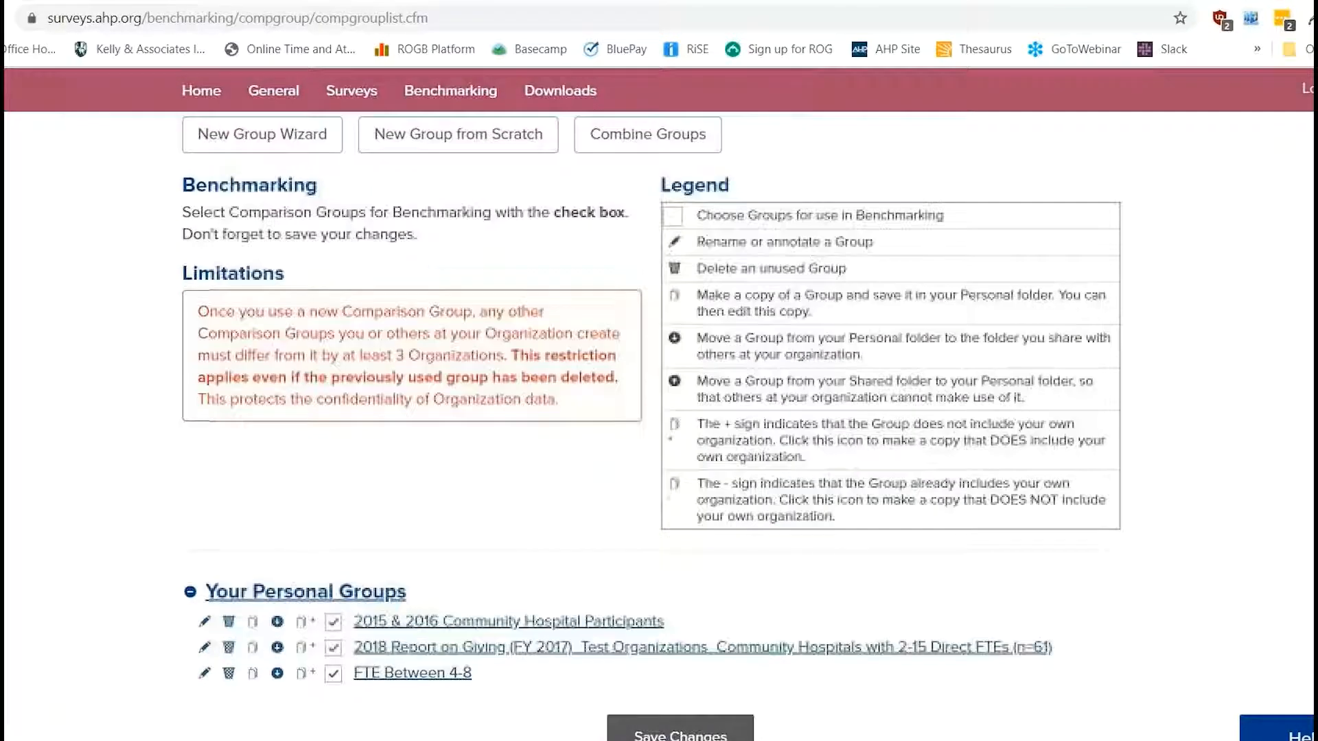
pyautogui.scroll(-2, 851, 268)
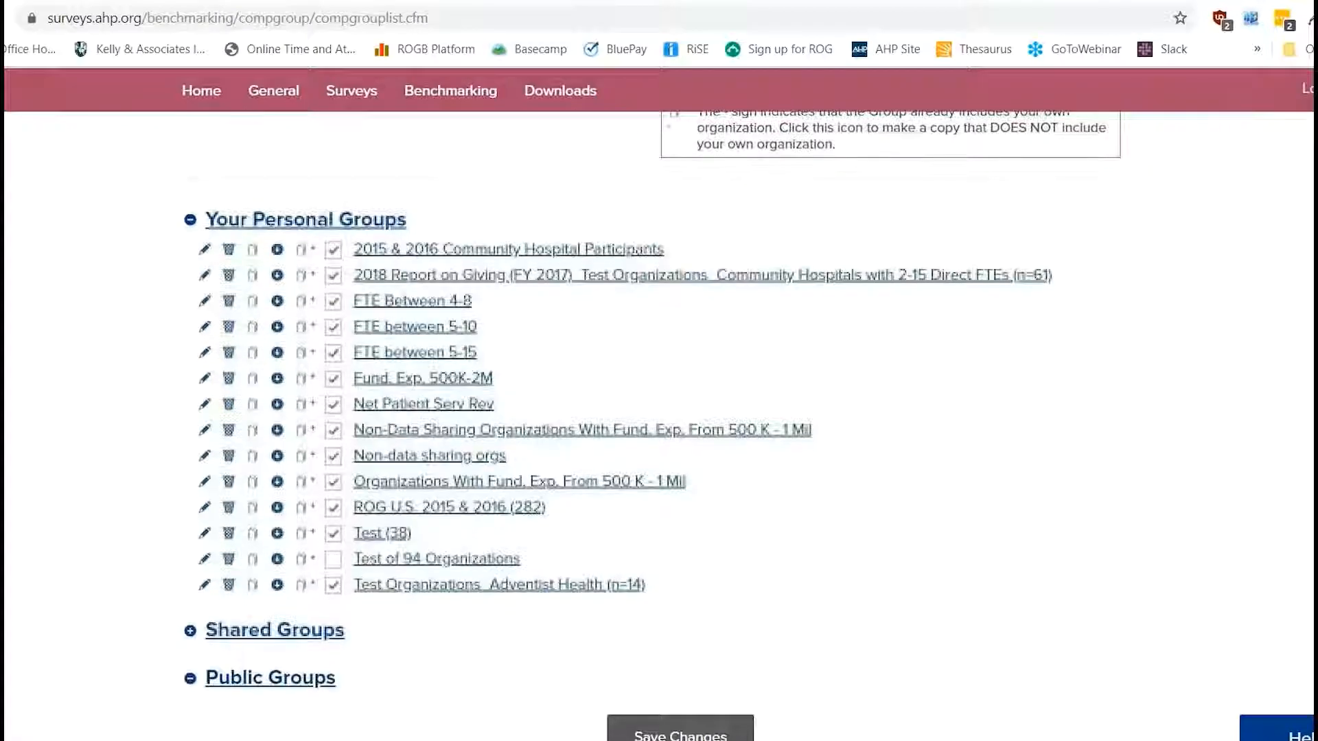
pyautogui.scroll(-1, 851, 268)
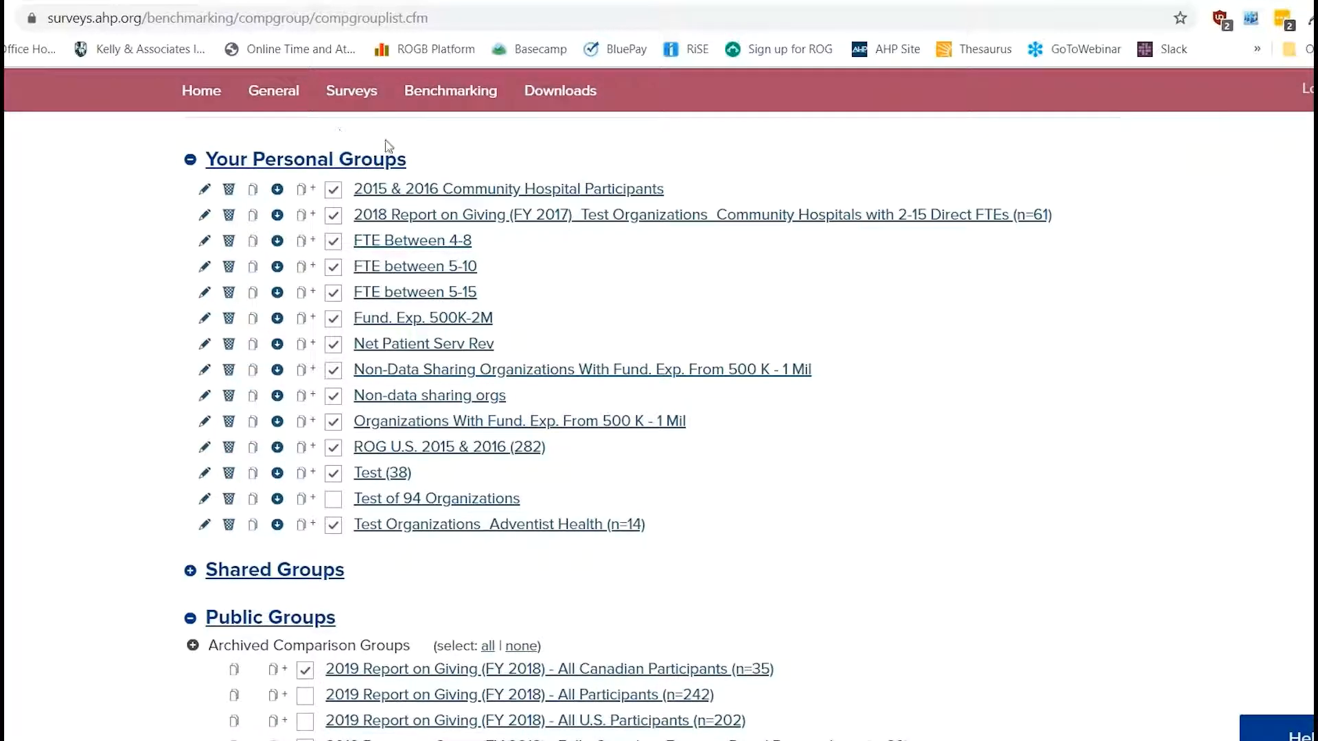
pyautogui.moveTo(410, 178)
pyautogui.scroll(-1, 803, 414)
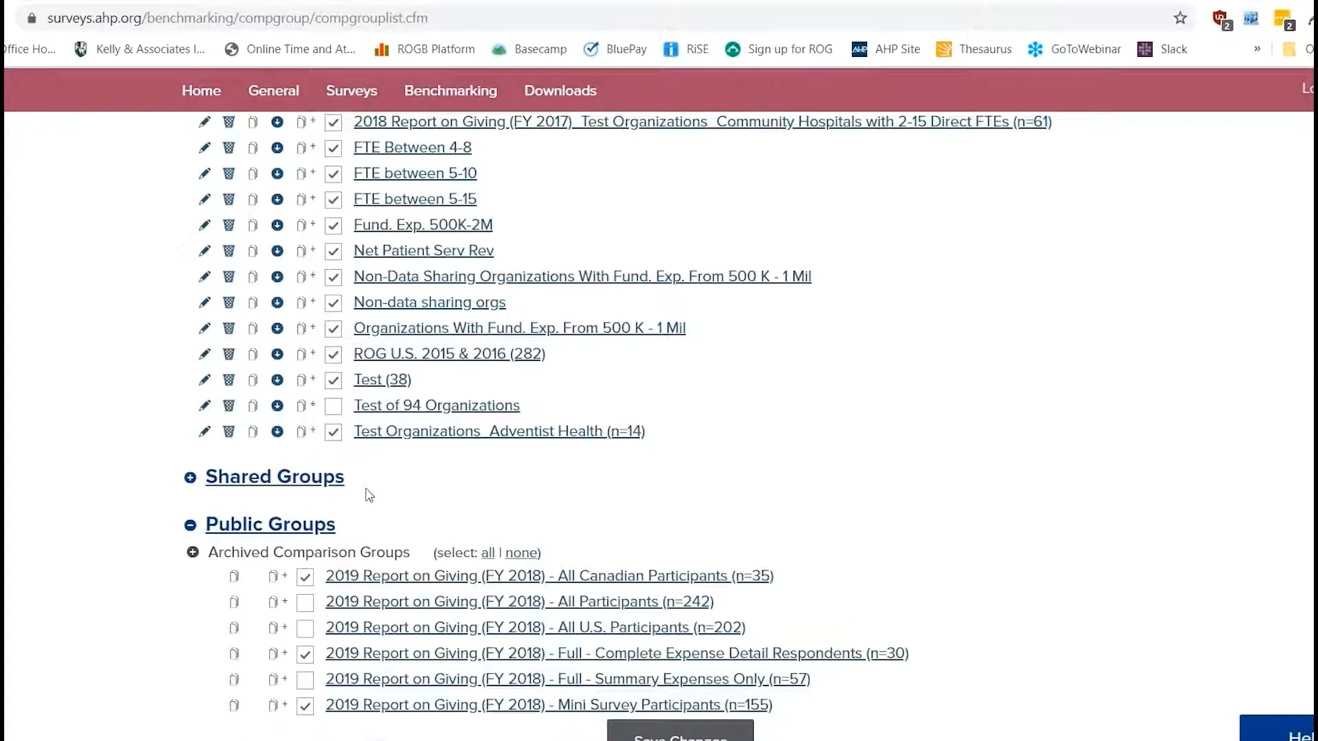
pyautogui.click(305, 482)
pyautogui.click(307, 484)
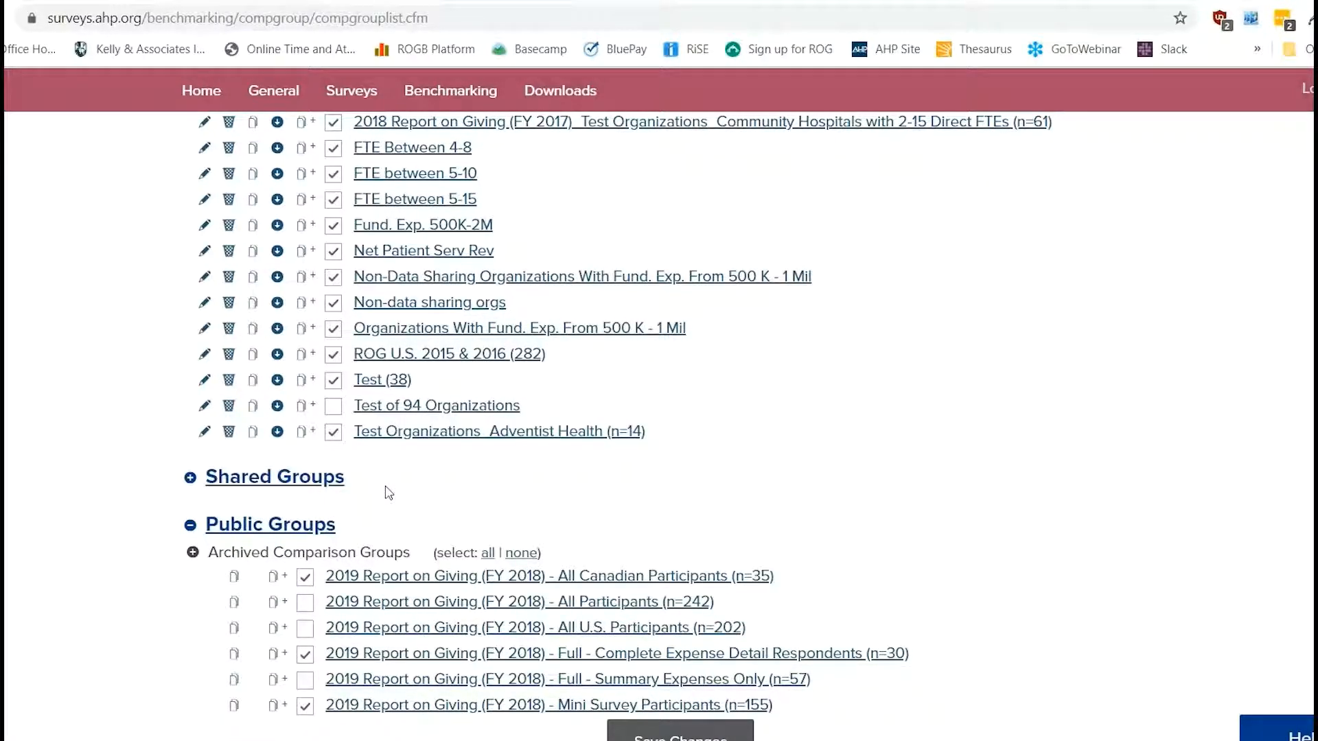
pyautogui.scroll(-1, 385, 492)
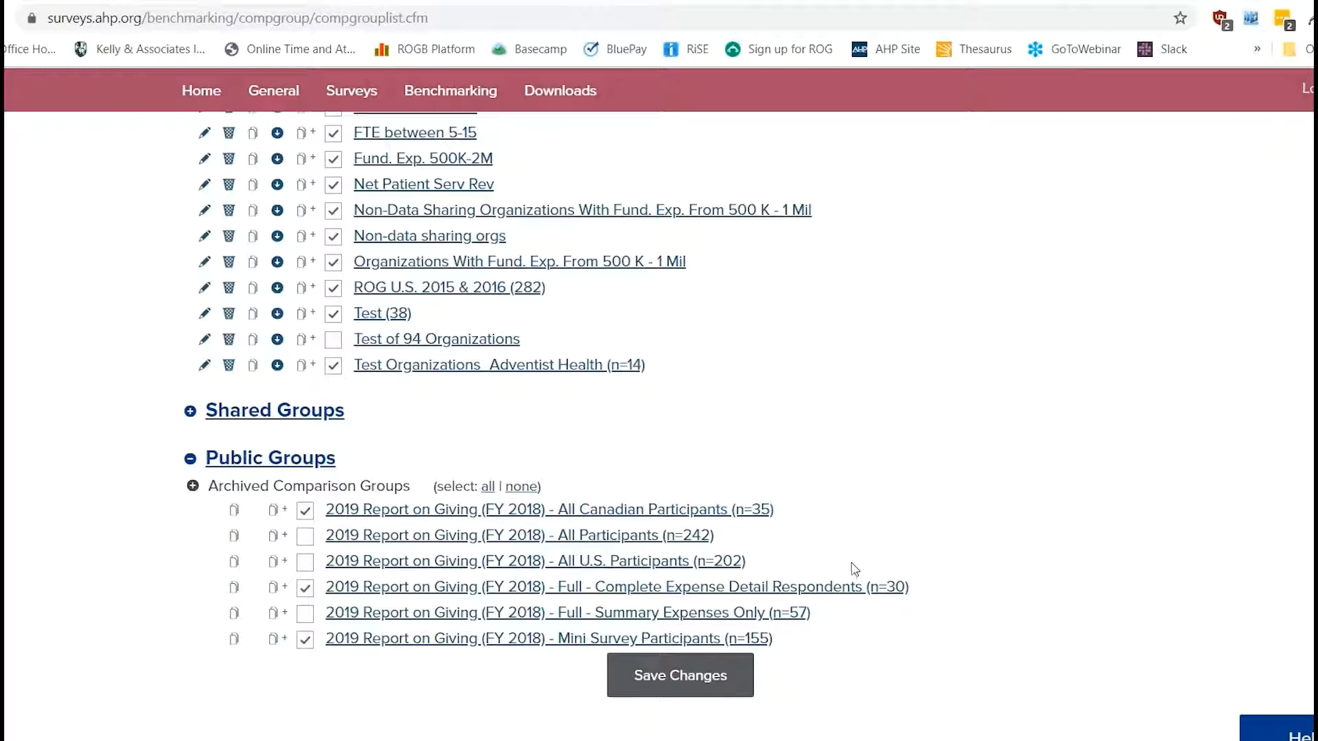
pyautogui.scroll(2, 850, 493)
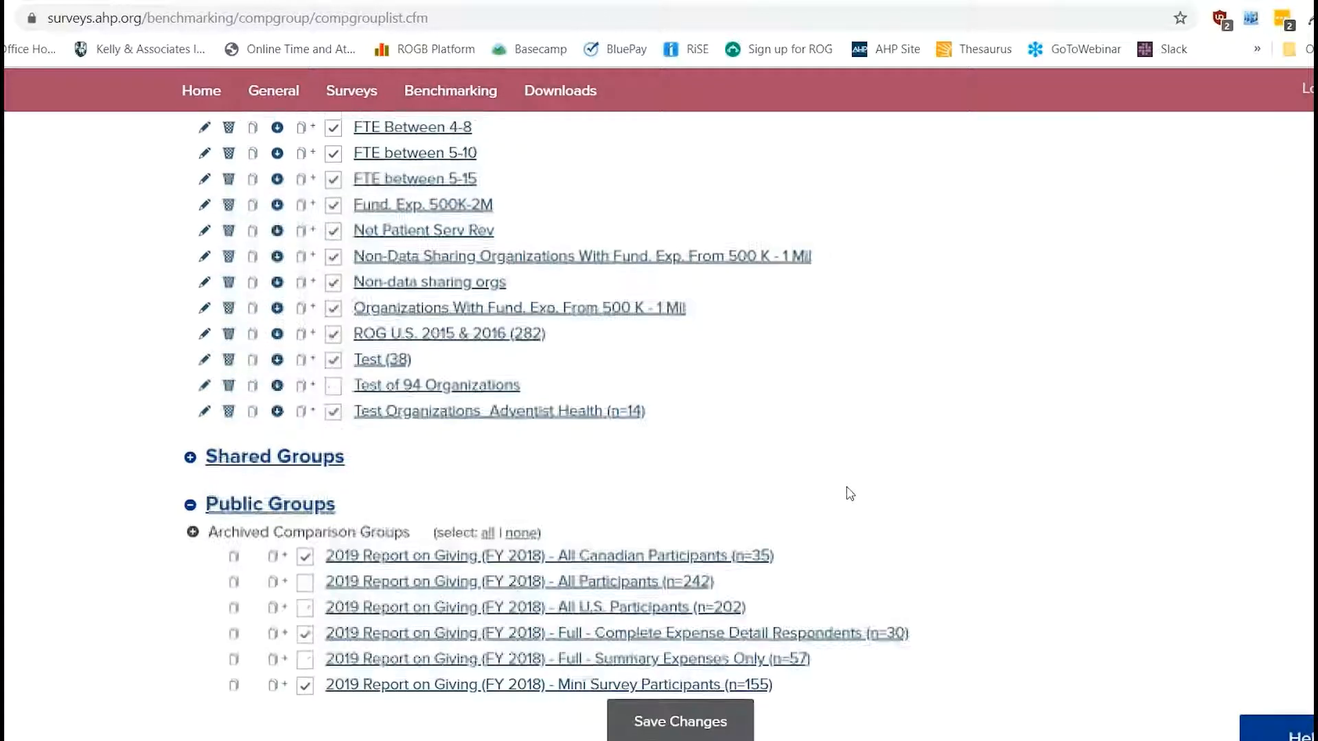
pyautogui.scroll(3, 850, 493)
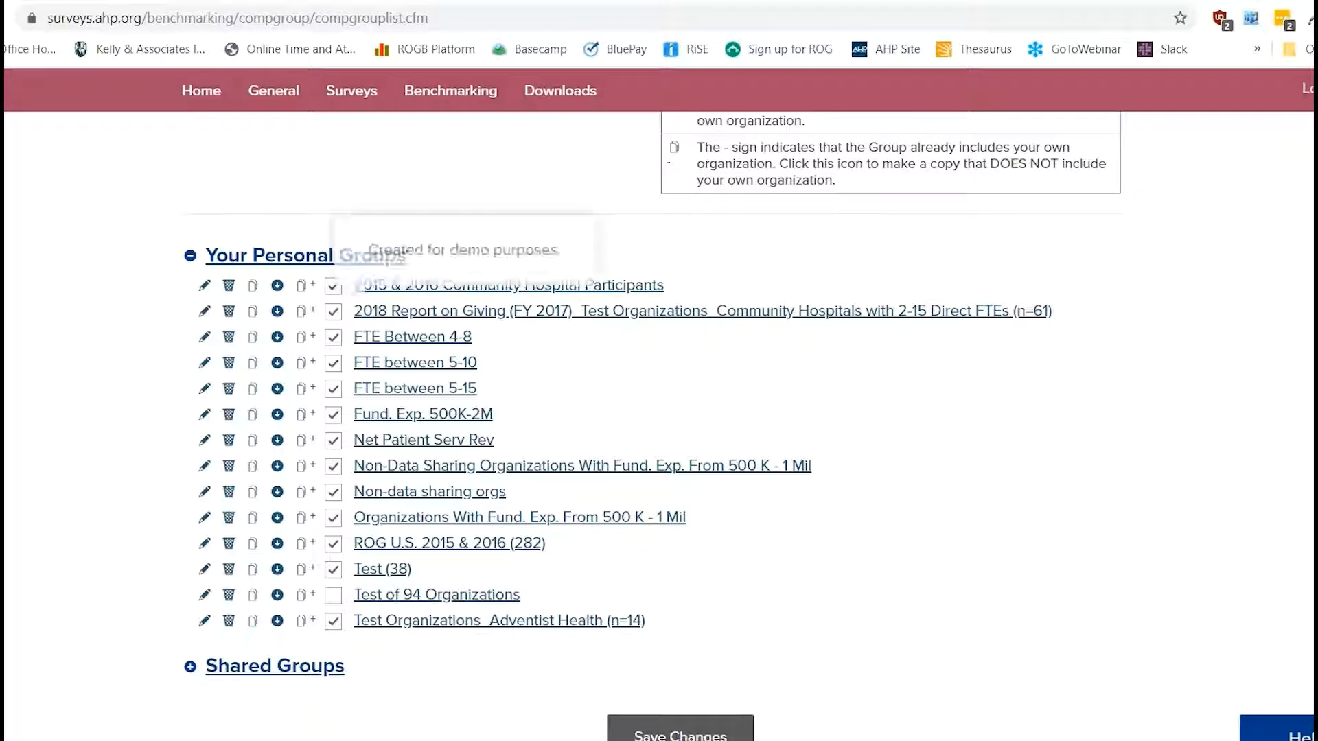
# View the name and description of the personal 2018 Report on Giving Community Hospitals group in its edit window, and close it without changes.
pyautogui.click(333, 311)
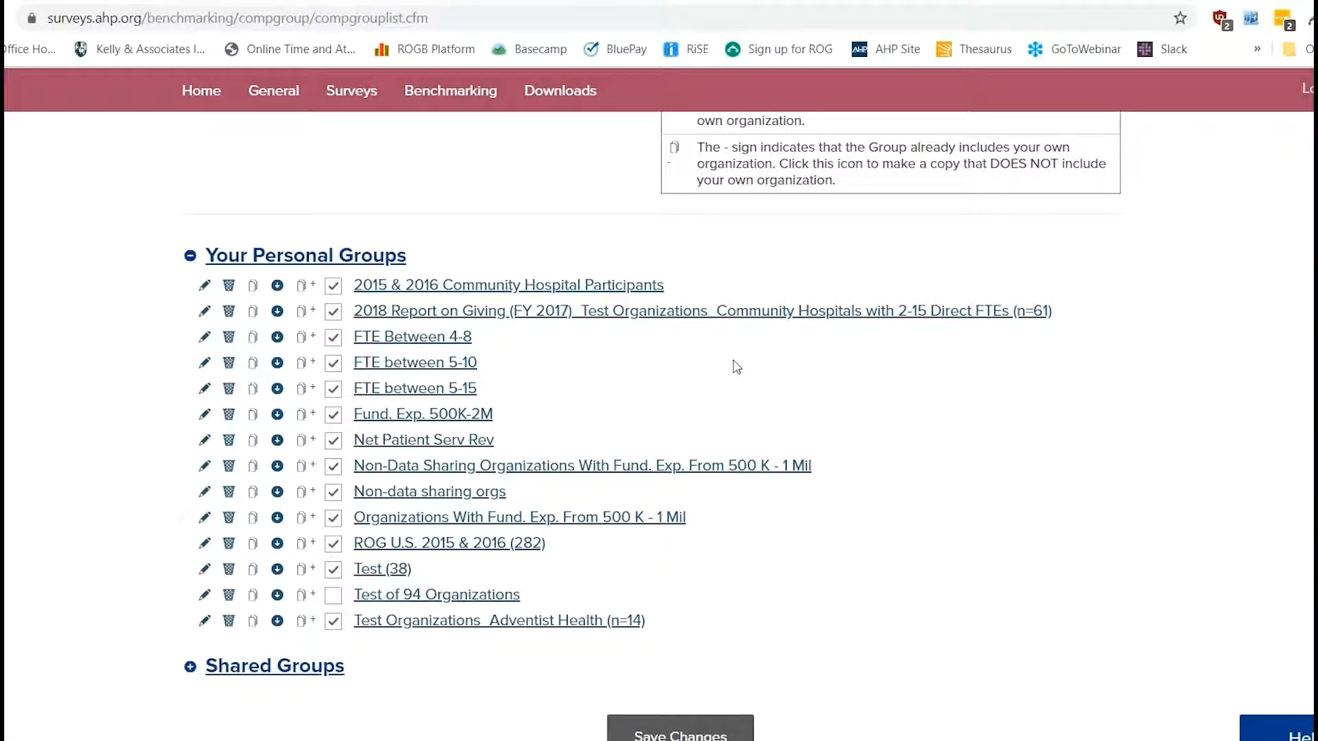
pyautogui.click(204, 313)
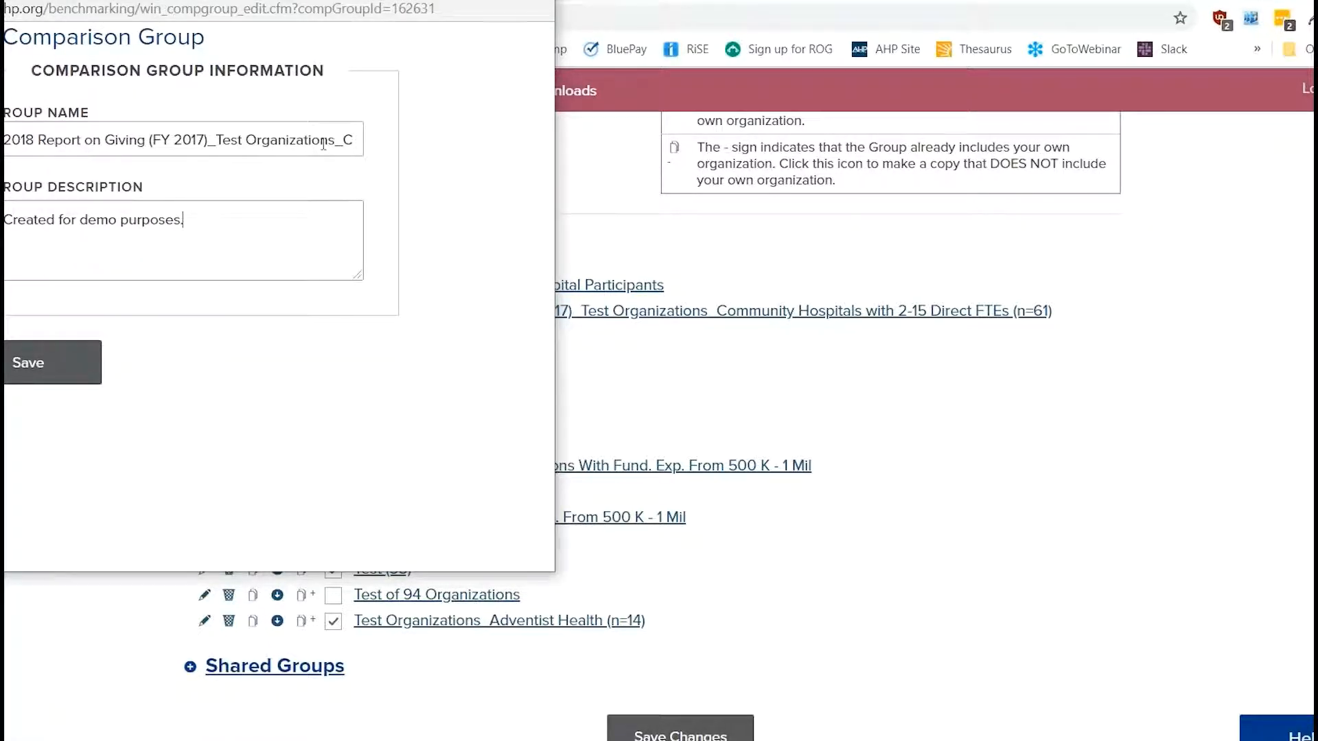
pyautogui.moveTo(324, 144); pyautogui.dragTo(383, 146)
pyautogui.click(318, 197)
pyautogui.click(536, 1)
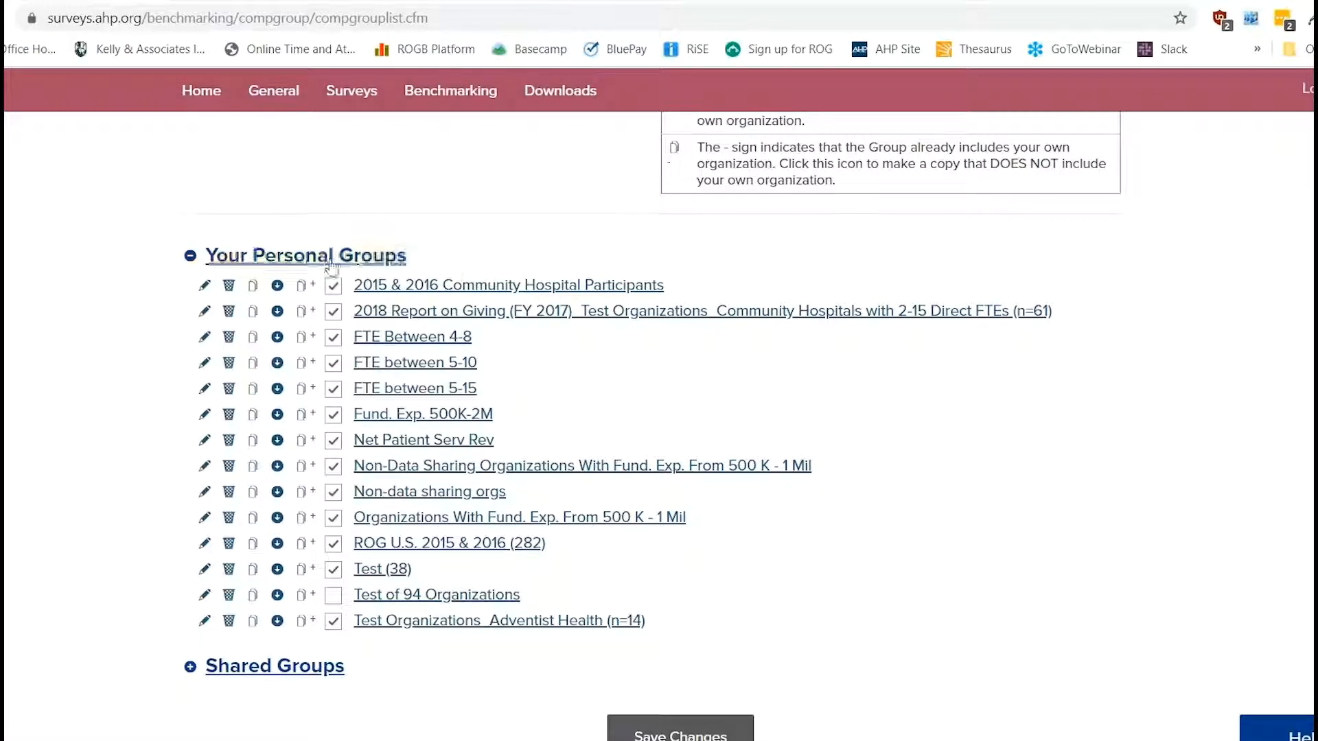
# Move the personal 2018 Report on Giving Community Hospitals group to the shared folder and check its entry and creator under Shared Groups.
pyautogui.click(277, 315)
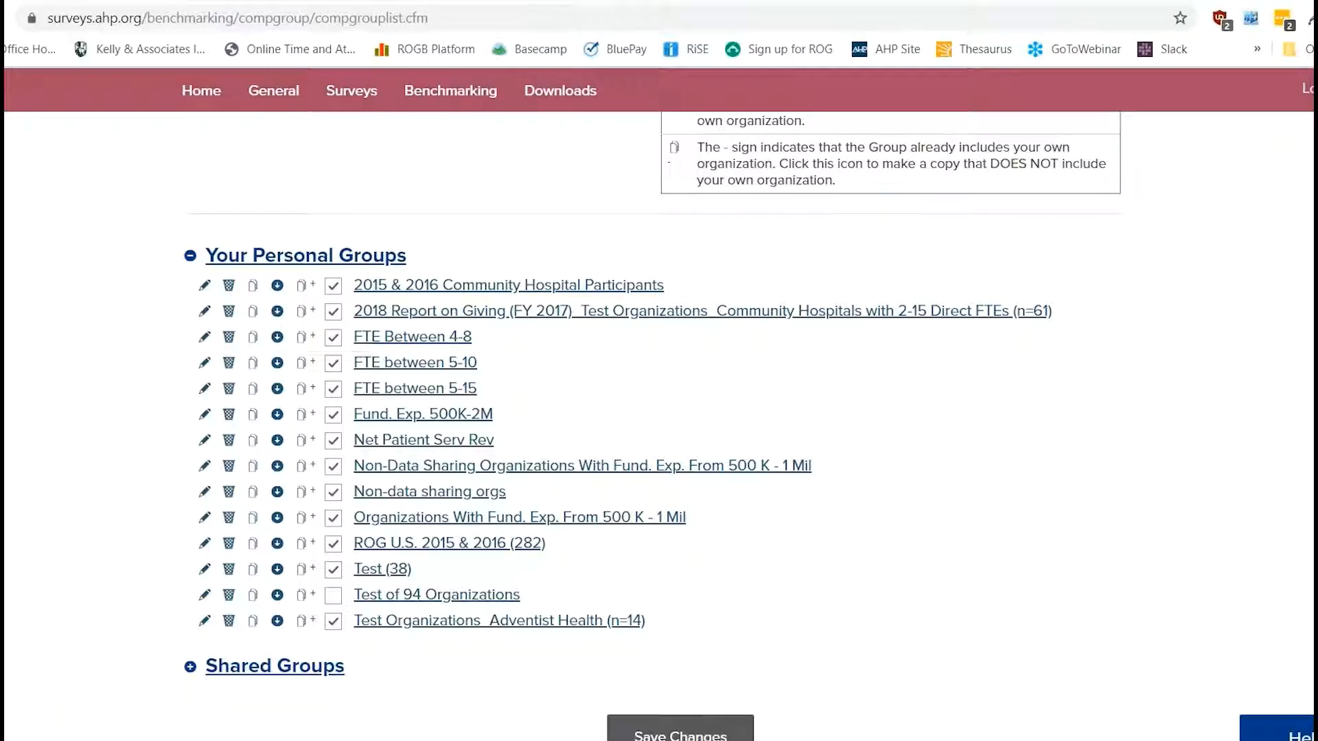
pyautogui.scroll(-1, 868, 464)
pyautogui.scroll(-7, 868, 464)
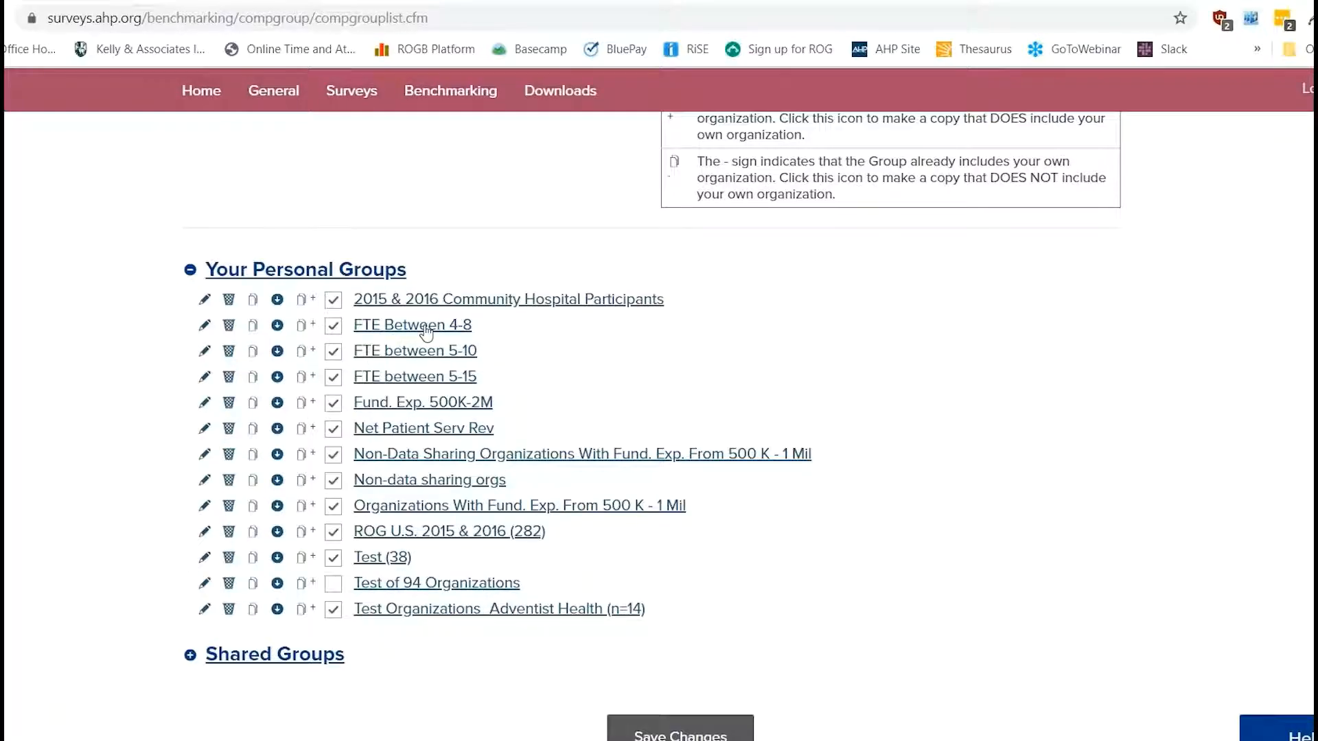
pyautogui.scroll(-2, 351, 466)
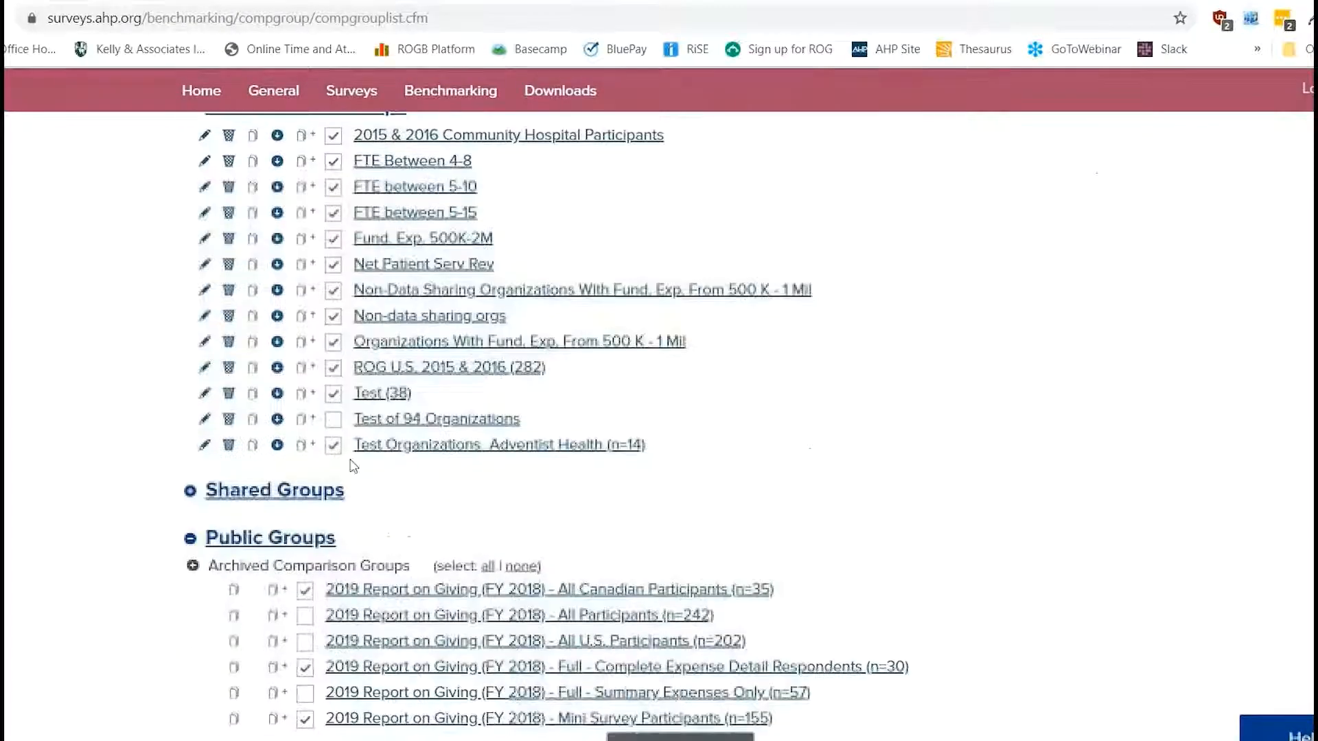
pyautogui.click(268, 491)
pyautogui.scroll(-3, 681, 511)
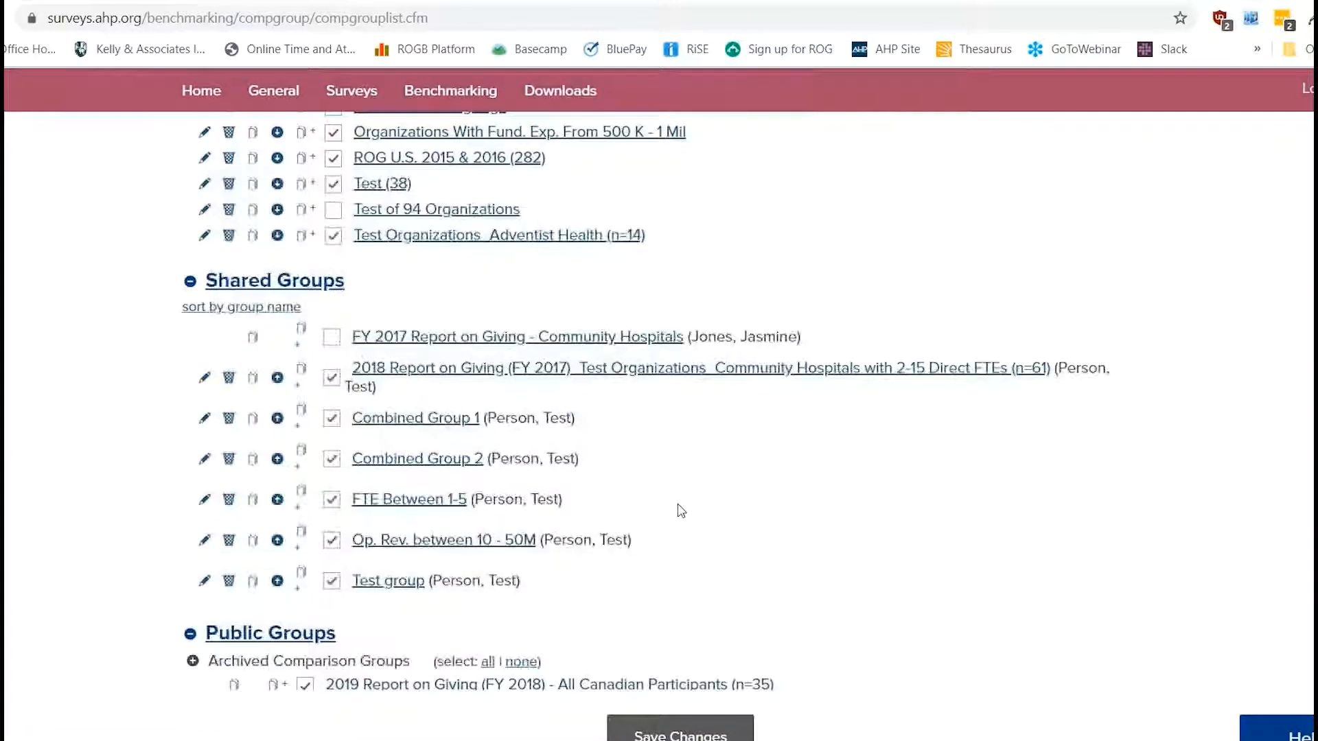
pyautogui.moveTo(628, 378)
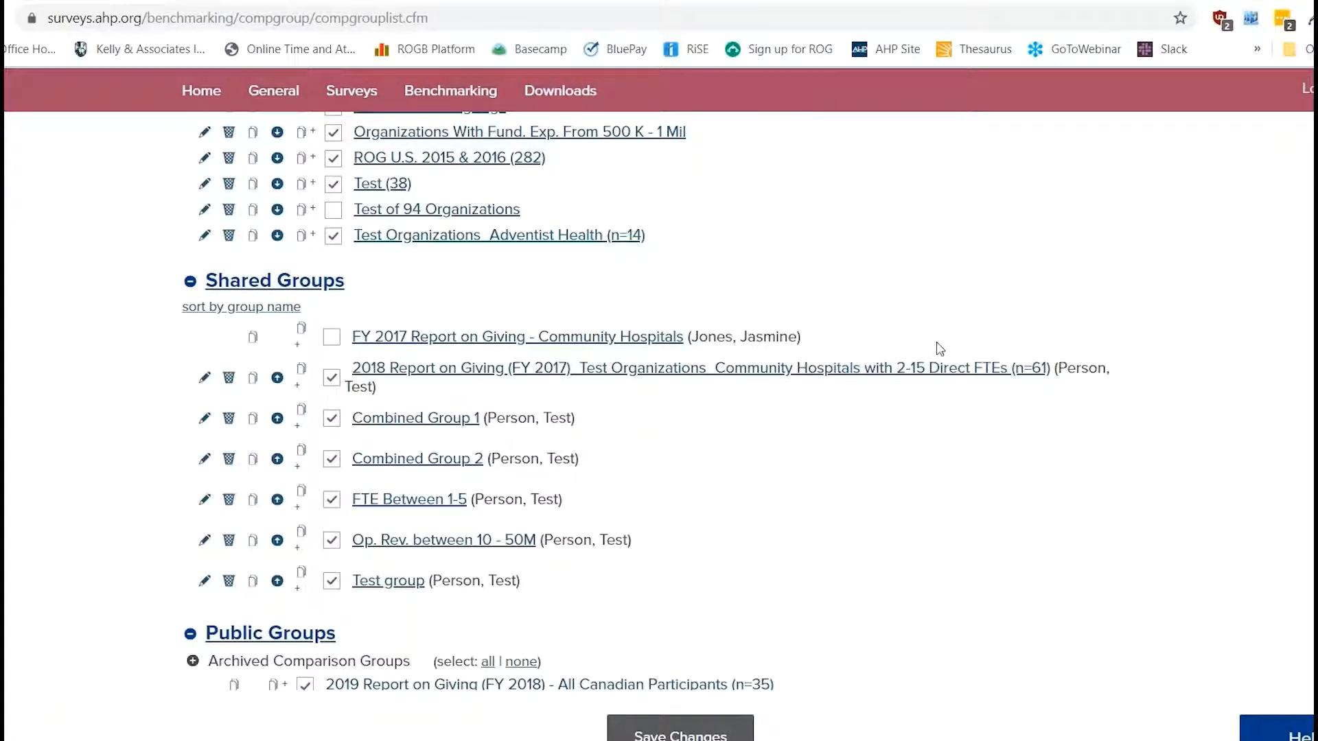
pyautogui.moveTo(1059, 368); pyautogui.dragTo(375, 391)
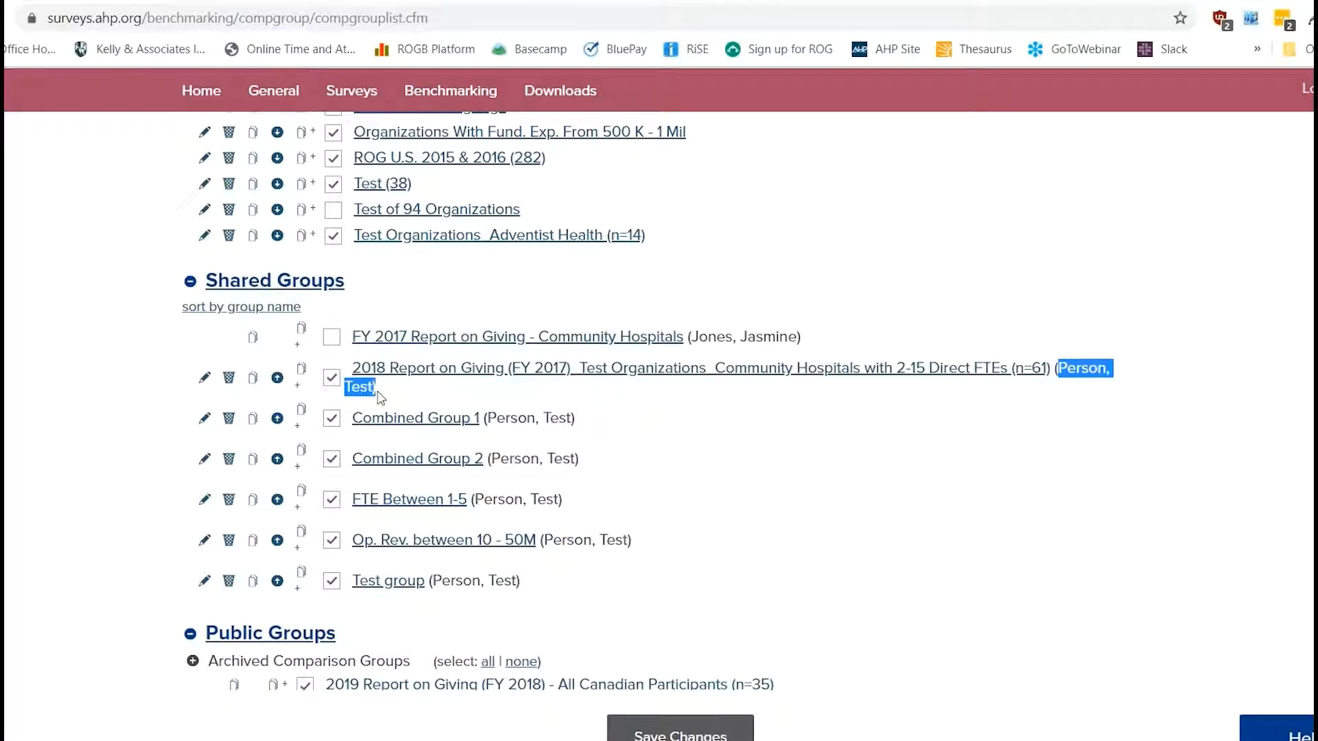
pyautogui.click(886, 523)
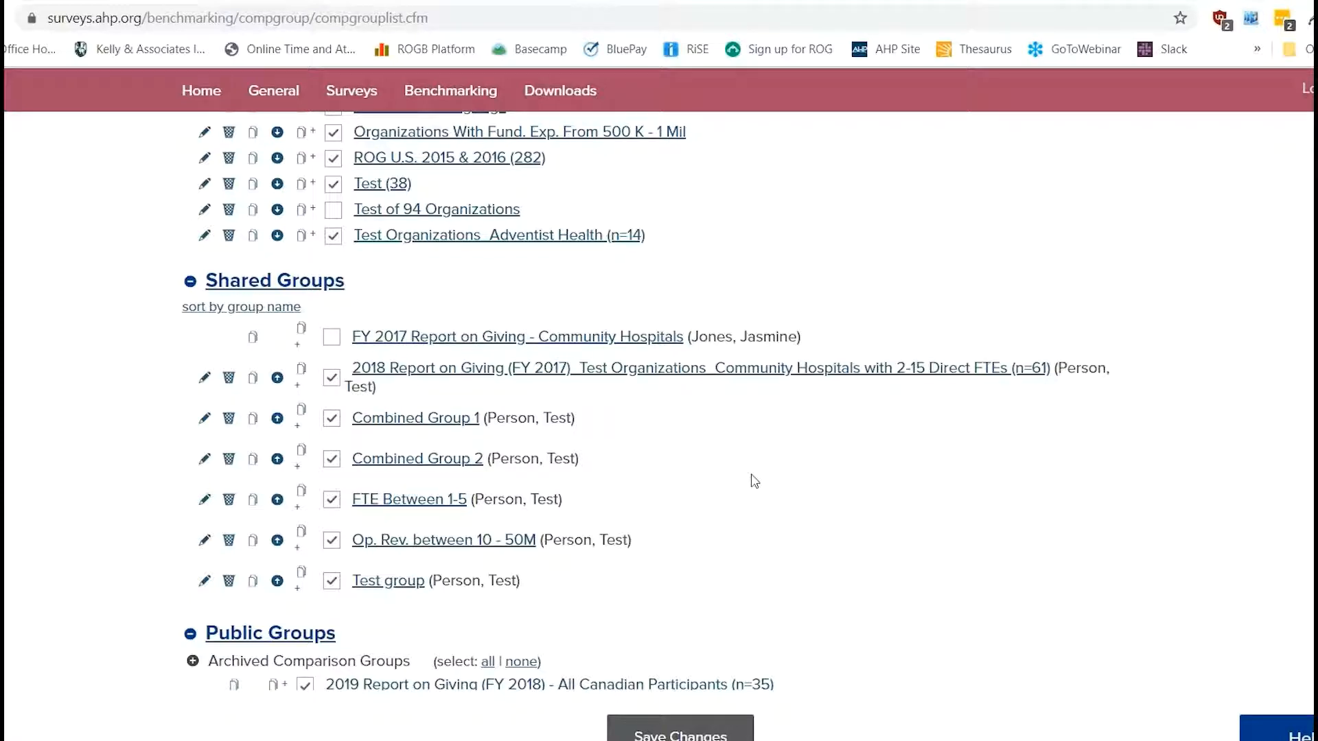
# Move the 2018 Report on Giving Community Hospitals group from the shared folder back to the personal groups and check the list.
pyautogui.click(277, 380)
pyautogui.scroll(-7, 659, 412)
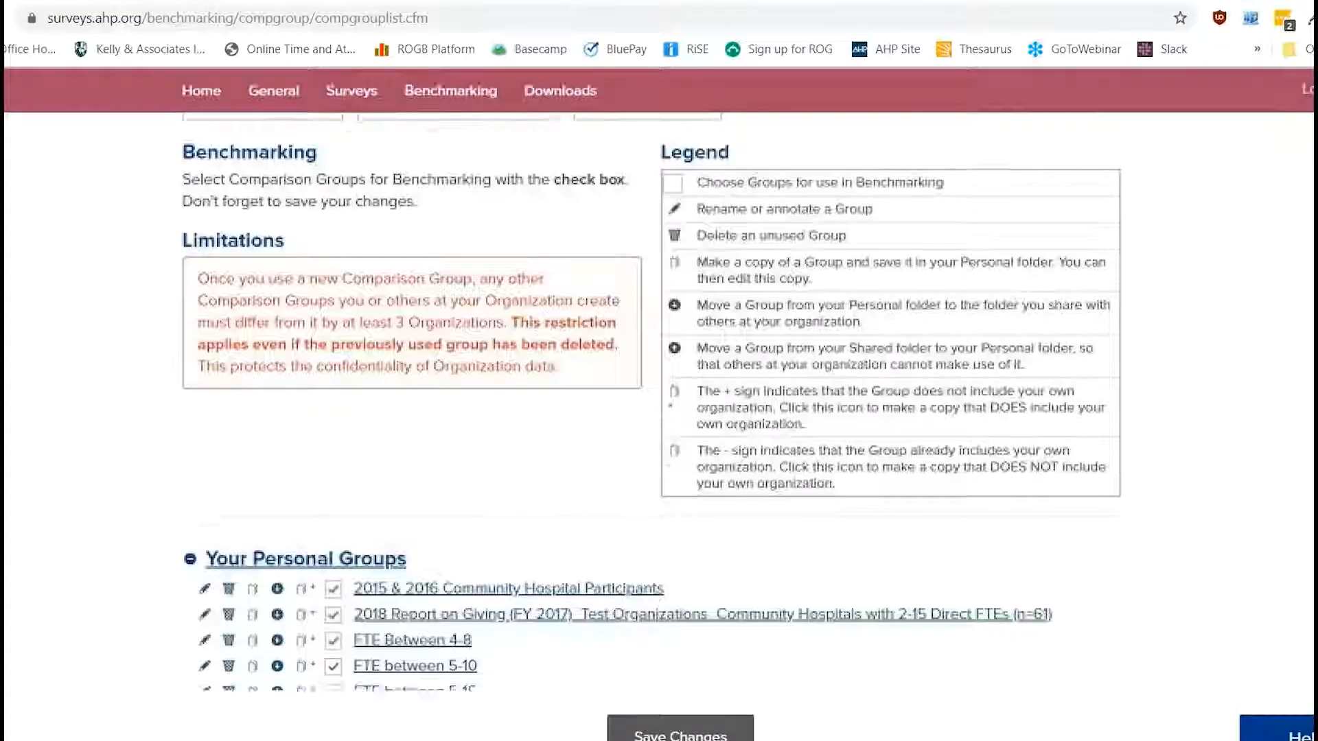
pyautogui.scroll(-4, 659, 412)
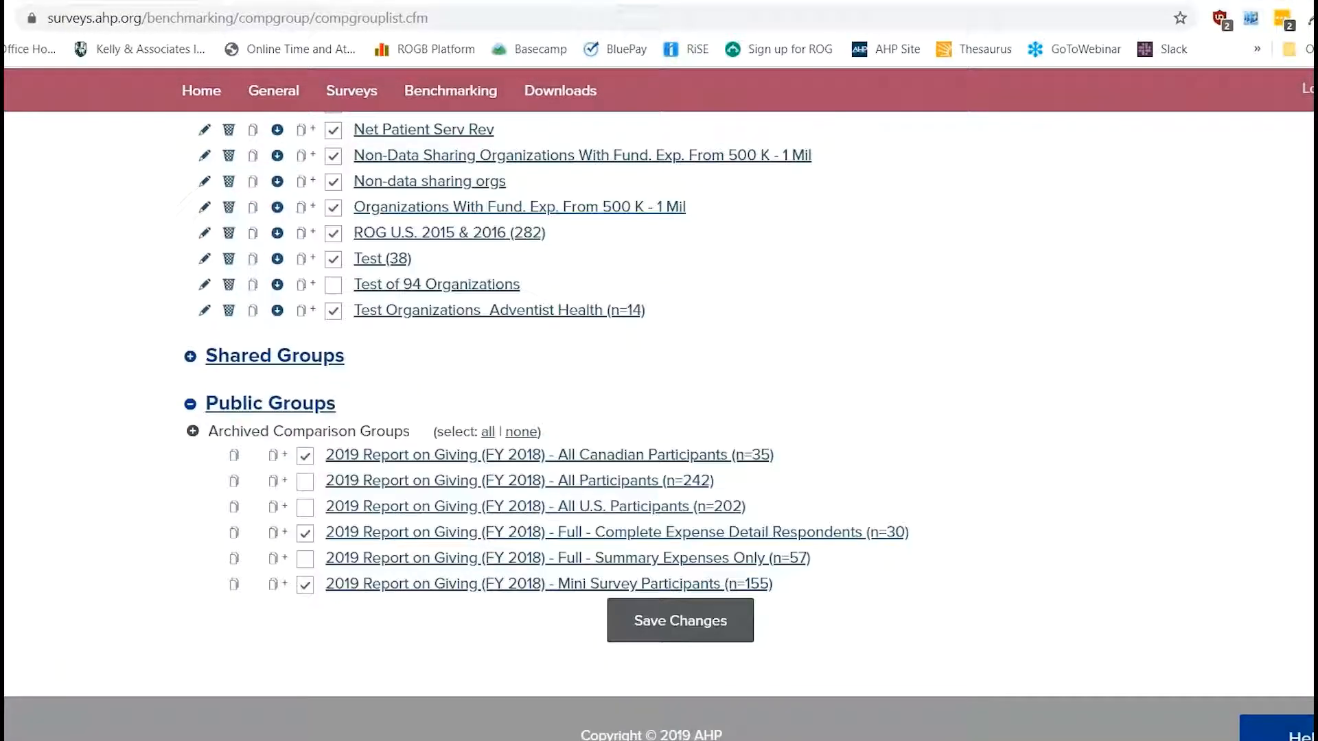
pyautogui.scroll(3, 659, 426)
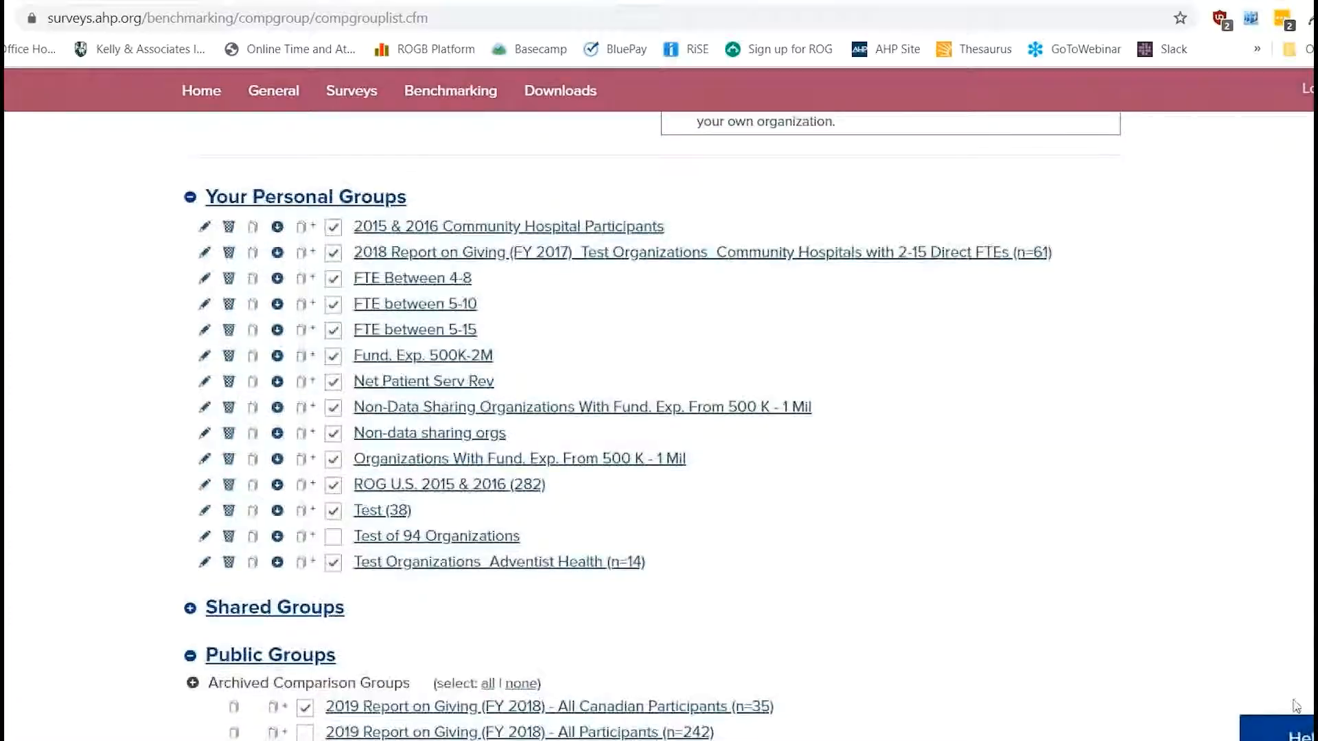